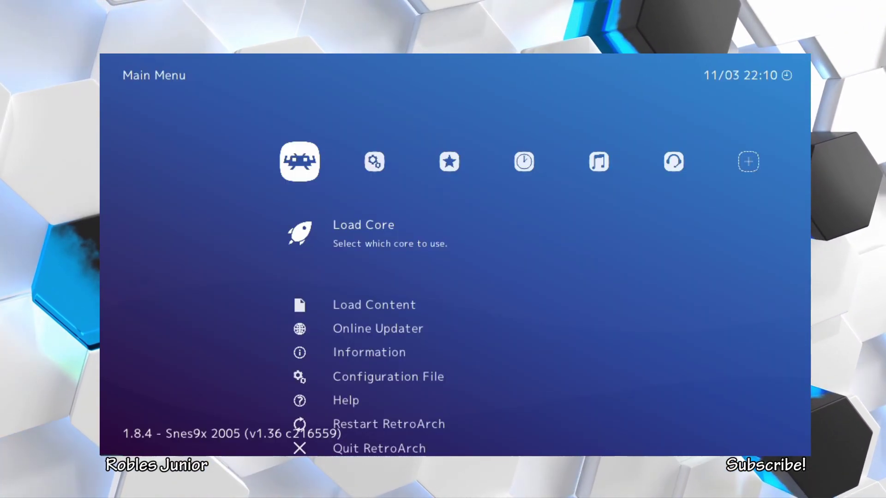
Browse the menu categories from Main Menu through History and Game Boy Advance to the Nintendo Entertainment System playlist.
{"action": "key", "text": "Right"}
{"action": "key", "text": "Right"}
{"action": "key", "text": "Right"}
{"action": "key", "text": "Right"}
{"action": "key", "text": "Right"}
{"action": "key", "text": "Right"}
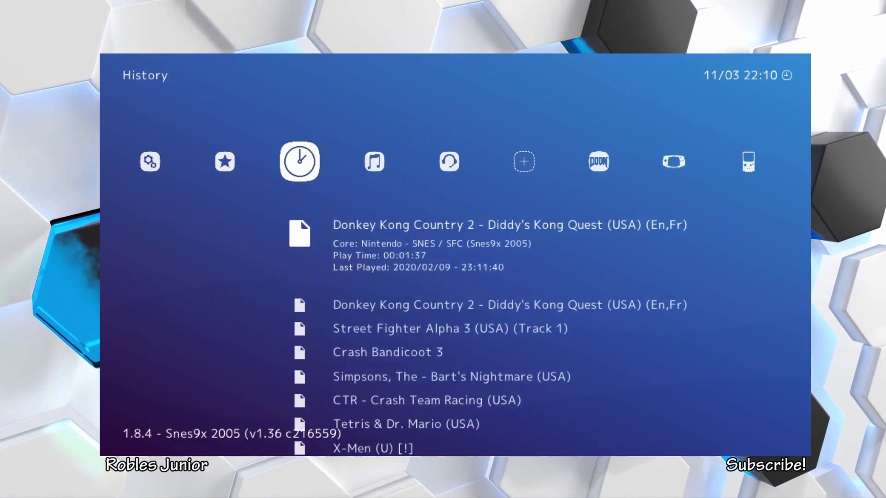
{"action": "key", "text": "Right"}
{"action": "key", "text": "Right"}
{"action": "key", "text": "Right"}
{"action": "key", "text": "Right"}
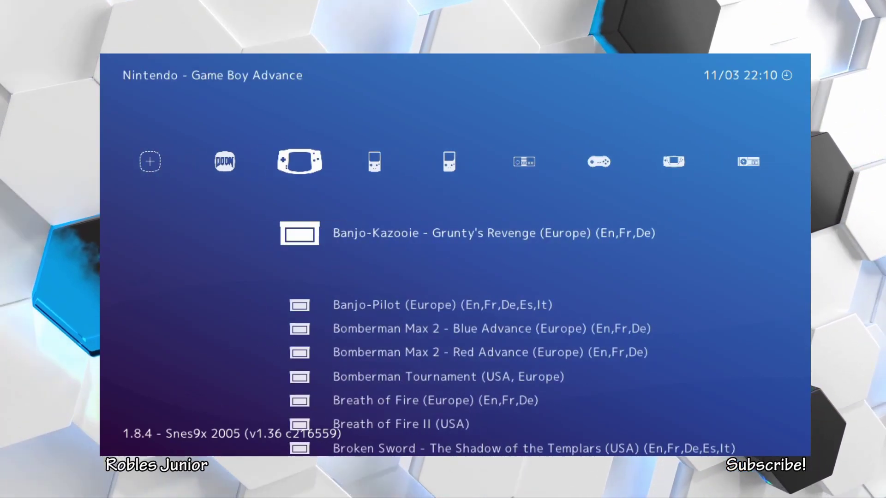
{"action": "key", "text": "Right"}
{"action": "key", "text": "Right"}
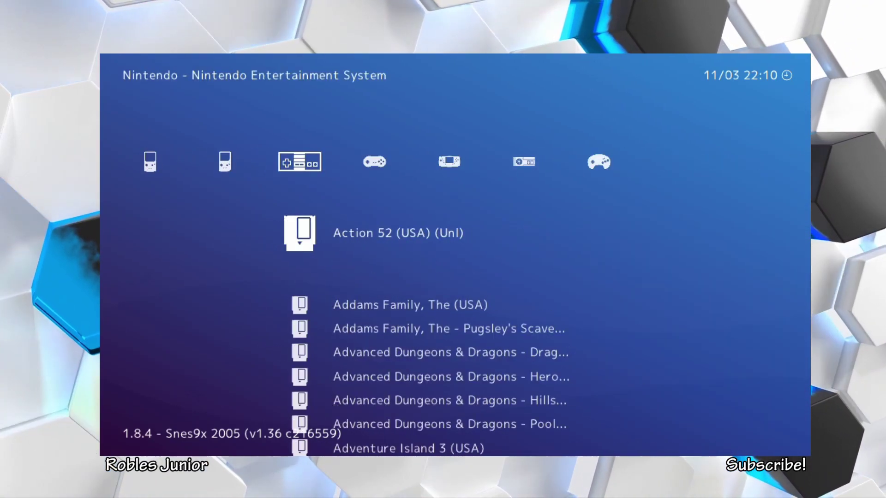
Examine the Game Boy and Nintendo Entertainment System playlists, including the box art of the first NES entries.
{"action": "key", "text": "Left"}
{"action": "key", "text": "Left"}
{"action": "key", "text": "Left"}
{"action": "key", "text": "Left"}
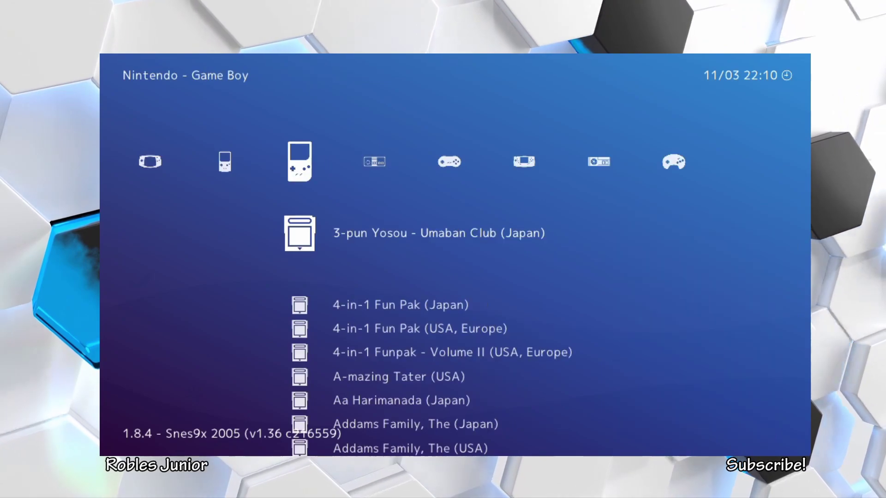
{"action": "key", "text": "Right"}
{"action": "key", "text": "Right"}
{"action": "key", "text": "Right"}
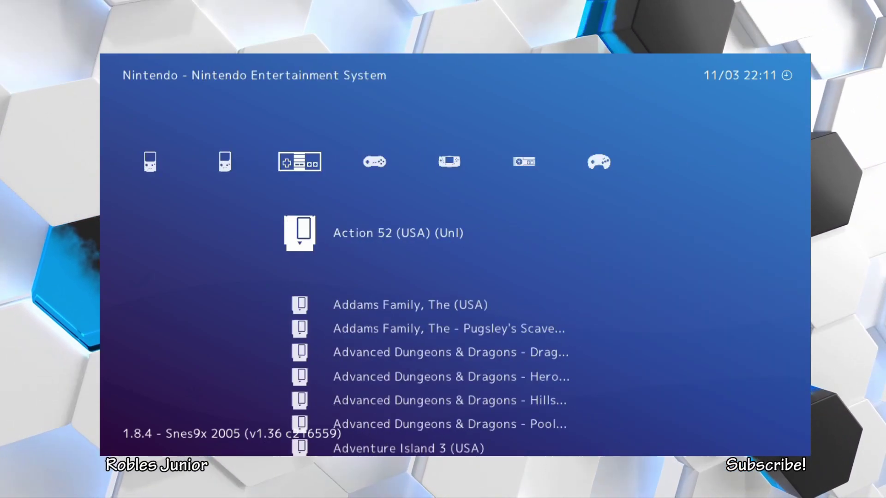
{"action": "key", "text": "Right"}
{"action": "key", "text": "Left"}
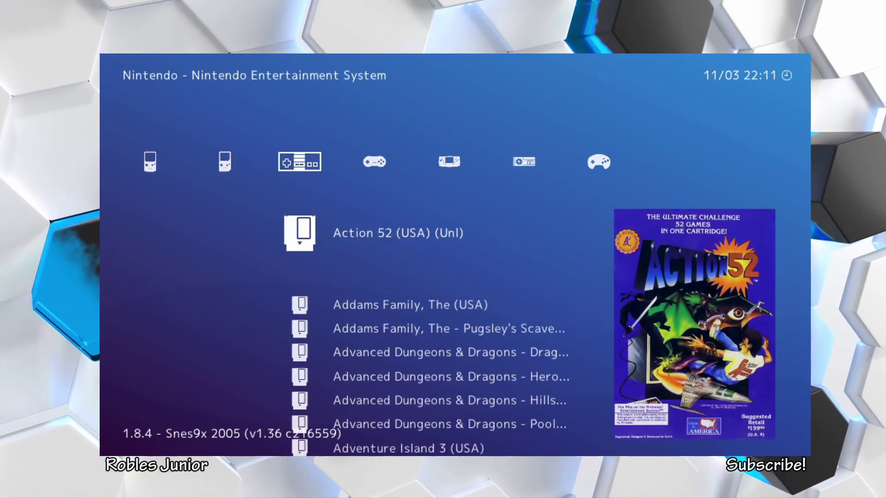
{"action": "key", "text": "Right"}
{"action": "key", "text": "Left"}
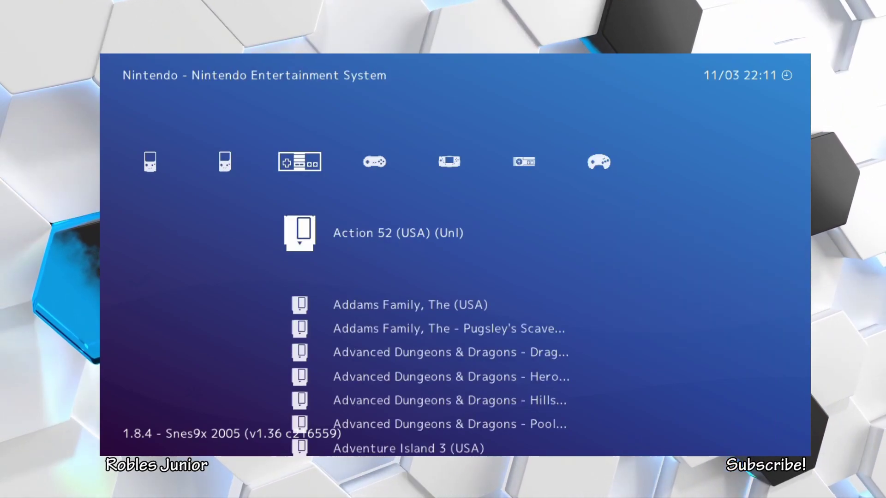
{"action": "key", "text": "Down"}
{"action": "key", "text": "Up"}
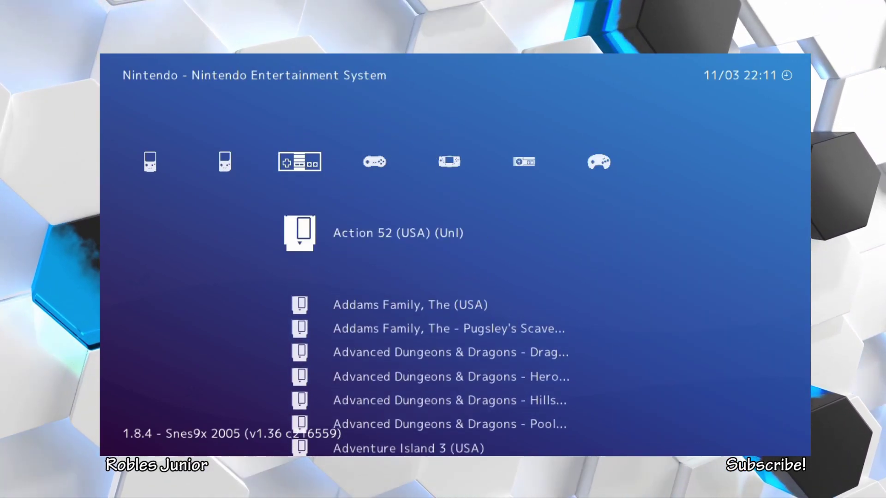
{"action": "key", "text": "Down"}
{"action": "key", "text": "Up"}
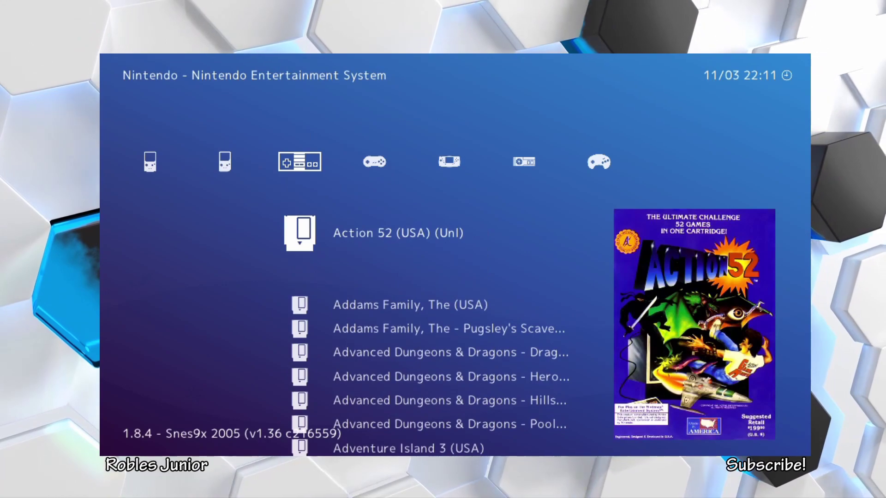
Look through the console playlists between Game Boy Advance and Sega - Mega Drive - Genesis to examine their current icons.
{"action": "key", "text": "Left"}
{"action": "key", "text": "Left"}
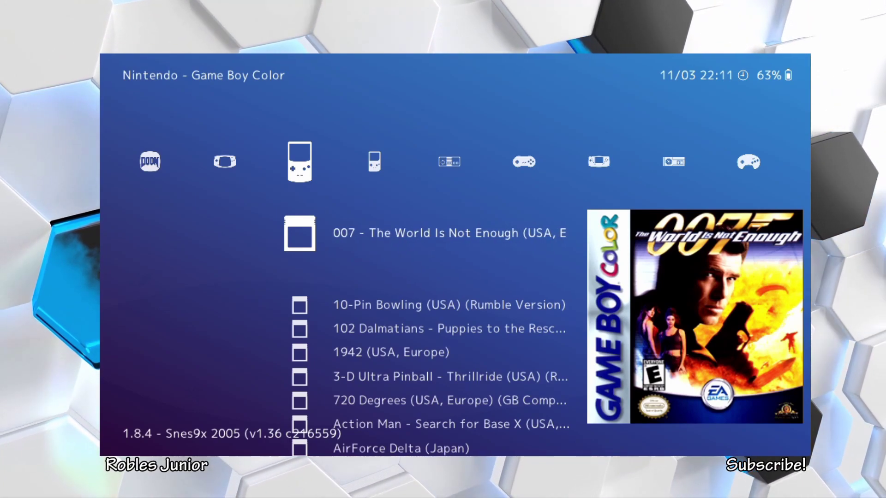
{"action": "key", "text": "Left"}
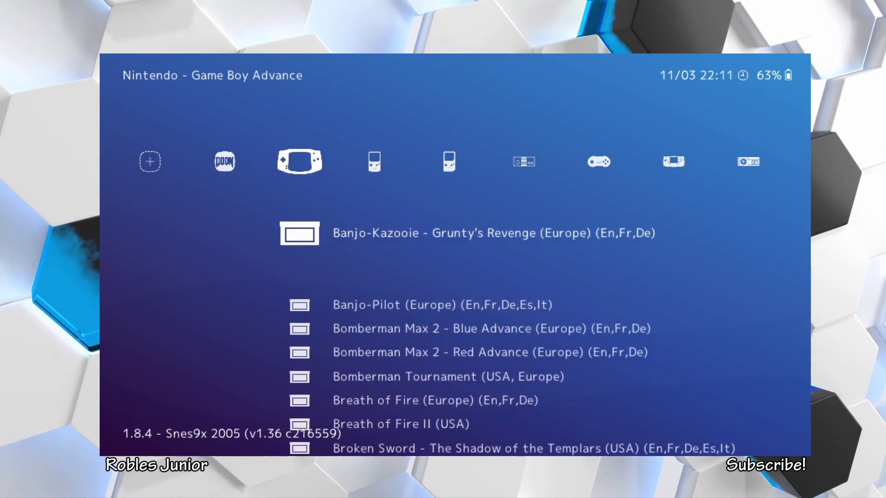
{"action": "key", "text": "Right"}
{"action": "key", "text": "Right"}
{"action": "key", "text": "Right"}
{"action": "key", "text": "Right"}
{"action": "key", "text": "Right"}
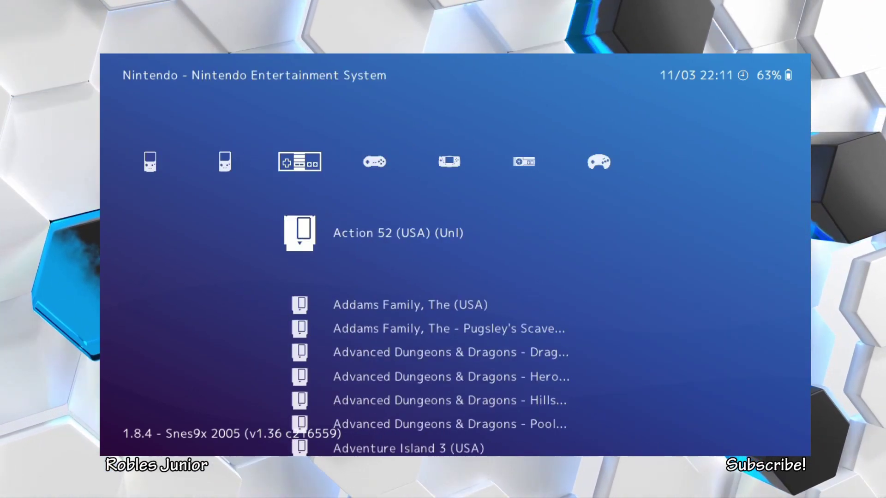
{"action": "key", "text": "Right"}
{"action": "key", "text": "Right"}
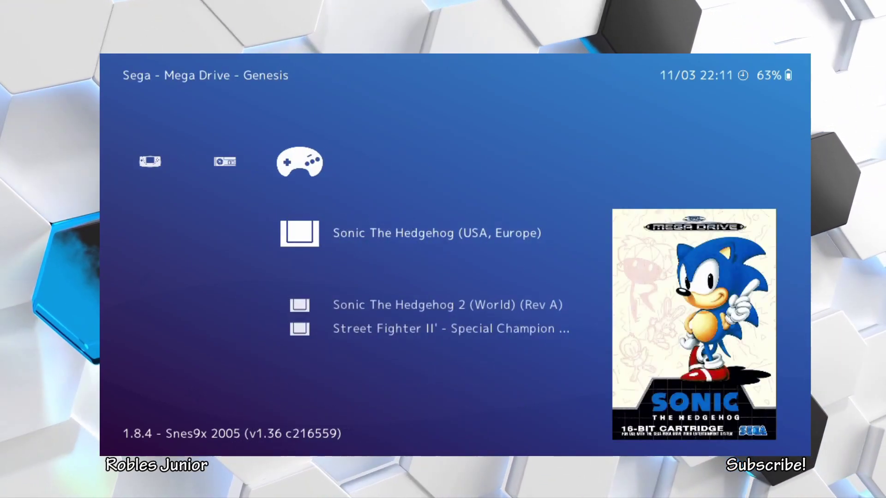
{"action": "key", "text": "Left"}
{"action": "key", "text": "Left"}
{"action": "key", "text": "Left"}
{"action": "key", "text": "Left"}
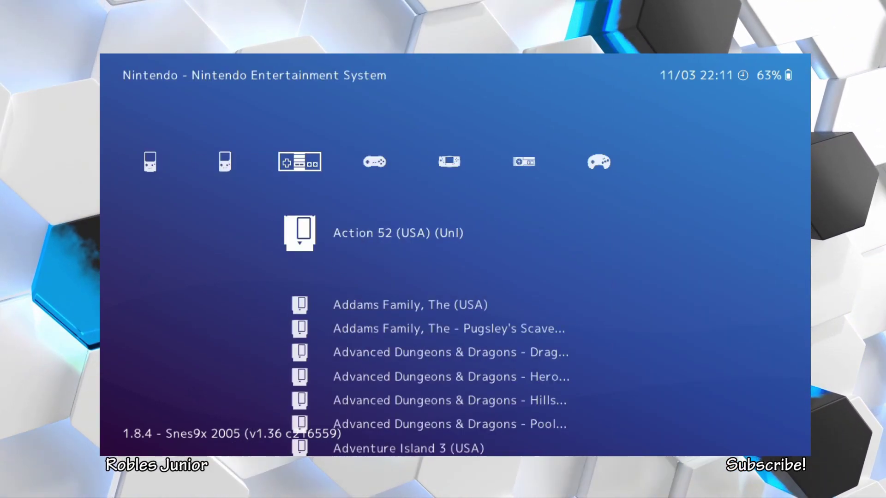
{"action": "key", "text": "Left"}
{"action": "key", "text": "Left"}
{"action": "key", "text": "Left"}
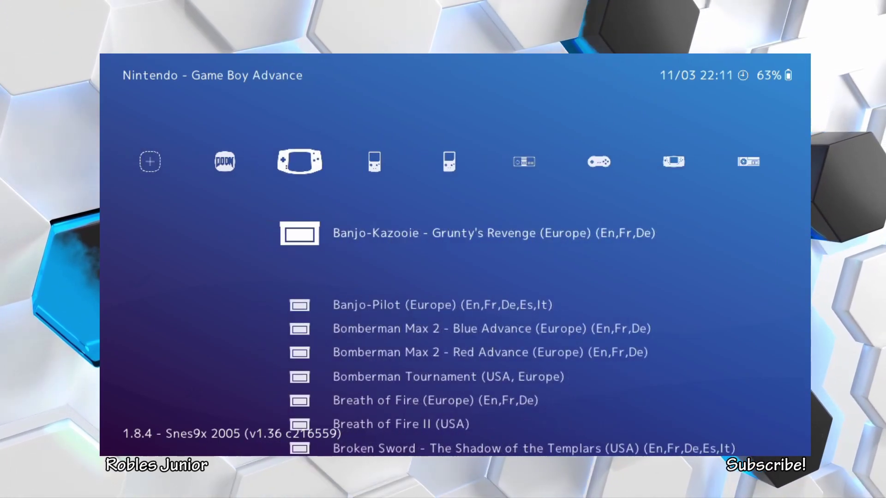
Open the Appearance settings within the User Interface section of Settings.
{"action": "key", "text": "Left"}
{"action": "key", "text": "Left"}
{"action": "key", "text": "Left"}
{"action": "key", "text": "Left"}
{"action": "key", "text": "Left"}
{"action": "key", "text": "Left"}
{"action": "key", "text": "Left"}
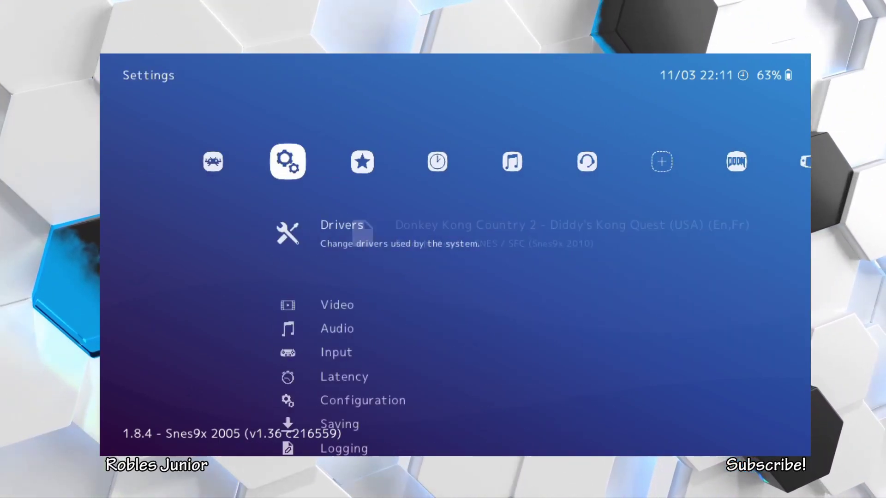
{"action": "key", "text": "Down"}
{"action": "key", "text": "Down"}
{"action": "key", "text": "Down"}
{"action": "key", "text": "Down"}
{"action": "key", "text": "Down"}
{"action": "key", "text": "Down"}
{"action": "key", "text": "Down"}
{"action": "key", "text": "Down"}
{"action": "key", "text": "Down"}
{"action": "key", "text": "Down"}
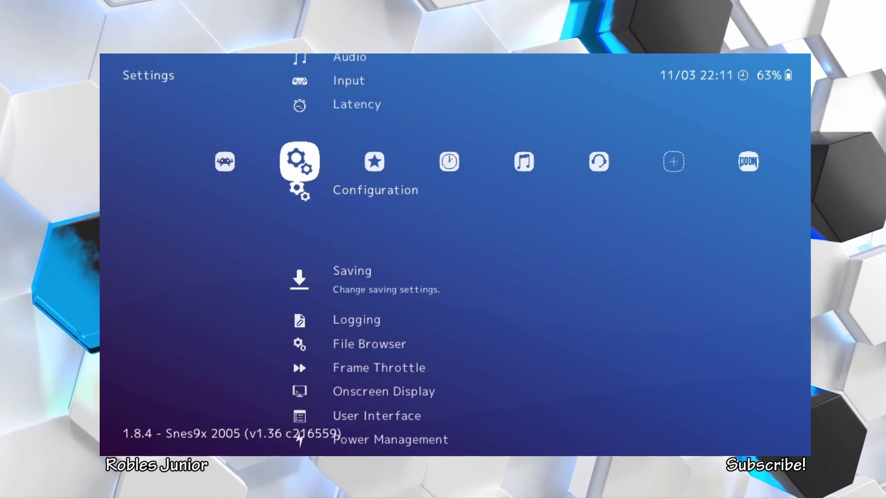
{"action": "key", "text": "Down"}
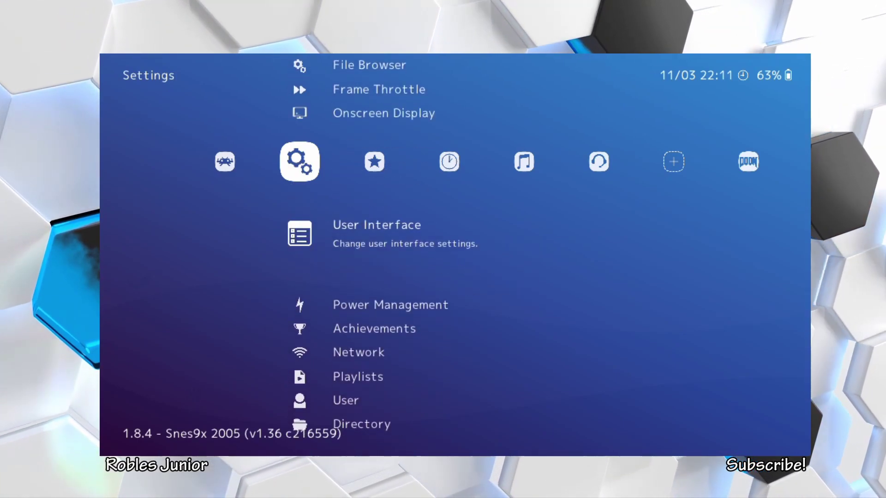
{"action": "key", "text": "Return"}
{"action": "key", "text": "Down"}
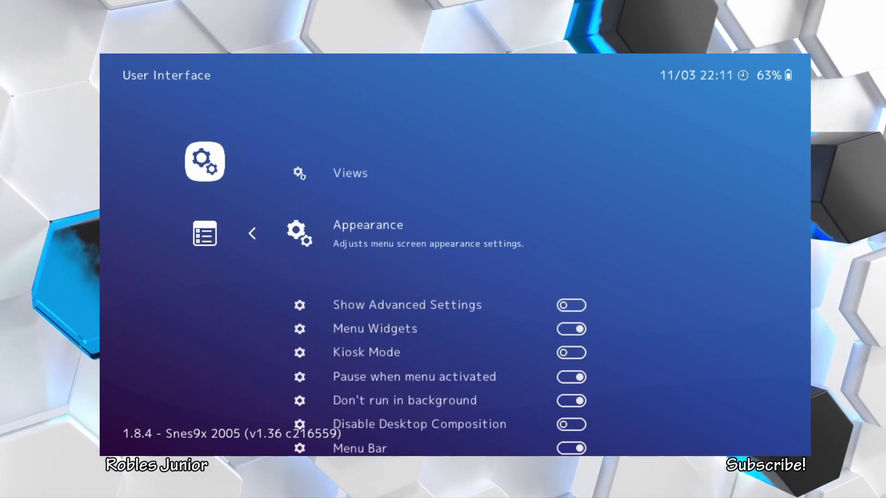
{"action": "key", "text": "Return"}
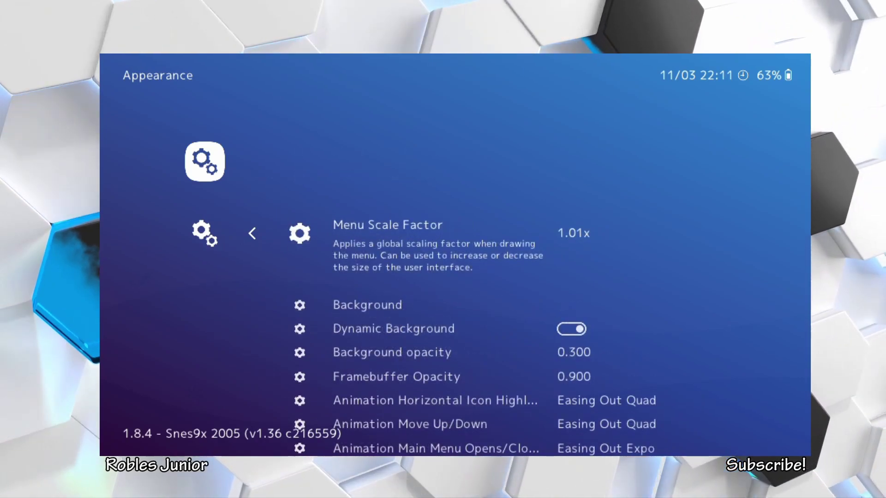
Set the menu icon theme to FlatUI and the menu color theme to Electric Blue.
{"action": "key", "text": "Down"}
{"action": "key", "text": "Down"}
{"action": "key", "text": "Down"}
{"action": "key", "text": "Down"}
{"action": "key", "text": "Down"}
{"action": "key", "text": "Down"}
{"action": "key", "text": "Down"}
{"action": "key", "text": "Down"}
{"action": "key", "text": "Down"}
{"action": "key", "text": "Down"}
{"action": "key", "text": "Down"}
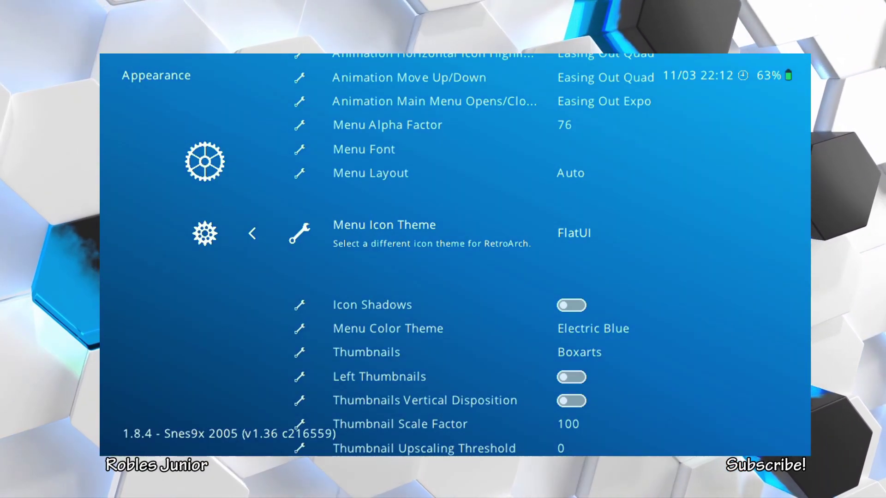
Leave the Appearance settings and examine the new icons in the Settings list and the Favorites category.
{"action": "key", "text": "BackSpace"}
{"action": "key", "text": "BackSpace"}
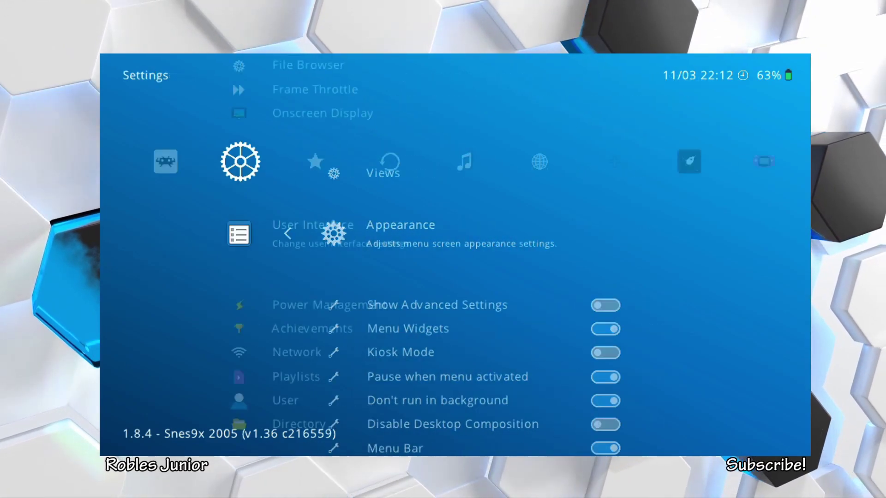
{"action": "key", "text": "Down"}
{"action": "key", "text": "Down"}
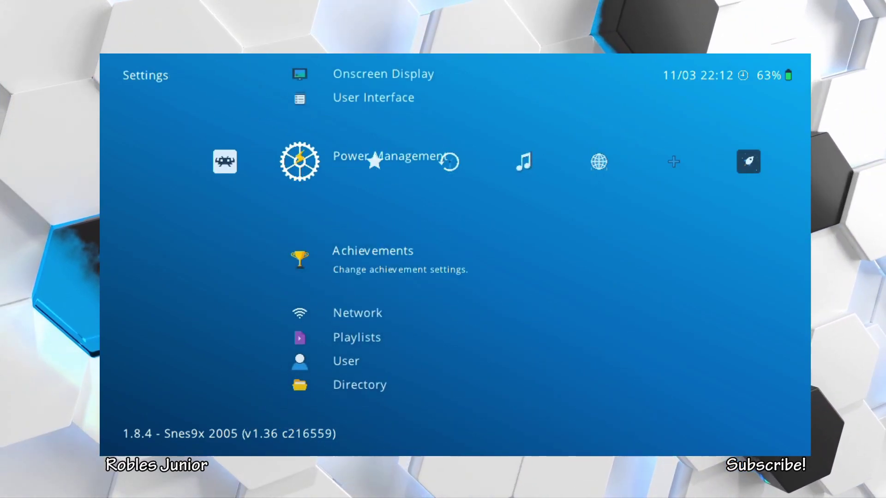
{"action": "key", "text": "Up"}
{"action": "key", "text": "Up"}
{"action": "key", "text": "Up"}
{"action": "key", "text": "Up"}
{"action": "key", "text": "Right"}
{"action": "key", "text": "Right"}
{"action": "key", "text": "Right"}
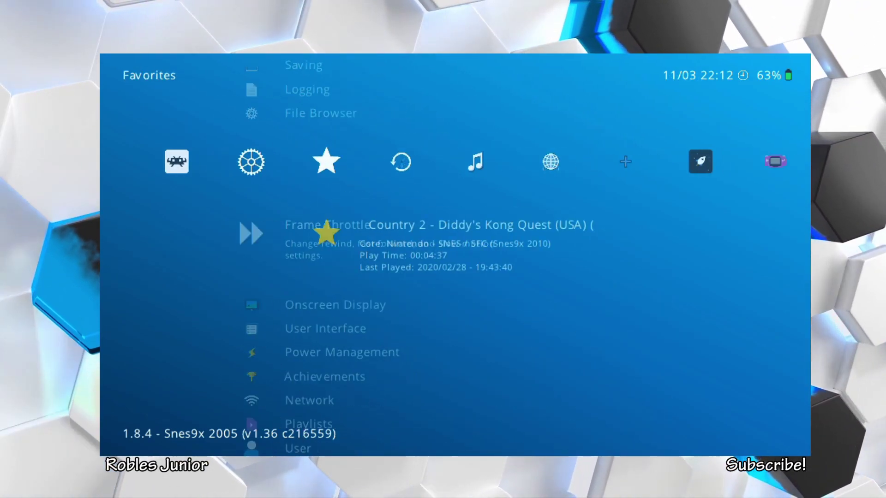
Review the restyled category and console icons from Import content through the Sega - Mega Drive - Genesis playlist.
{"action": "key", "text": "Right"}
{"action": "key", "text": "Right"}
{"action": "key", "text": "Right"}
{"action": "key", "text": "Right"}
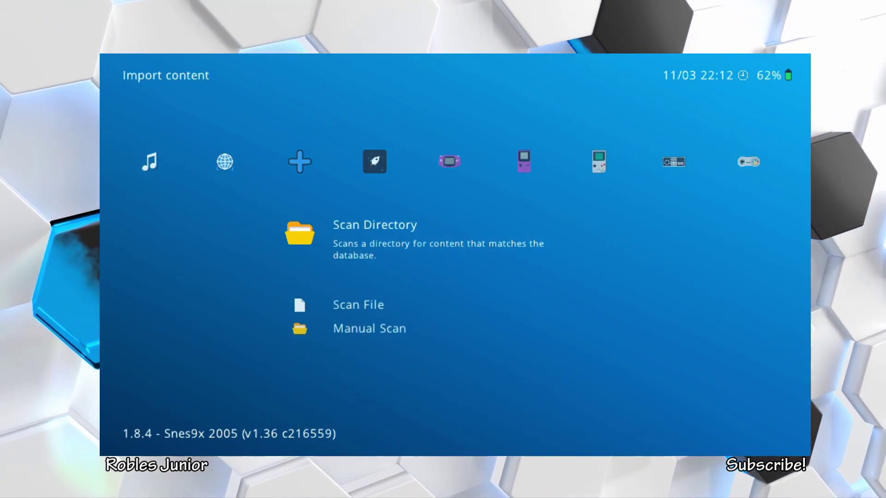
{"action": "key", "text": "Right"}
{"action": "key", "text": "Right"}
{"action": "key", "text": "Right"}
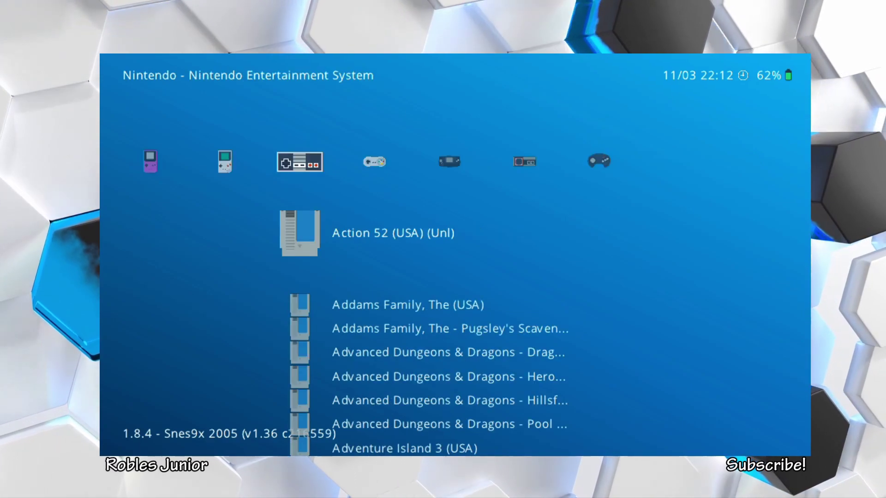
{"action": "key", "text": "Right"}
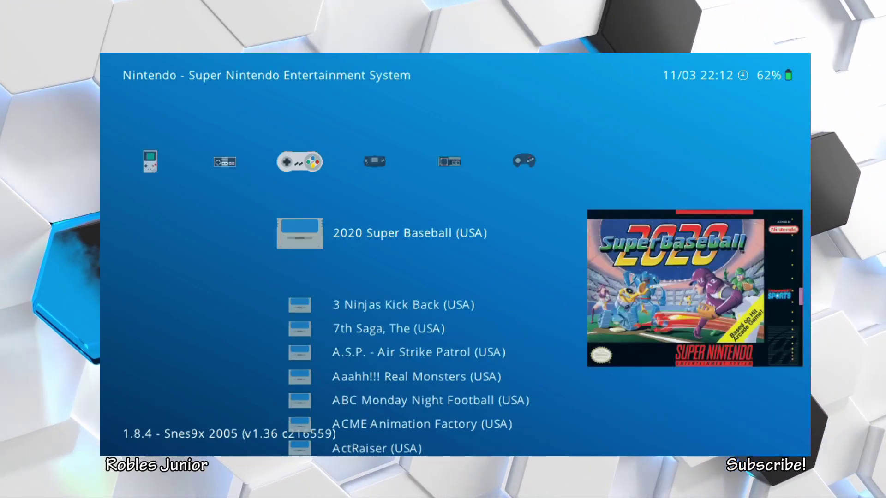
{"action": "key", "text": "Left"}
{"action": "key", "text": "Left"}
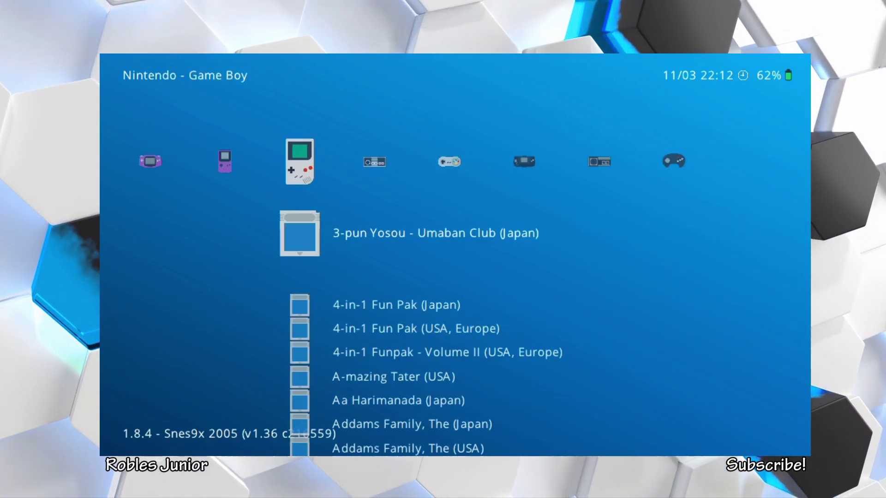
{"action": "key", "text": "Left"}
{"action": "key", "text": "Right"}
{"action": "key", "text": "Right"}
{"action": "key", "text": "Right"}
{"action": "key", "text": "Right"}
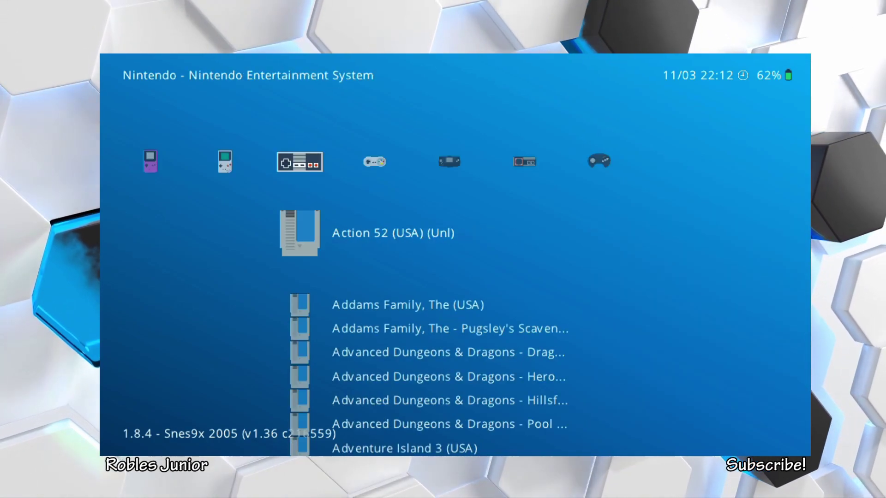
{"action": "key", "text": "Right"}
{"action": "key", "text": "Right"}
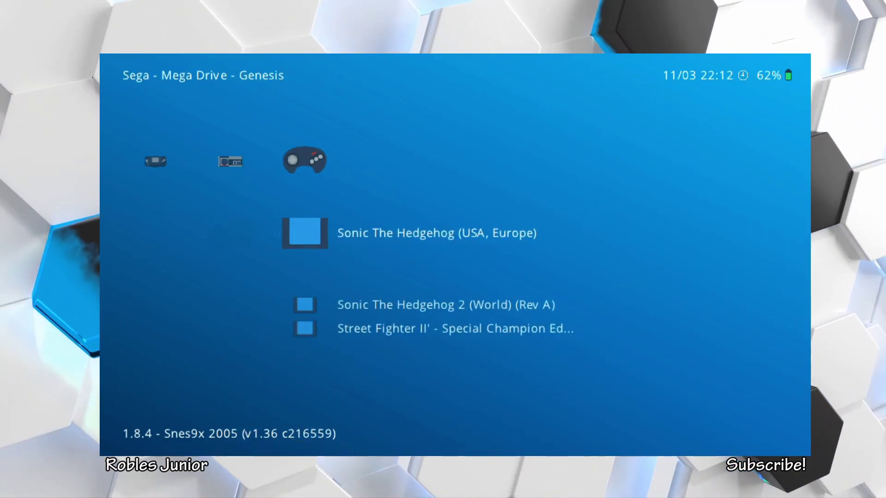
Return from the playlists to Settings and reopen the User Interface settings.
{"action": "key", "text": "Left"}
{"action": "key", "text": "Left"}
{"action": "key", "text": "Left"}
{"action": "key", "text": "Left"}
{"action": "key", "text": "Left"}
{"action": "key", "text": "Left"}
{"action": "key", "text": "Left"}
{"action": "key", "text": "Left"}
{"action": "key", "text": "Left"}
{"action": "key", "text": "Left"}
{"action": "key", "text": "Left"}
{"action": "key", "text": "Left"}
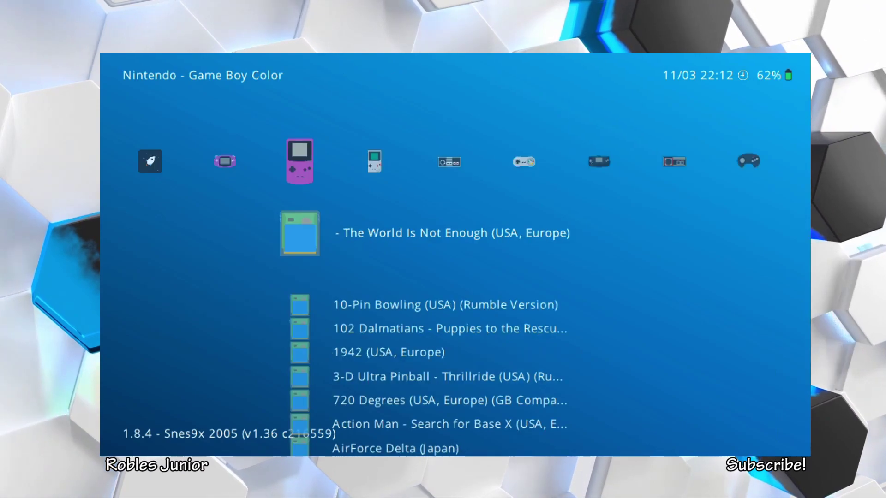
{"action": "key", "text": "Left"}
{"action": "key", "text": "Left"}
{"action": "key", "text": "Down"}
{"action": "key", "text": "Down"}
{"action": "key", "text": "Down"}
{"action": "key", "text": "Down"}
{"action": "key", "text": "Down"}
{"action": "key", "text": "Down"}
{"action": "key", "text": "Down"}
{"action": "key", "text": "Down"}
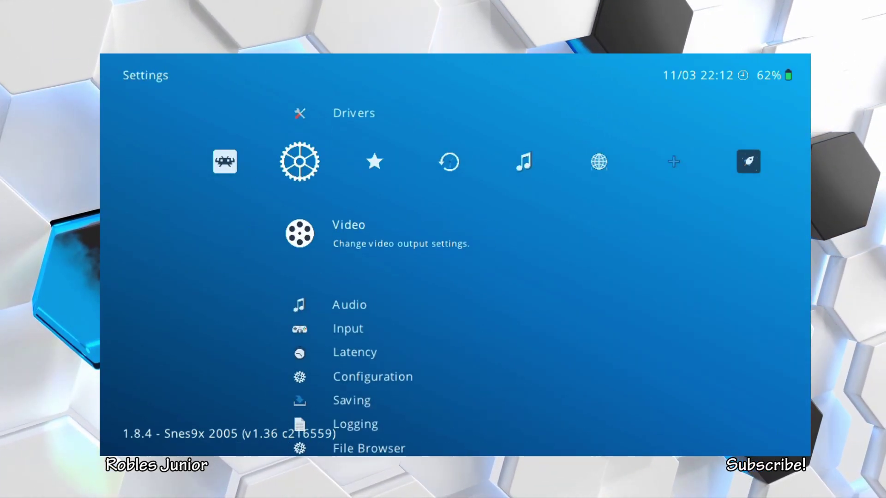
{"action": "key", "text": "Down"}
{"action": "key", "text": "Down"}
{"action": "key", "text": "Down"}
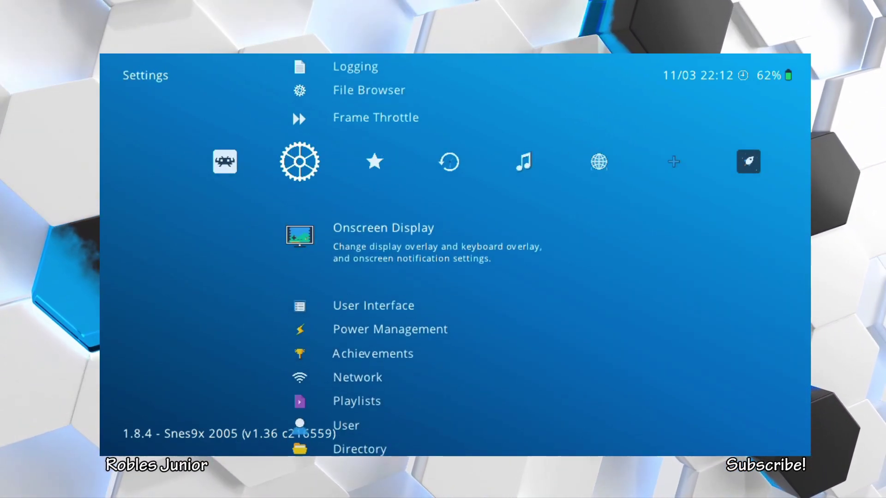
{"action": "key", "text": "Return"}
{"action": "key", "text": "Down"}
{"action": "key", "text": "Down"}
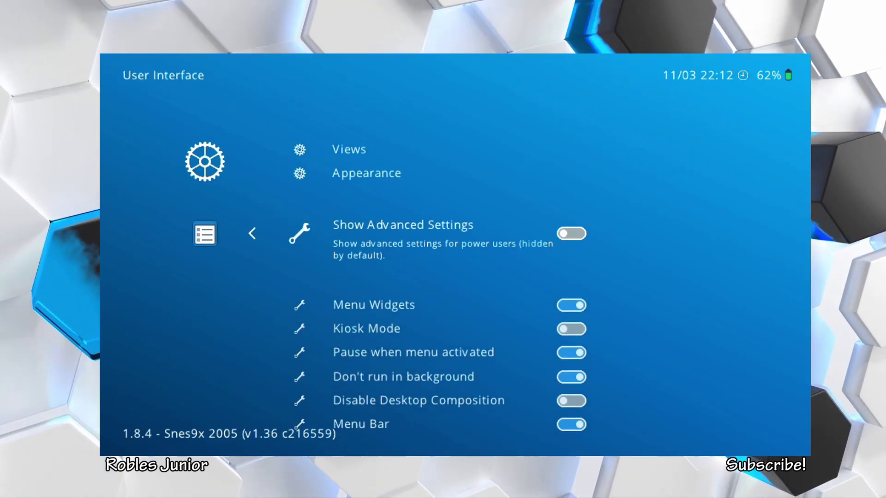
{"action": "key", "text": "Down"}
{"action": "key", "text": "Down"}
{"action": "key", "text": "Up"}
{"action": "key", "text": "Up"}
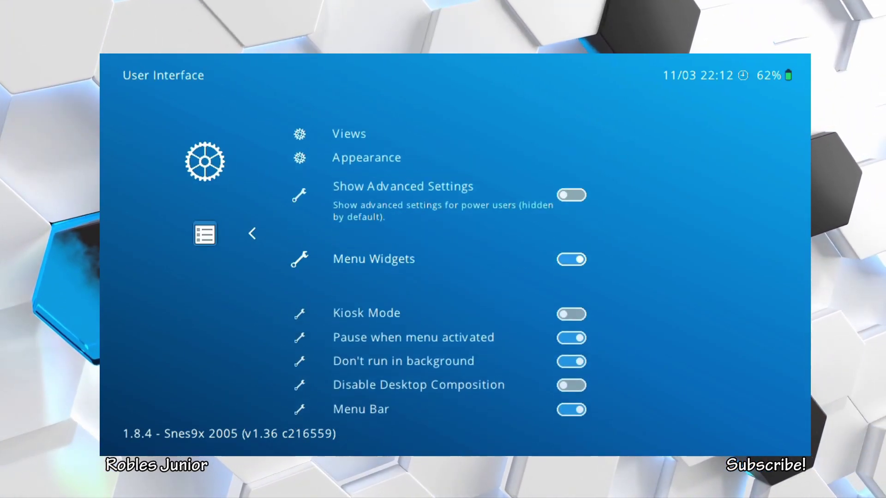
Open the Appearance settings and change the menu color theme to Apple Green.
{"action": "key", "text": "Up"}
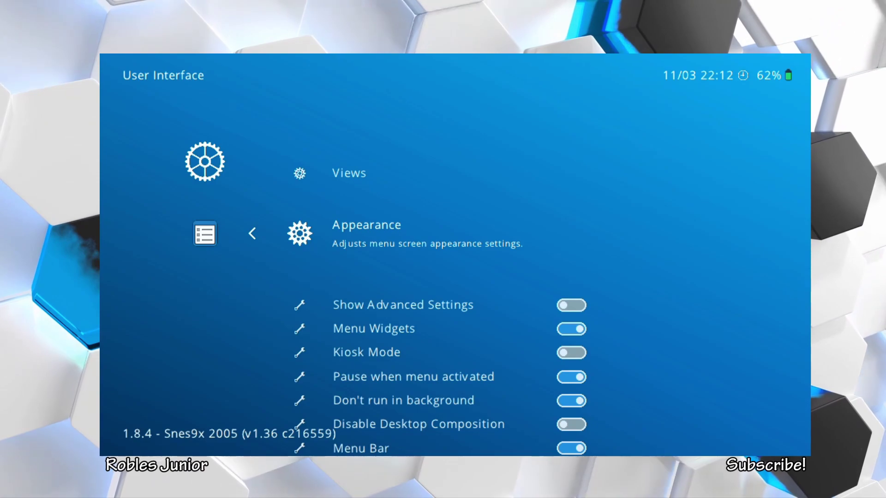
{"action": "key", "text": "Return"}
{"action": "key", "text": "Down"}
{"action": "key", "text": "Down"}
{"action": "key", "text": "Down"}
{"action": "key", "text": "Down"}
{"action": "key", "text": "Down"}
{"action": "key", "text": "Down"}
{"action": "key", "text": "Down"}
{"action": "key", "text": "Down"}
{"action": "key", "text": "Down"}
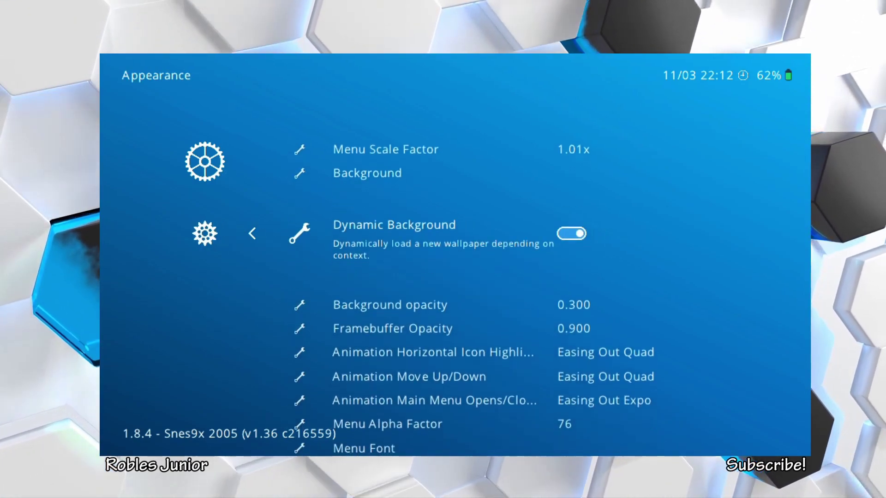
{"action": "key", "text": "Down"}
{"action": "key", "text": "Down"}
{"action": "key", "text": "Down"}
{"action": "key", "text": "Down"}
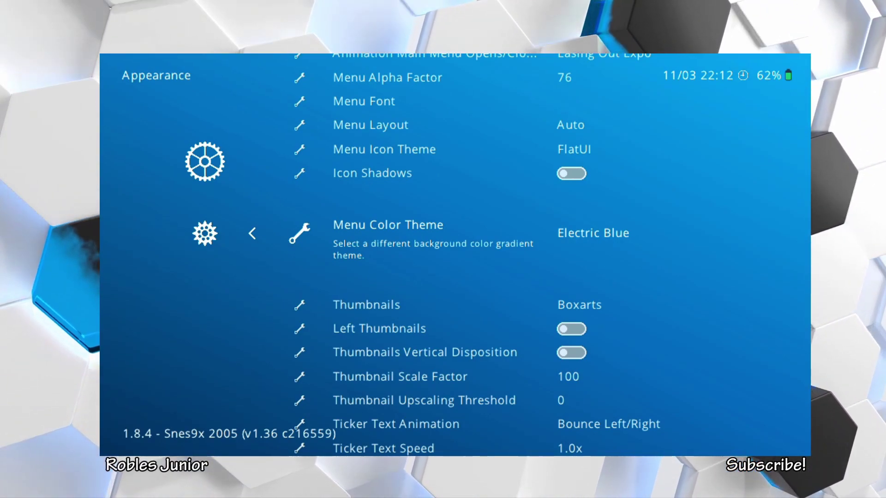
{"action": "key", "text": "Right"}
{"action": "key", "text": "Up"}
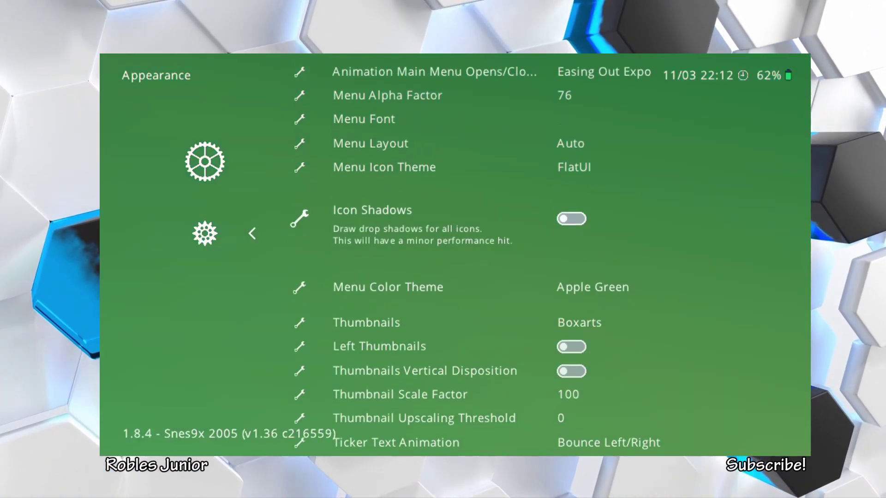
{"action": "key", "text": "Down"}
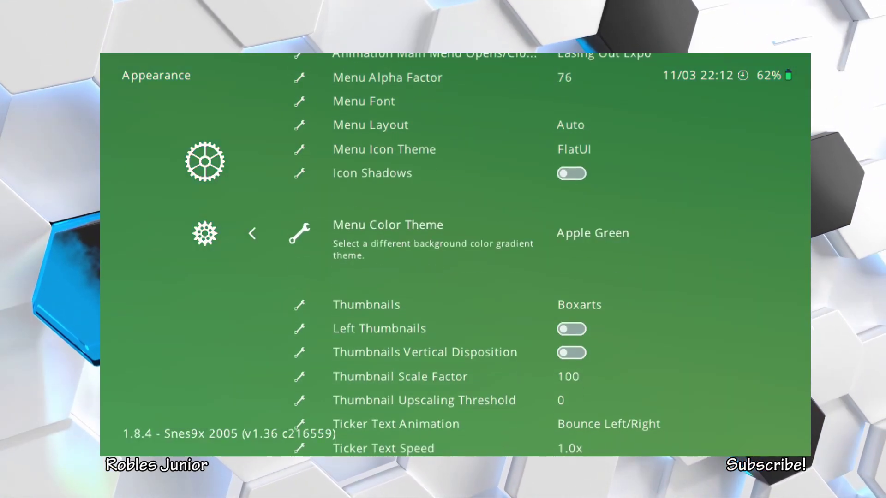
Try out the Undersea and Volcanic Red menu color themes.
{"action": "key", "text": "Right"}
{"action": "key", "text": "Right"}
{"action": "key", "text": "Left"}
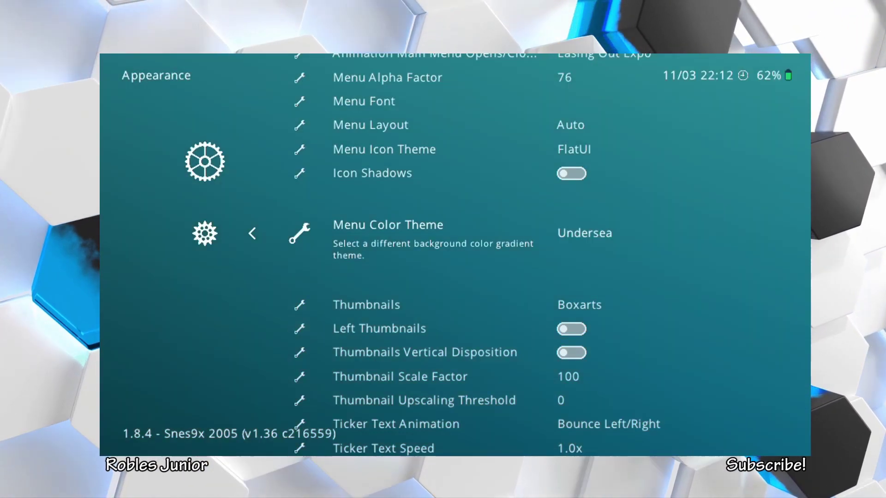
{"action": "key", "text": "Left"}
{"action": "key", "text": "Left"}
{"action": "key", "text": "Right"}
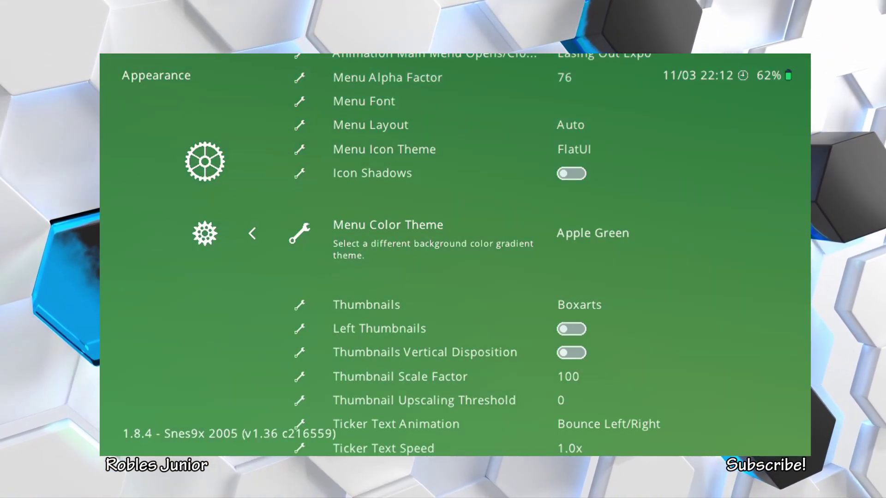
{"action": "key", "text": "Right"}
{"action": "key", "text": "Right"}
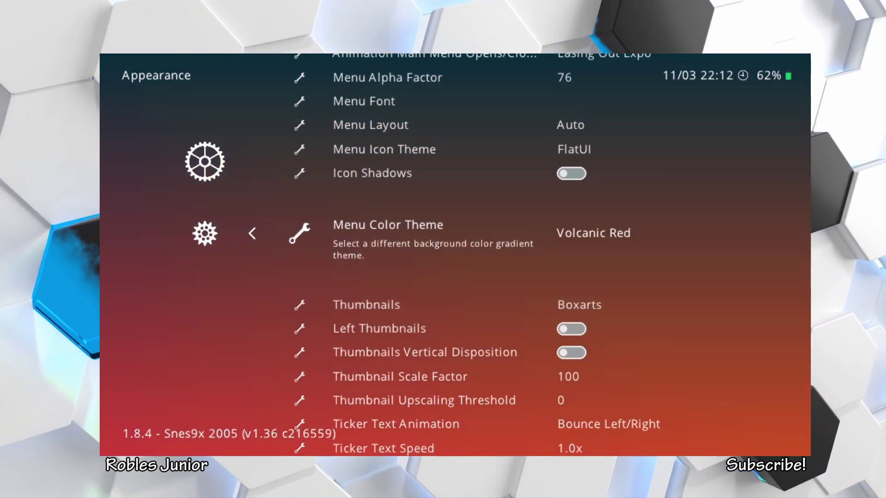
Go past the Light and Plain options and set the menu color theme to Sunbeam.
{"action": "key", "text": "Right"}
{"action": "key", "text": "Right"}
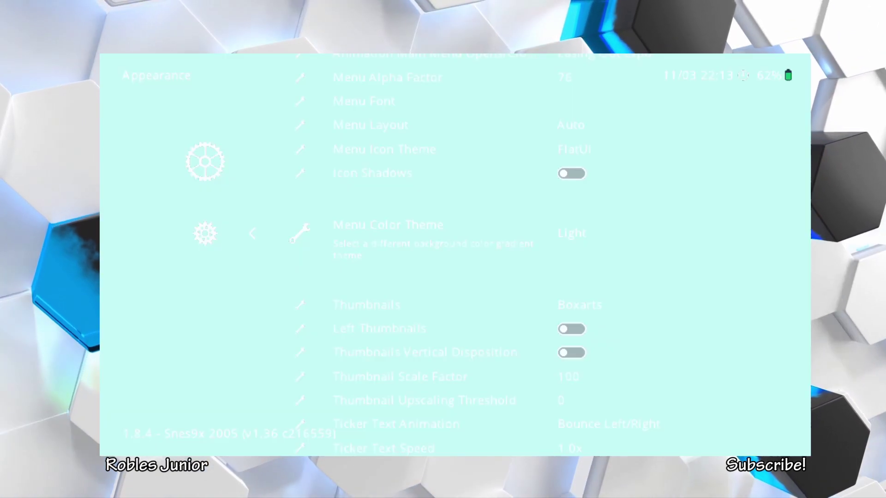
{"action": "key", "text": "Right"}
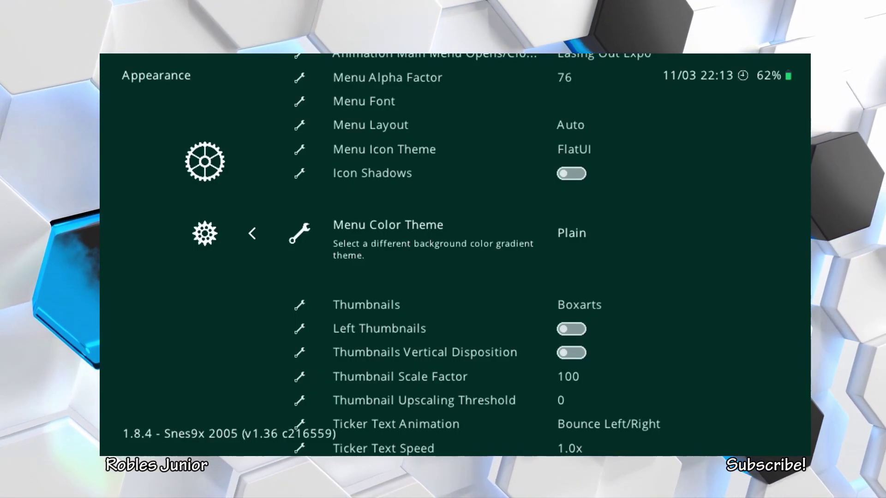
{"action": "key", "text": "Right"}
{"action": "key", "text": "Right"}
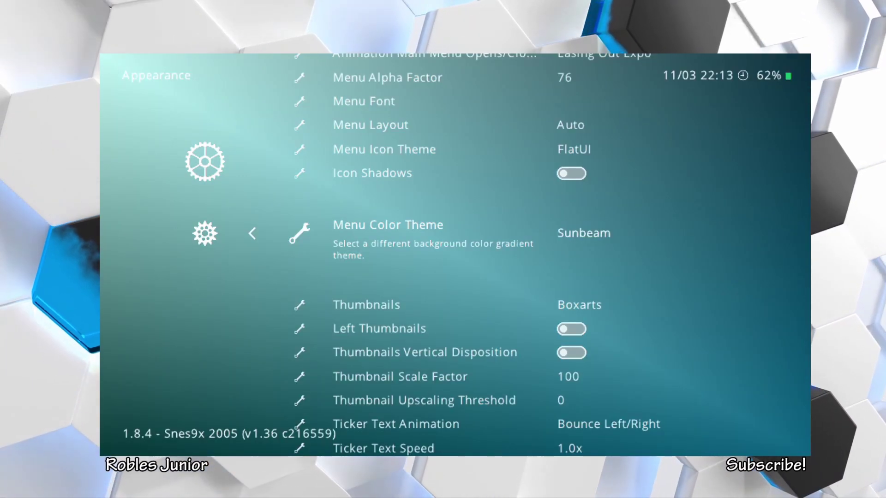
Set the thumbnail type to Screenshots and return to the main Settings list.
{"action": "key", "text": "Down"}
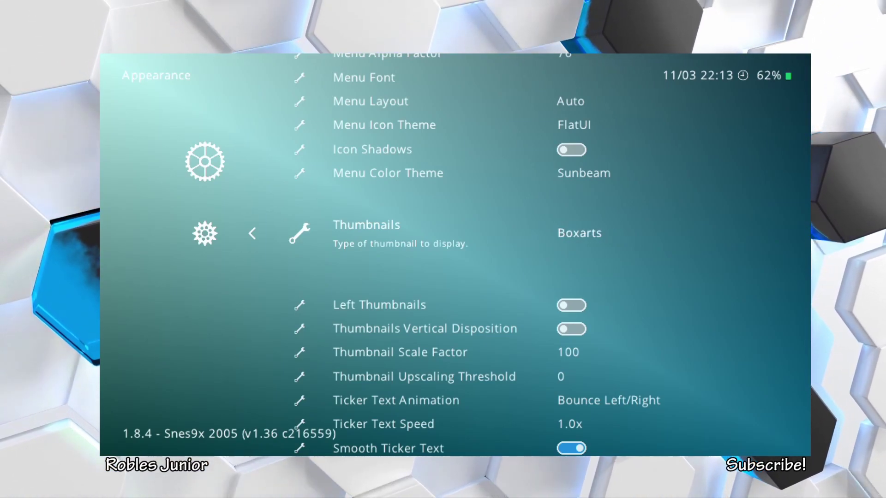
{"action": "key", "text": "Right"}
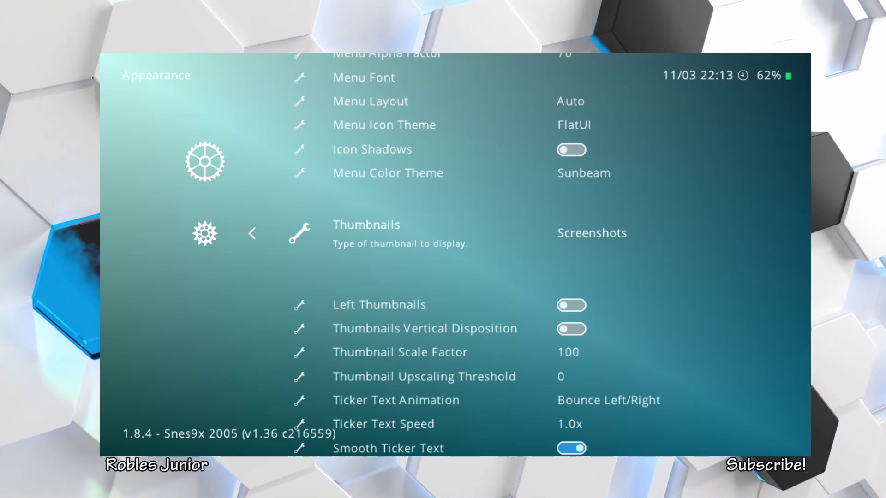
{"action": "key", "text": "BackSpace"}
{"action": "key", "text": "BackSpace"}
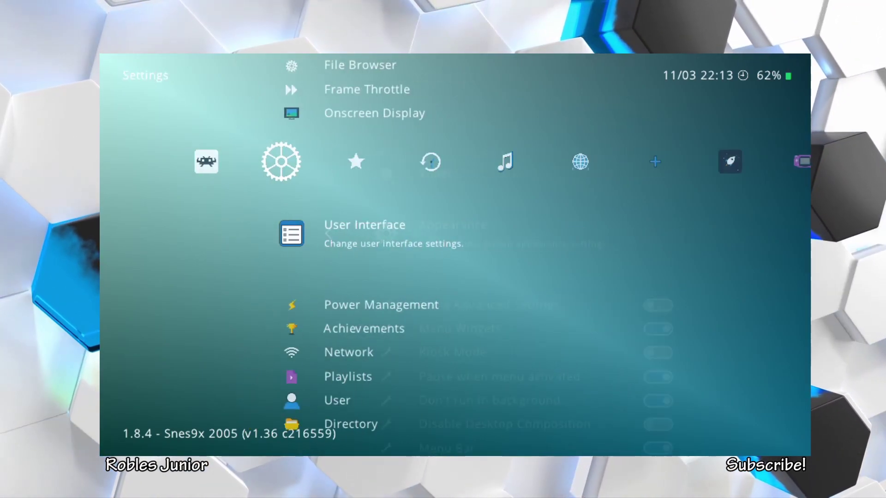
Examine the screenshot thumbnail of the game in the Favorites category.
{"action": "key", "text": "Right"}
{"action": "key", "text": "Right"}
{"action": "key", "text": "Right"}
{"action": "key", "text": "Left"}
{"action": "key", "text": "Left"}
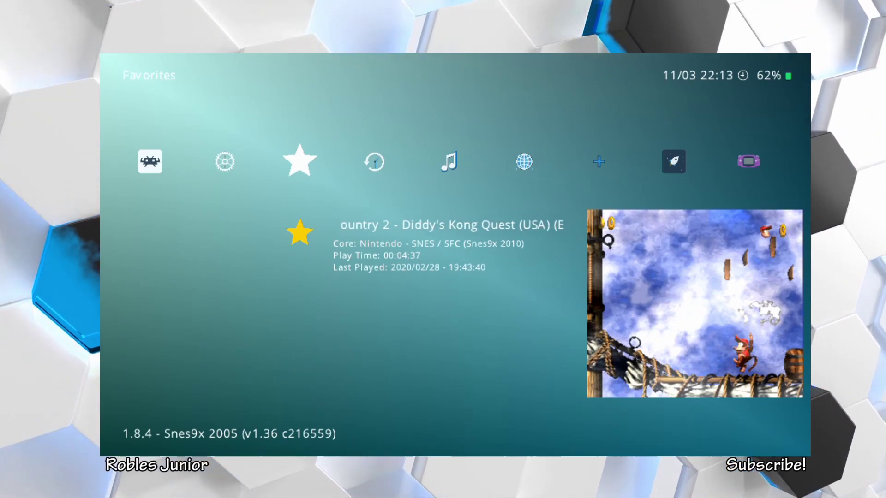
Move through the categories to the Nintendo - Game Boy Advance playlist and look at its first games.
{"action": "key", "text": "Right"}
{"action": "key", "text": "Right"}
{"action": "key", "text": "Right"}
{"action": "key", "text": "Right"}
{"action": "key", "text": "Right"}
{"action": "key", "text": "Right"}
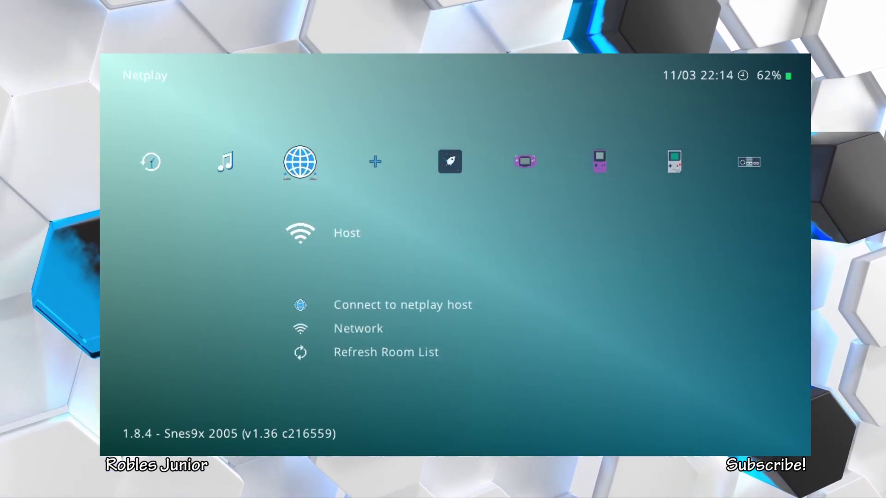
{"action": "key", "text": "Down"}
{"action": "key", "text": "Down"}
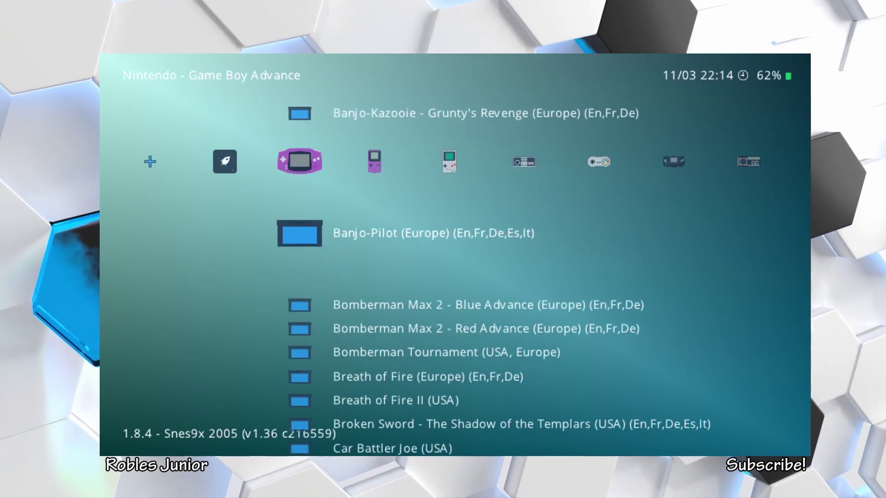
Browse the Nintendo - Game Boy Color playlist down to All Star Tennis 2000 to review the screenshot thumbnails.
{"action": "key", "text": "Right"}
{"action": "key", "text": "Down"}
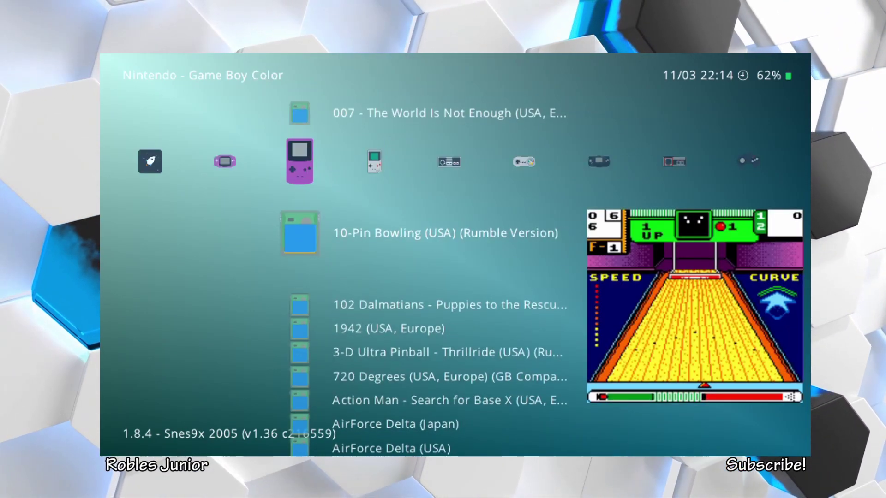
{"action": "key", "text": "Down"}
{"action": "key", "text": "Down"}
{"action": "key", "text": "Down"}
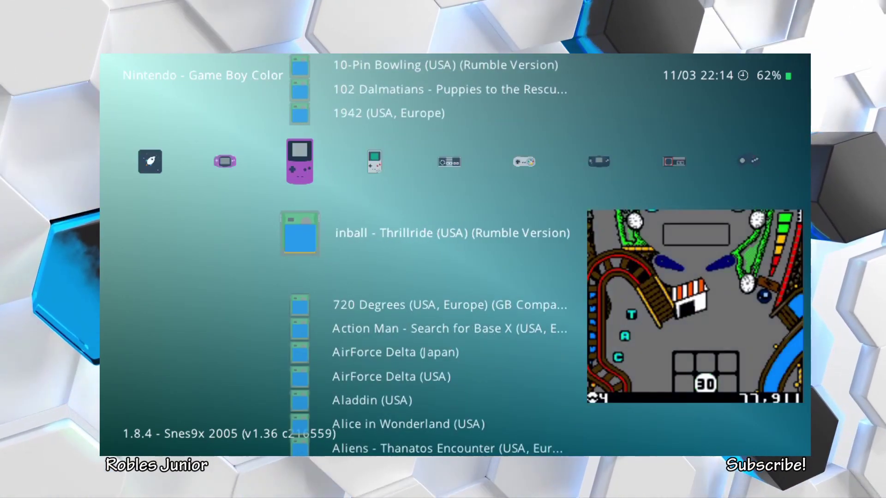
{"action": "key", "text": "Down"}
{"action": "key", "text": "Down"}
{"action": "key", "text": "Down"}
{"action": "key", "text": "Down"}
{"action": "key", "text": "Down"}
{"action": "key", "text": "Down"}
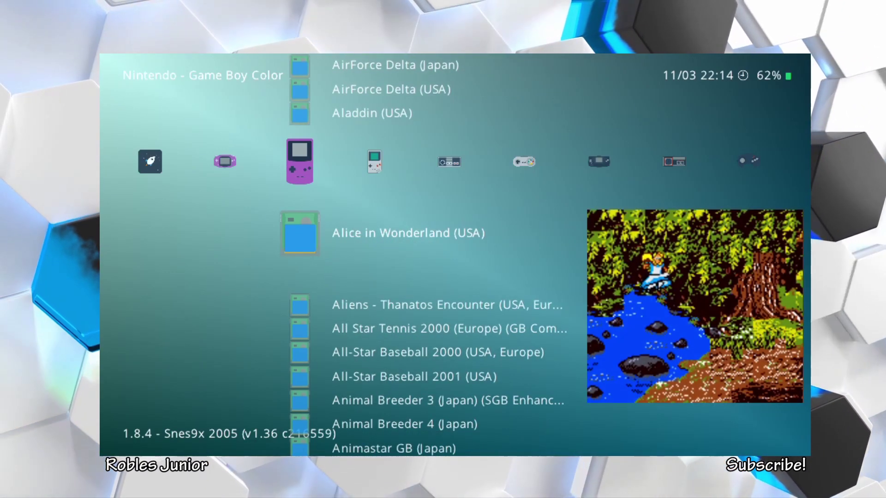
{"action": "key", "text": "Down"}
{"action": "key", "text": "Down"}
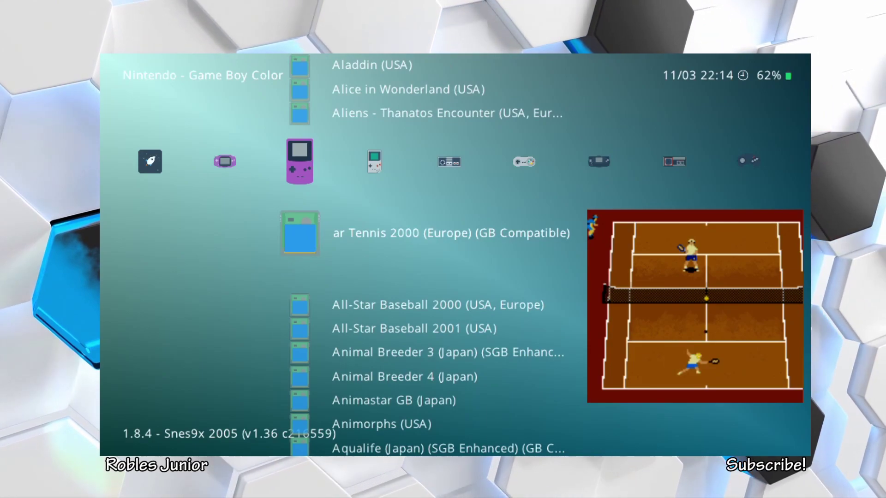
{"action": "key", "text": "Down"}
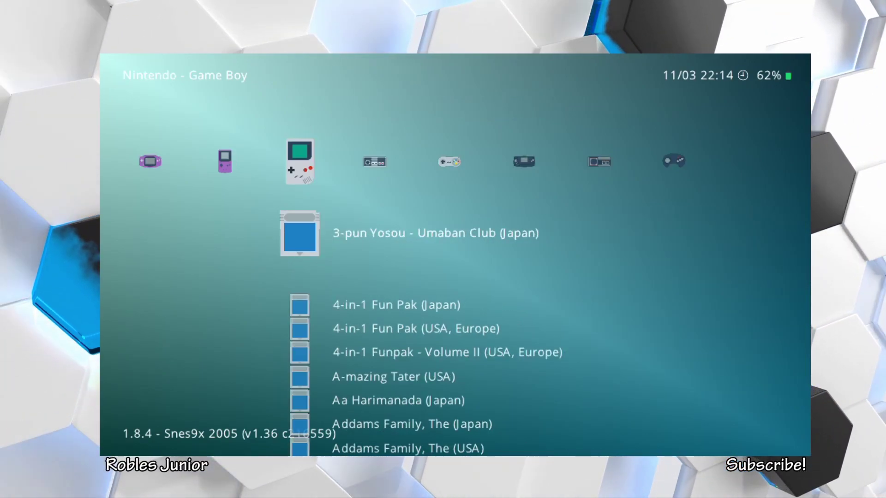
Review the screenshot thumbnails in the Nintendo - Game Boy playlist down to A-mazing Tater.
{"action": "key", "text": "Down"}
{"action": "key", "text": "Down"}
{"action": "key", "text": "Down"}
{"action": "key", "text": "Down"}
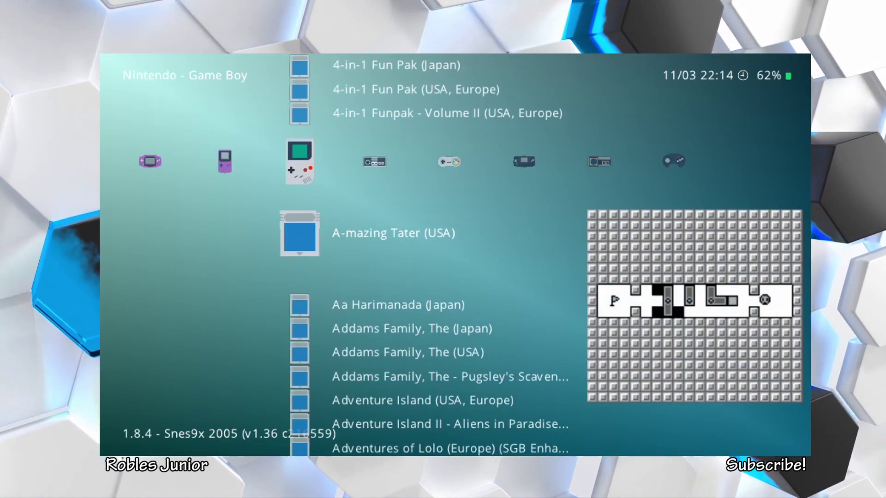
Return from the playlists to the Settings category and open the User Interface settings.
{"action": "key", "text": "Left"}
{"action": "key", "text": "Left"}
{"action": "key", "text": "Left"}
{"action": "key", "text": "Left"}
{"action": "key", "text": "Left"}
{"action": "key", "text": "Left"}
{"action": "key", "text": "Left"}
{"action": "key", "text": "Left"}
{"action": "key", "text": "Left"}
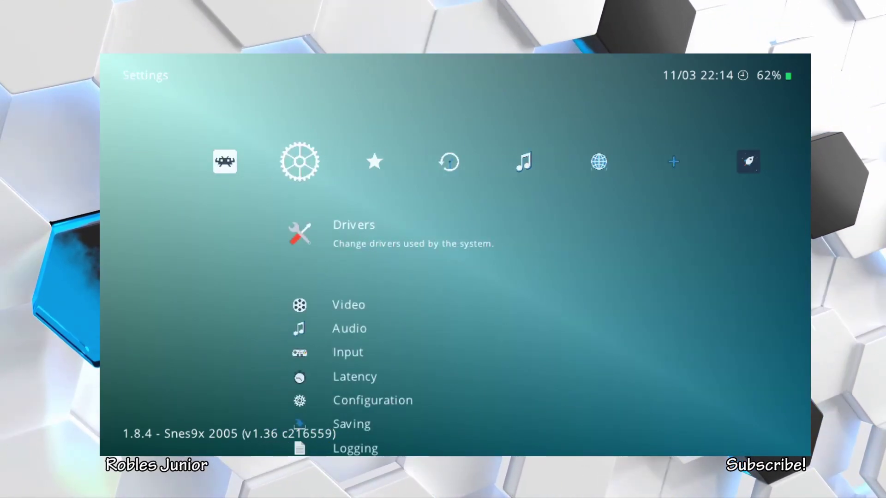
{"action": "key", "text": "Down"}
{"action": "key", "text": "Down"}
{"action": "key", "text": "Down"}
{"action": "key", "text": "Down"}
{"action": "key", "text": "Down"}
{"action": "key", "text": "Down"}
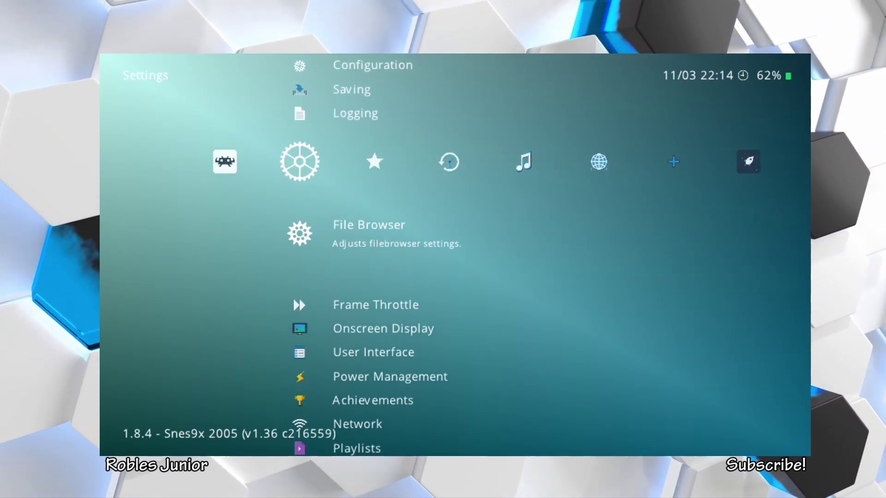
{"action": "key", "text": "Return"}
{"action": "key", "text": "Down"}
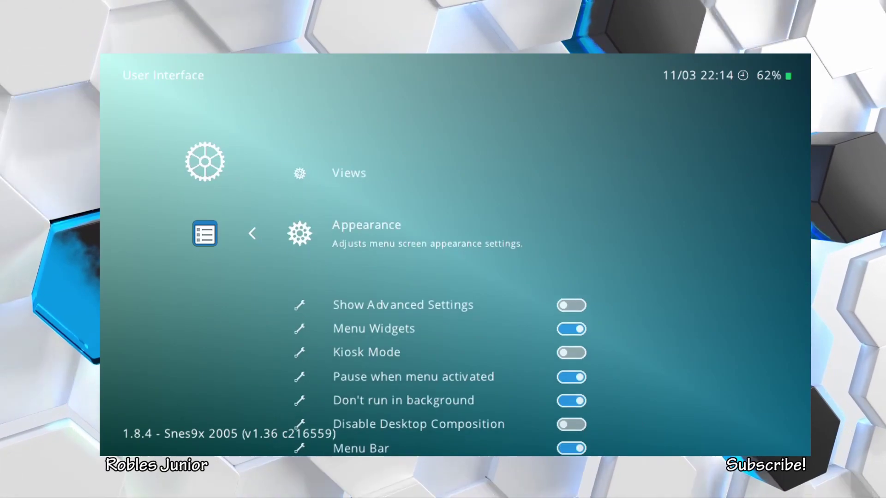
Set the thumbnail type to Title Screens in the Appearance settings and return to the main Settings list.
{"action": "key", "text": "Return"}
{"action": "key", "text": "Down"}
{"action": "key", "text": "Down"}
{"action": "key", "text": "Down"}
{"action": "key", "text": "Down"}
{"action": "key", "text": "Down"}
{"action": "key", "text": "Down"}
{"action": "key", "text": "Down"}
{"action": "key", "text": "Down"}
{"action": "key", "text": "Down"}
{"action": "key", "text": "Down"}
{"action": "key", "text": "Down"}
{"action": "key", "text": "Down"}
{"action": "key", "text": "Down"}
{"action": "key", "text": "Down"}
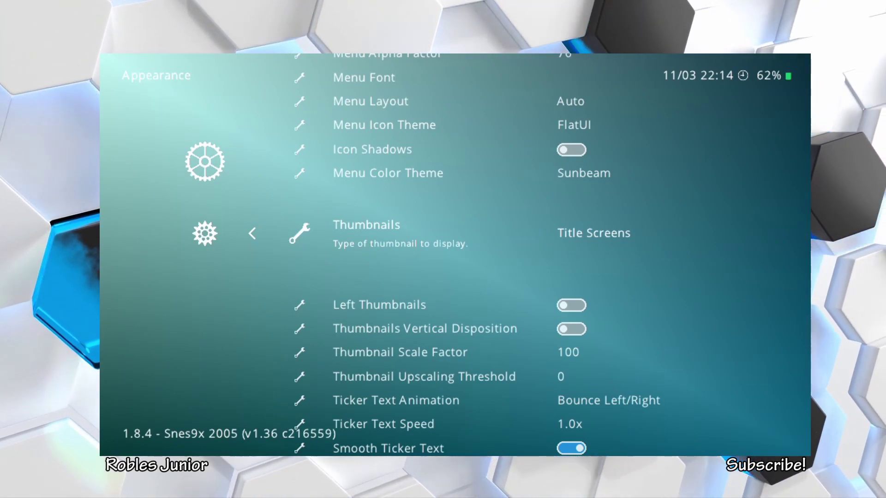
{"action": "key", "text": "BackSpace"}
{"action": "key", "text": "BackSpace"}
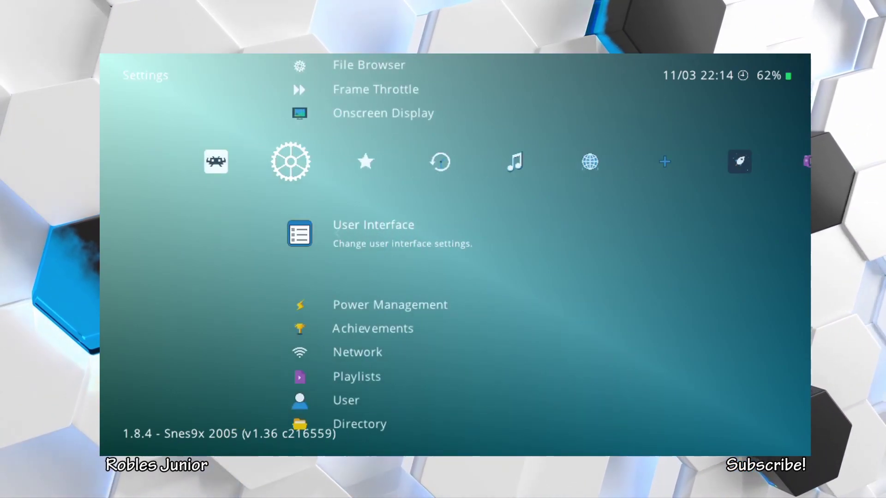
Examine the title screen thumbnail of the game in the Favorites category.
{"action": "key", "text": "Right"}
{"action": "key", "text": "Right"}
{"action": "key", "text": "Right"}
{"action": "key", "text": "Right"}
{"action": "key", "text": "Left"}
{"action": "key", "text": "Left"}
{"action": "key", "text": "Left"}
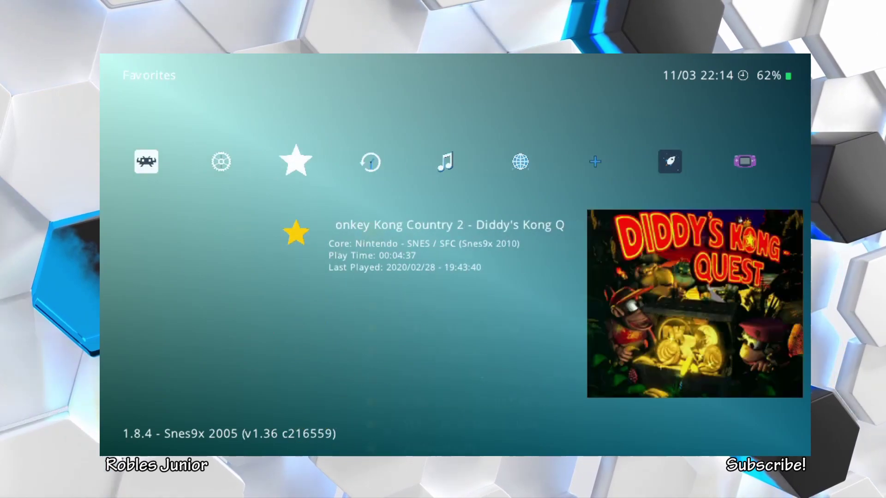
Go to the Nintendo - Game Boy Color playlist and review the title screen thumbnails down to 1942.
{"action": "key", "text": "Right"}
{"action": "key", "text": "Right"}
{"action": "key", "text": "Right"}
{"action": "key", "text": "Right"}
{"action": "key", "text": "Right"}
{"action": "key", "text": "Right"}
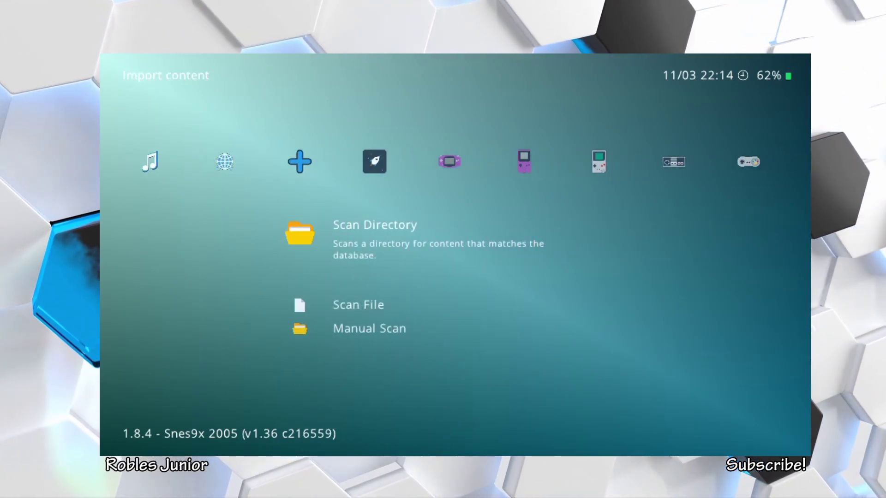
{"action": "key", "text": "Right"}
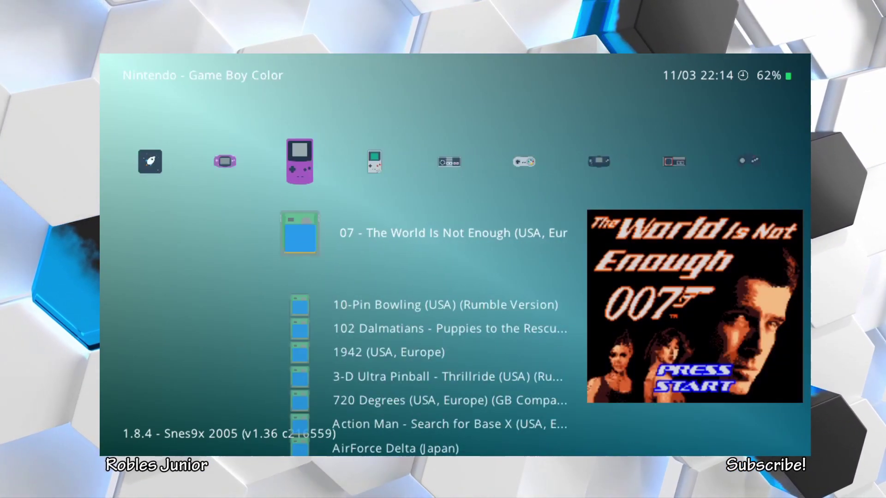
{"action": "key", "text": "Down"}
{"action": "key", "text": "Down"}
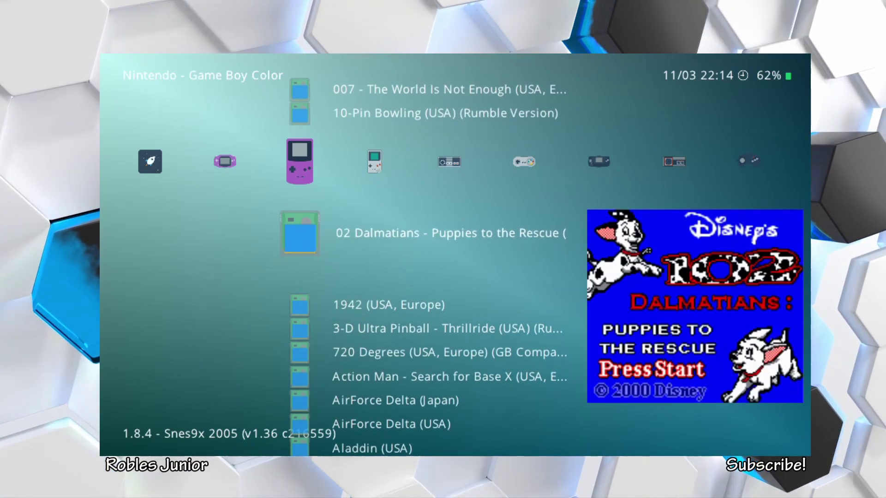
{"action": "key", "text": "Down"}
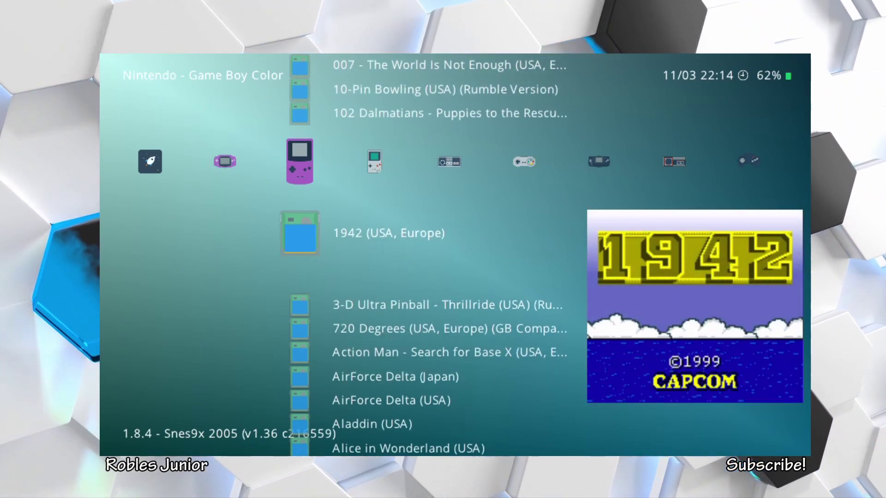
Review the title screen thumbnails in the Game Boy and Nintendo Entertainment System playlists.
{"action": "key", "text": "Right"}
{"action": "key", "text": "Right"}
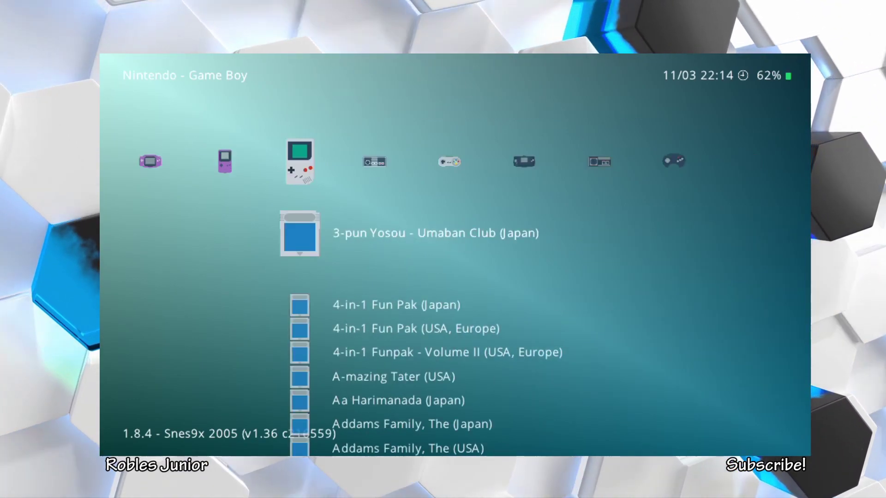
{"action": "key", "text": "Down"}
{"action": "key", "text": "Down"}
{"action": "key", "text": "Down"}
{"action": "key", "text": "Down"}
{"action": "key", "text": "Down"}
{"action": "key", "text": "Down"}
{"action": "key", "text": "Down"}
{"action": "key", "text": "Down"}
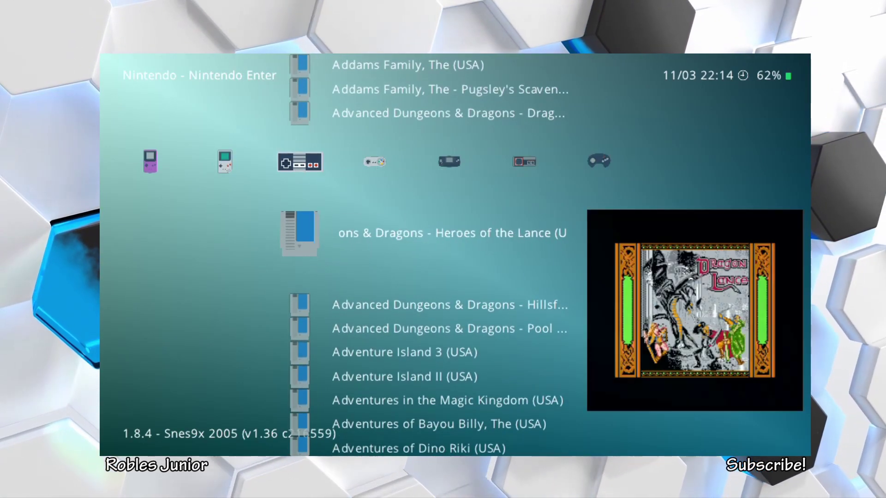
Browse the Nintendo Entertainment System title screen thumbnails down to Adventures in the Magic Kingdom (USA).
{"action": "key", "text": "Down"}
{"action": "key", "text": "Down"}
{"action": "key", "text": "Down"}
{"action": "key", "text": "Down"}
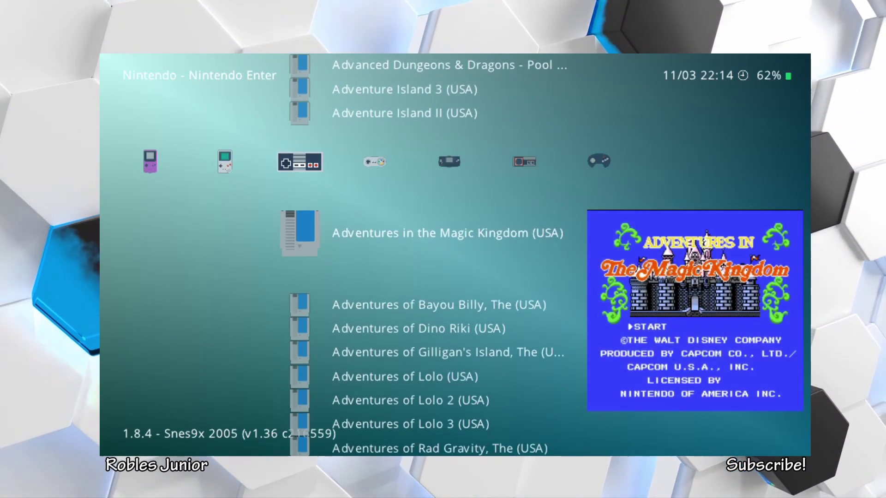
Return from the Nintendo Entertainment System playlist to the main Settings category.
{"action": "key", "text": "Left"}
{"action": "key", "text": "Left"}
{"action": "key", "text": "Left"}
{"action": "key", "text": "Left"}
{"action": "key", "text": "Left"}
{"action": "key", "text": "Left"}
{"action": "key", "text": "Left"}
{"action": "key", "text": "Left"}
{"action": "key", "text": "Left"}
{"action": "key", "text": "Left"}
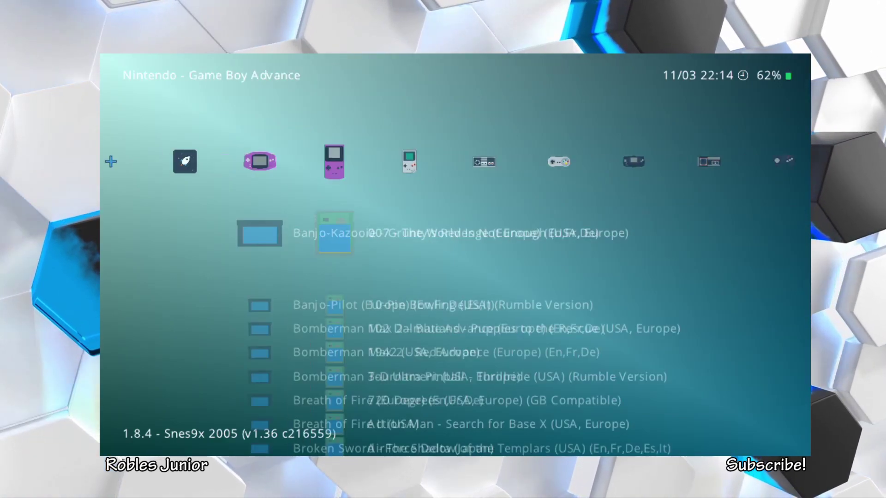
{"action": "key", "text": "Right"}
Open the User Interface settings and go to the Appearance entry.
{"action": "key", "text": "Down"}
{"action": "key", "text": "Down"}
{"action": "key", "text": "Down"}
{"action": "key", "text": "Down"}
{"action": "key", "text": "Down"}
{"action": "key", "text": "Down"}
{"action": "key", "text": "Down"}
{"action": "key", "text": "Down"}
{"action": "key", "text": "Down"}
{"action": "key", "text": "Down"}
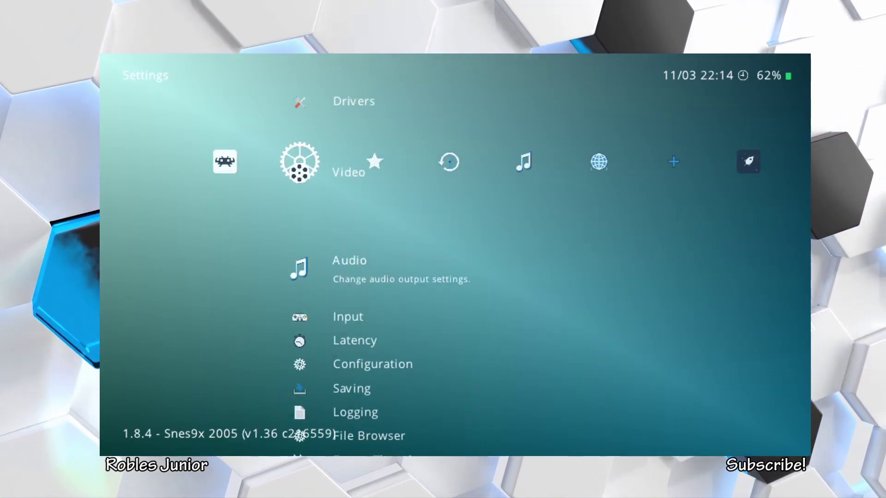
{"action": "key", "text": "Down"}
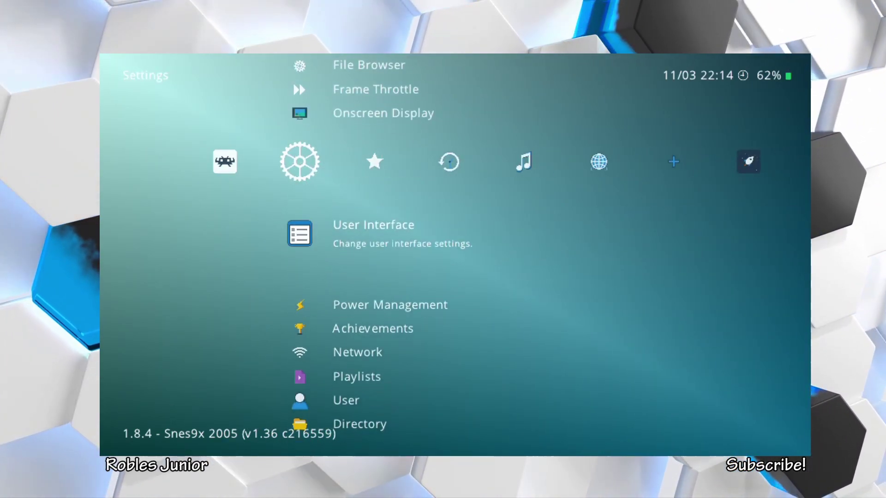
{"action": "key", "text": "Return"}
{"action": "key", "text": "Down"}
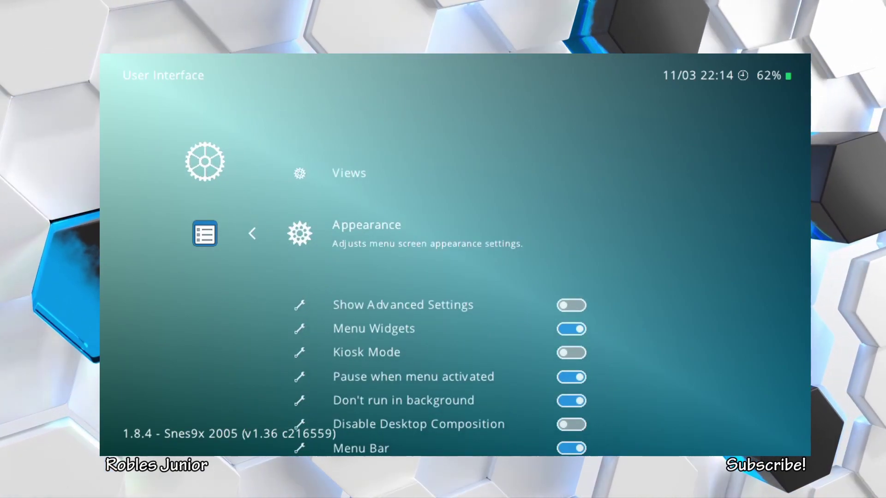
Set the thumbnail type to Boxarts in the Appearance settings and return to the main Settings list.
{"action": "key", "text": "Return"}
{"action": "key", "text": "Down"}
{"action": "key", "text": "Down"}
{"action": "key", "text": "Down"}
{"action": "key", "text": "Down"}
{"action": "key", "text": "Down"}
{"action": "key", "text": "Down"}
{"action": "key", "text": "Down"}
{"action": "key", "text": "Down"}
{"action": "key", "text": "Down"}
{"action": "key", "text": "Down"}
{"action": "key", "text": "Down"}
{"action": "key", "text": "Down"}
{"action": "key", "text": "Down"}
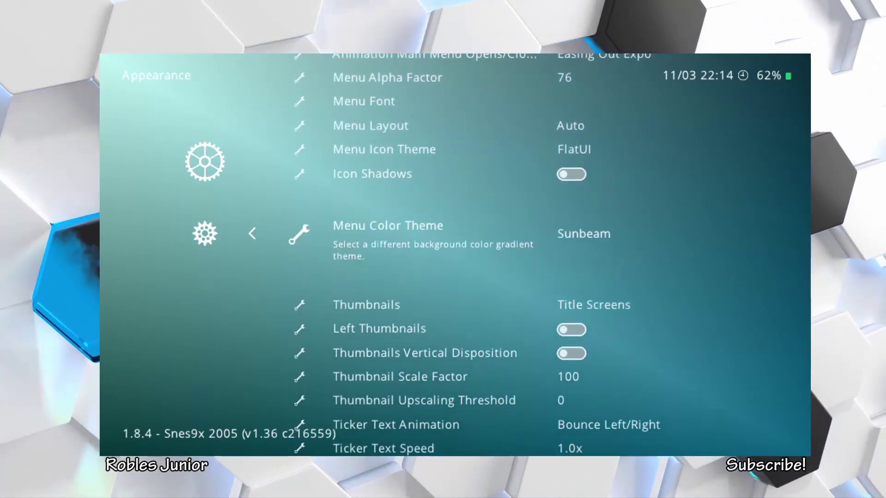
{"action": "key", "text": "Down"}
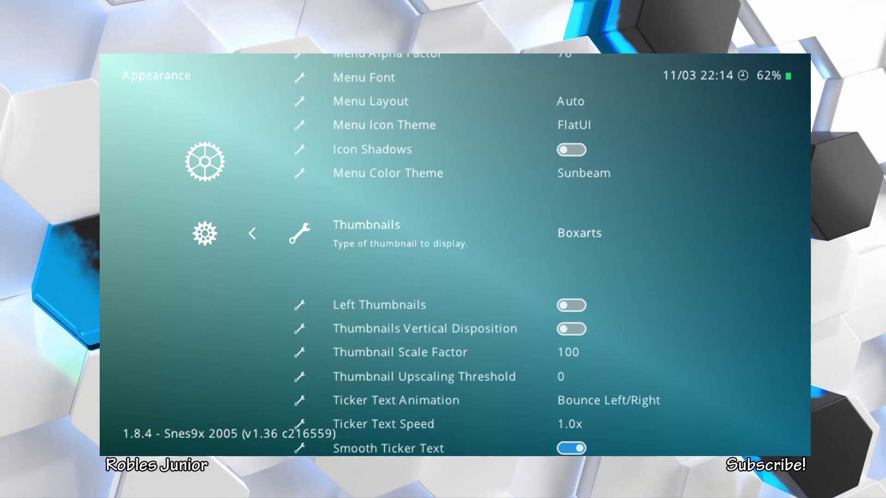
{"action": "key", "text": "Up"}
{"action": "key", "text": "Down"}
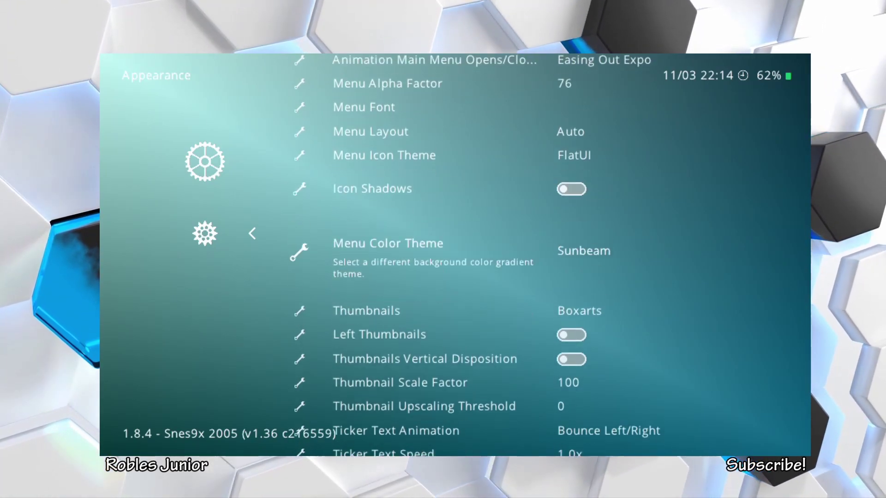
{"action": "key", "text": "BackSpace"}
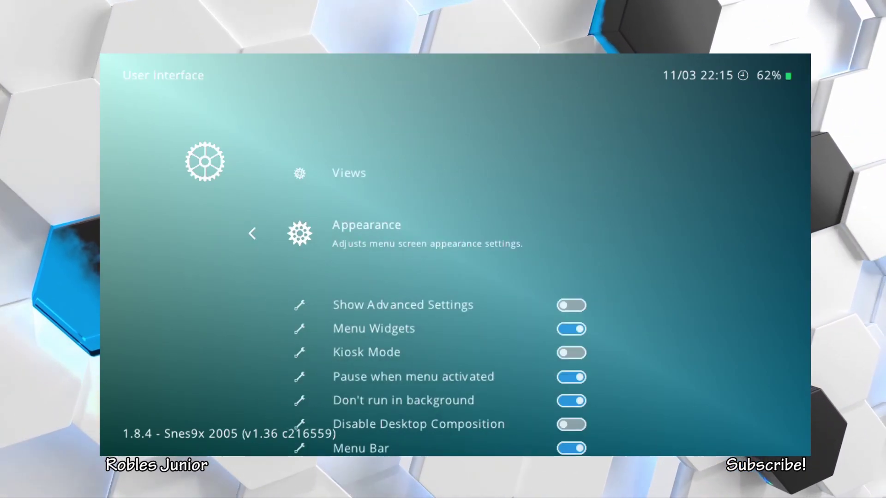
{"action": "key", "text": "BackSpace"}
Review the box art thumbnails in the Game Boy Color playlist down to 1942 and in the Game Boy and Nintendo Entertainment System playlists.
{"action": "key", "text": "Right"}
{"action": "key", "text": "Right"}
{"action": "key", "text": "Right"}
{"action": "key", "text": "Right"}
{"action": "key", "text": "Right"}
{"action": "key", "text": "Right"}
{"action": "key", "text": "Right"}
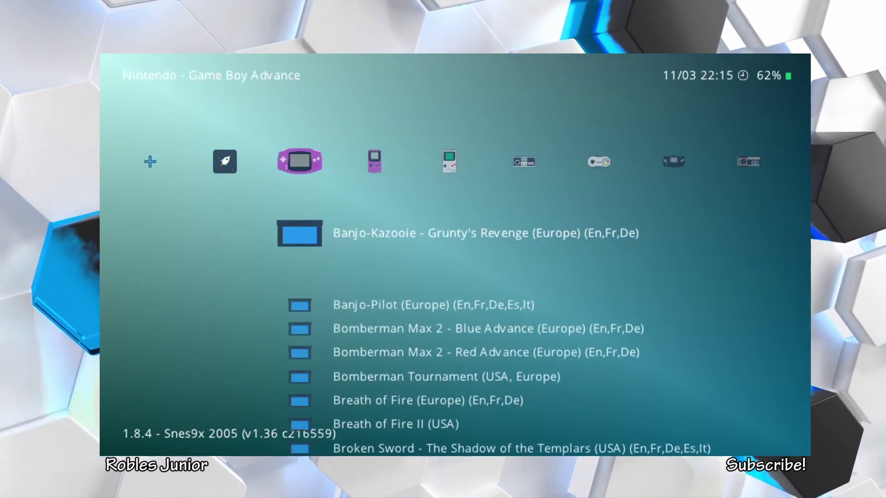
{"action": "key", "text": "Right"}
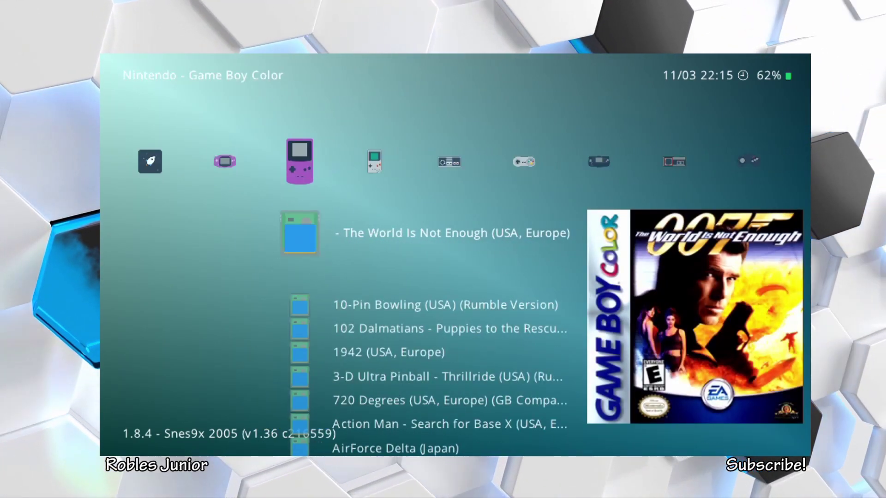
{"action": "key", "text": "Down"}
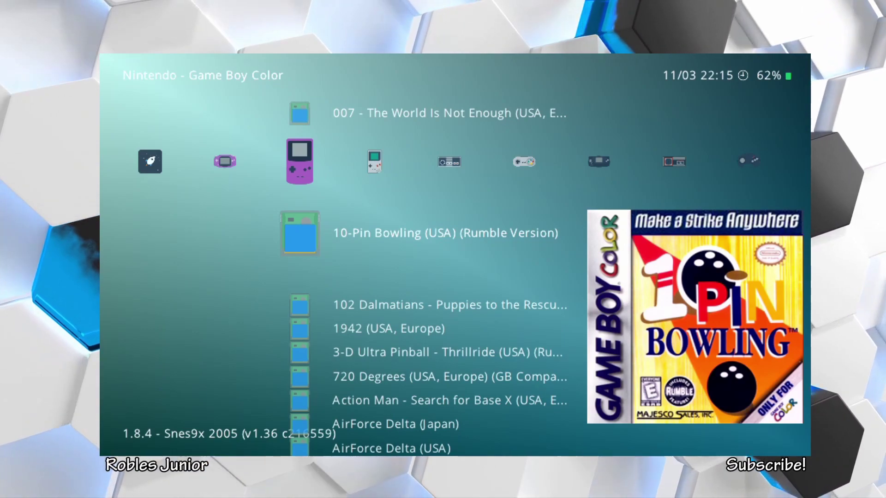
{"action": "key", "text": "Down"}
{"action": "key", "text": "Down"}
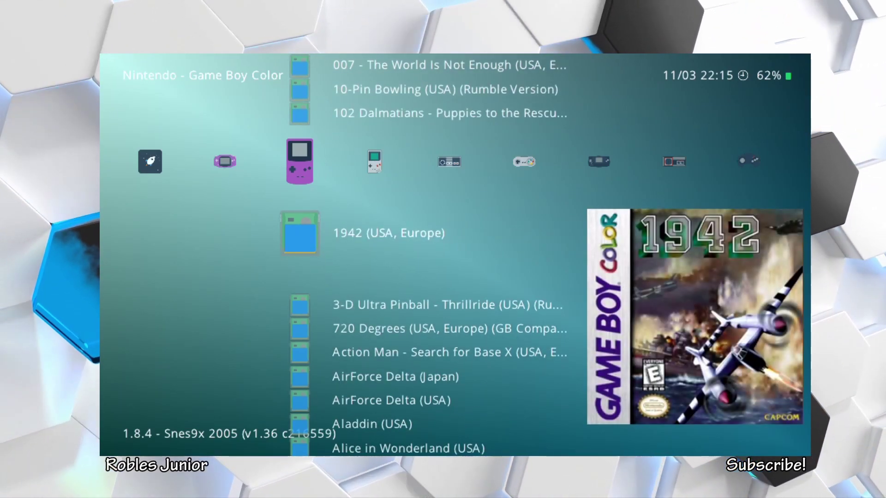
{"action": "key", "text": "Right"}
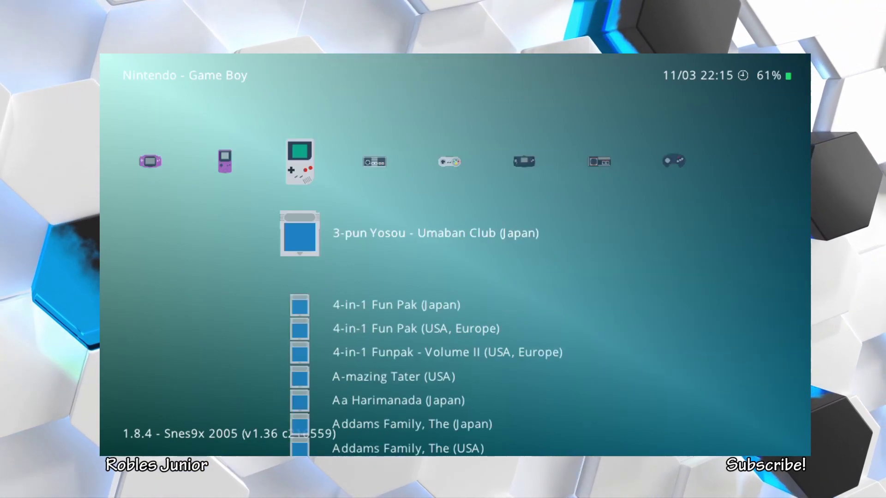
{"action": "key", "text": "Right"}
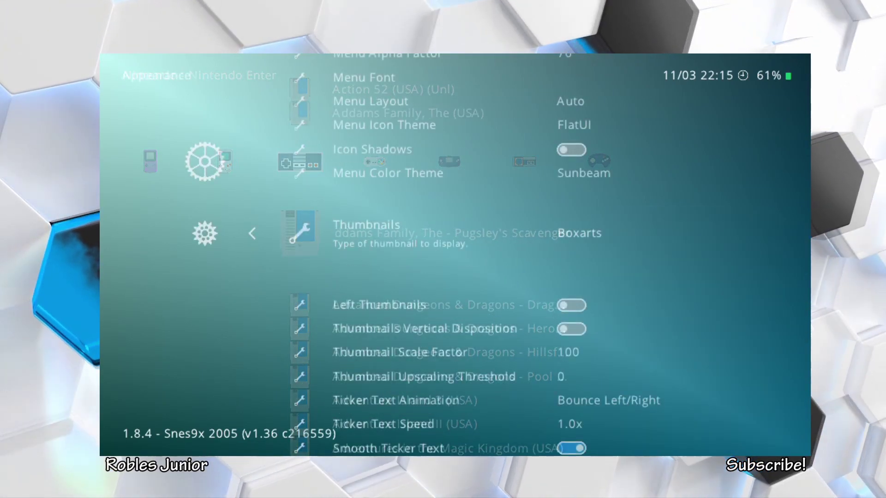
Enable Icon Shadows in the Appearance settings and return to the main Settings list.
{"action": "key", "text": "Up"}
{"action": "key", "text": "Up"}
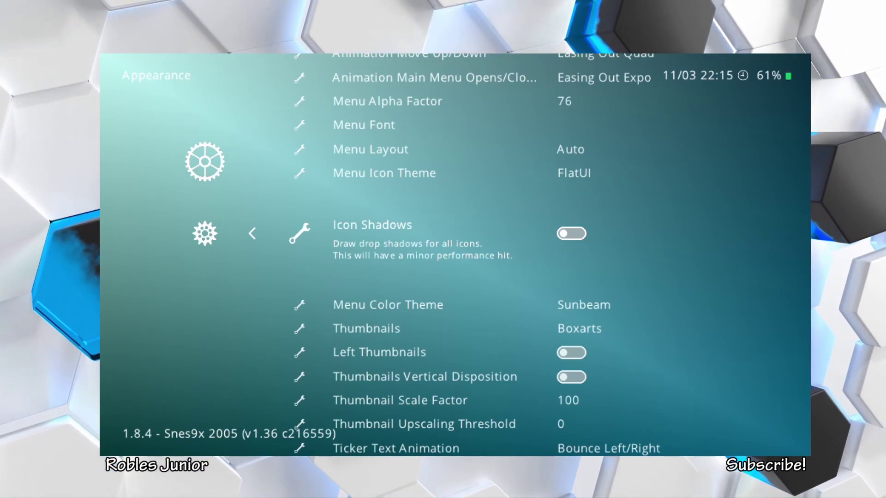
{"action": "key", "text": "Return"}
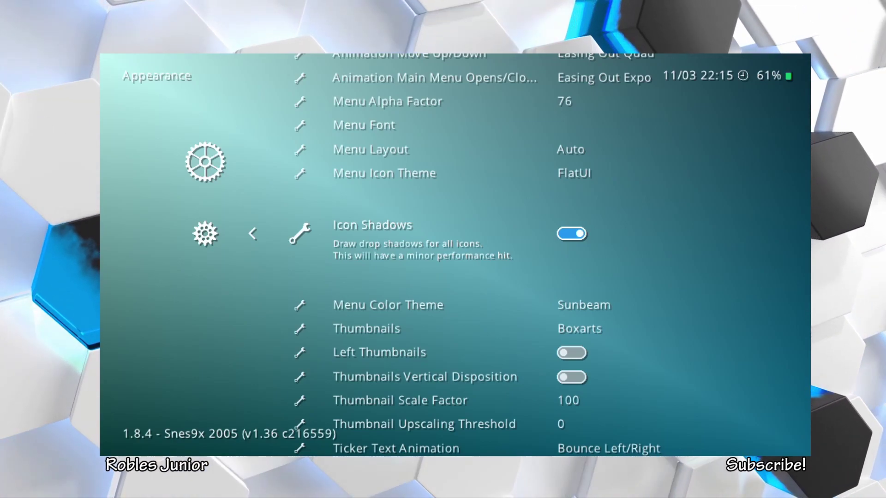
{"action": "key", "text": "BackSpace"}
{"action": "key", "text": "BackSpace"}
Review the icon shadows across the categories from Favorites to the Nintendo Entertainment System playlist.
{"action": "key", "text": "Right"}
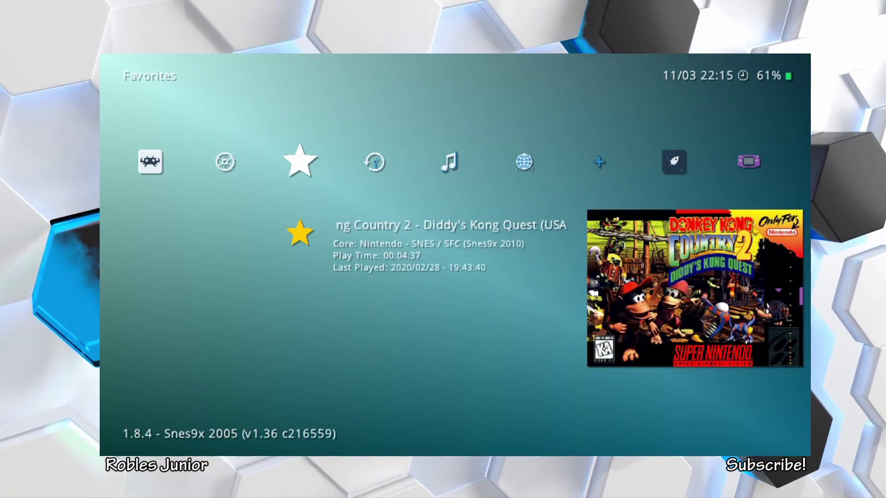
{"action": "key", "text": "Right"}
{"action": "key", "text": "Right"}
{"action": "key", "text": "Right"}
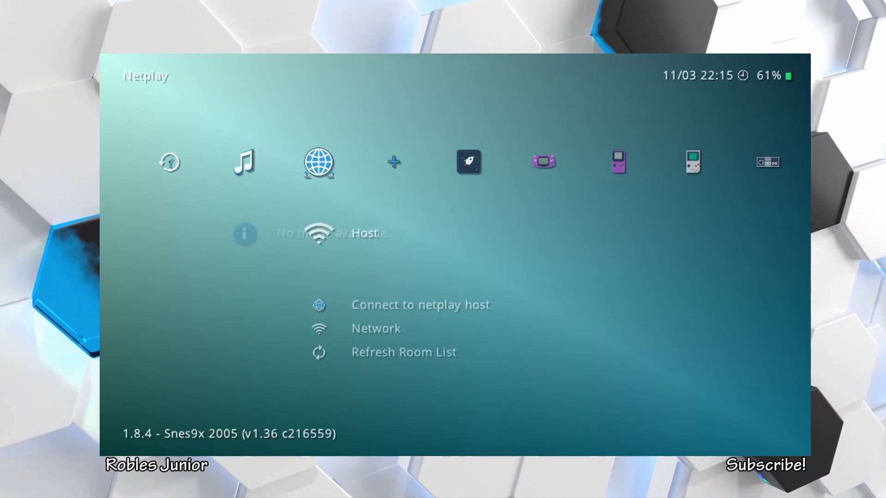
{"action": "key", "text": "Right"}
{"action": "key", "text": "Right"}
{"action": "key", "text": "Right"}
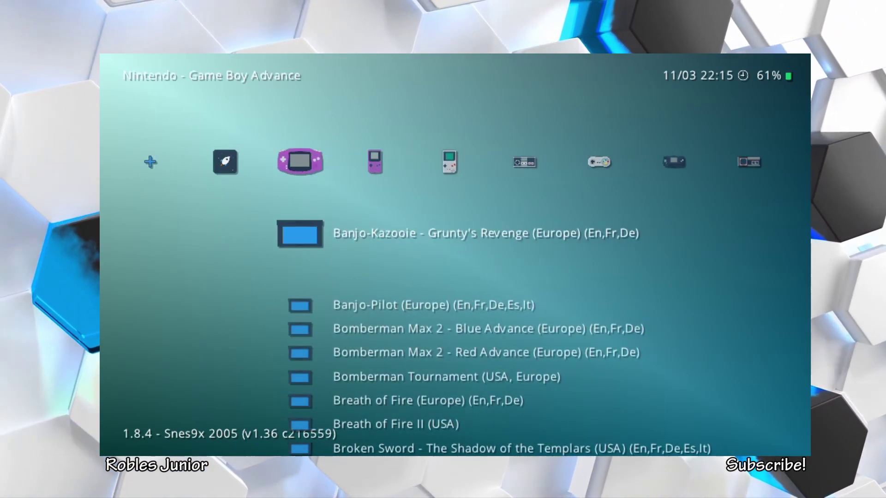
{"action": "key", "text": "Left"}
{"action": "key", "text": "Right"}
{"action": "key", "text": "Right"}
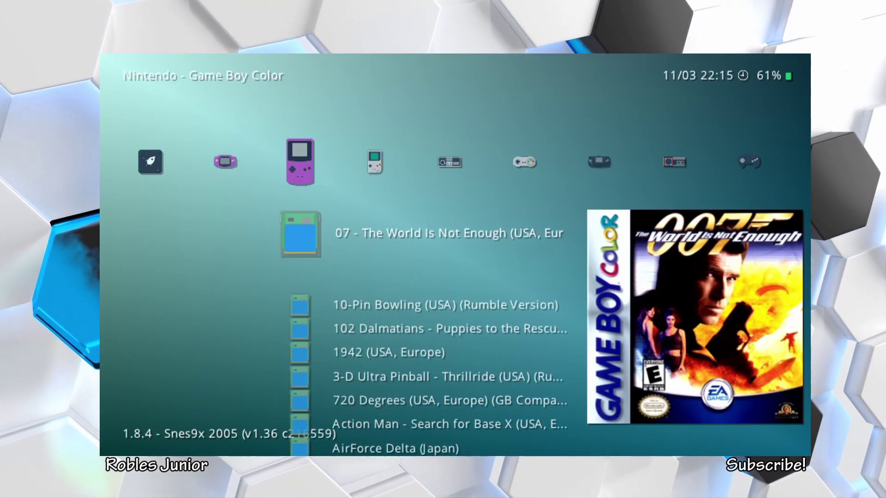
{"action": "key", "text": "Right"}
{"action": "key", "text": "Right"}
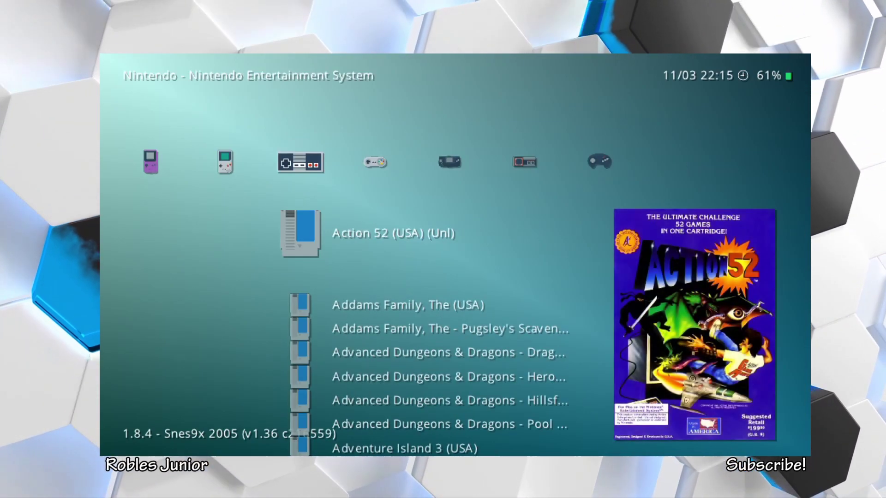
Return from the Nintendo Entertainment System playlist to the main Settings category.
{"action": "key", "text": "Left"}
{"action": "key", "text": "Left"}
{"action": "key", "text": "Left"}
{"action": "key", "text": "Left"}
{"action": "key", "text": "Left"}
{"action": "key", "text": "Left"}
{"action": "key", "text": "Left"}
{"action": "key", "text": "Left"}
{"action": "key", "text": "Left"}
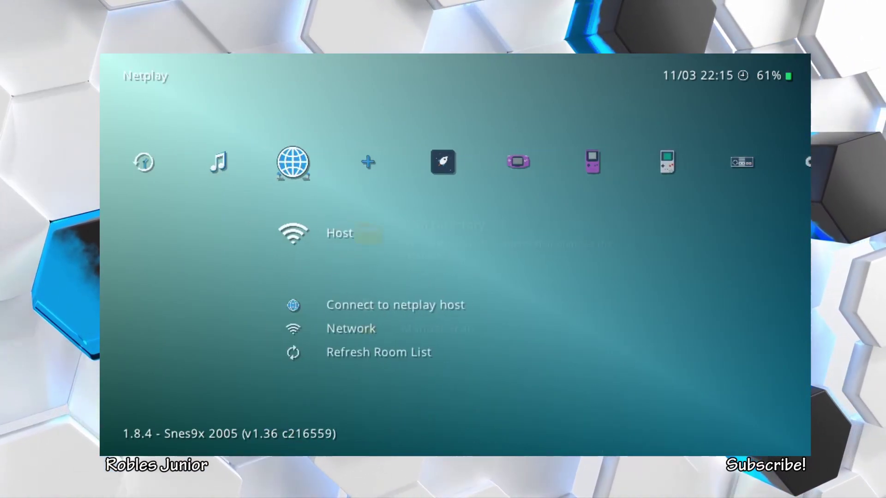
{"action": "key", "text": "Left"}
Open the User Interface settings from the main Settings list.
{"action": "key", "text": "Down"}
{"action": "key", "text": "Down"}
{"action": "key", "text": "Down"}
{"action": "key", "text": "Down"}
{"action": "key", "text": "Down"}
{"action": "key", "text": "Down"}
{"action": "key", "text": "Down"}
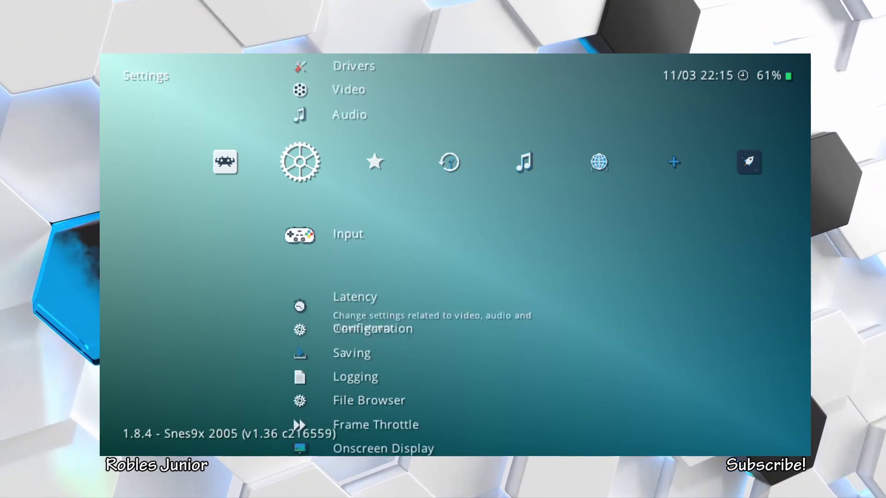
{"action": "key", "text": "Down"}
{"action": "key", "text": "Down"}
{"action": "key", "text": "Down"}
{"action": "key", "text": "Down"}
{"action": "key", "text": "Return"}
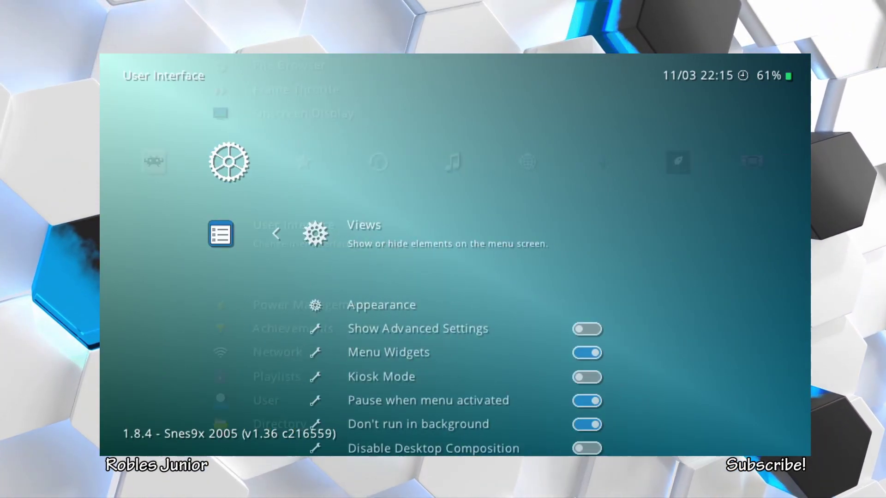
Set the Menu Icon Theme to RetroActive in the Appearance settings and return to the main Settings list.
{"action": "key", "text": "Down"}
{"action": "key", "text": "Return"}
{"action": "key", "text": "Down"}
{"action": "key", "text": "Down"}
{"action": "key", "text": "Down"}
{"action": "key", "text": "Down"}
{"action": "key", "text": "Down"}
{"action": "key", "text": "Down"}
{"action": "key", "text": "Down"}
{"action": "key", "text": "Down"}
{"action": "key", "text": "Down"}
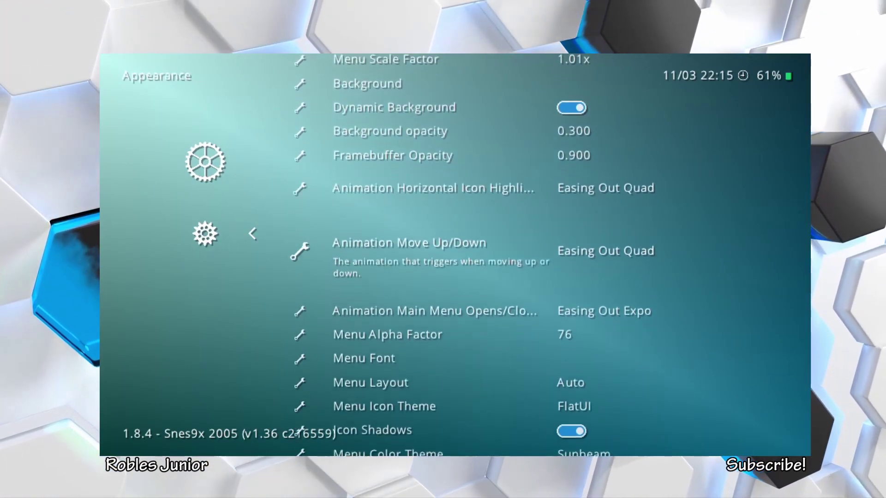
{"action": "key", "text": "Down"}
{"action": "key", "text": "Down"}
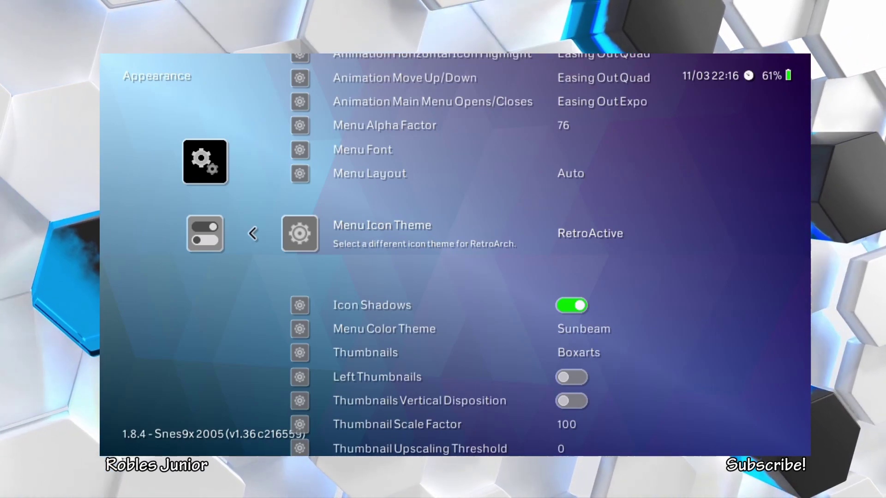
{"action": "key", "text": "BackSpace"}
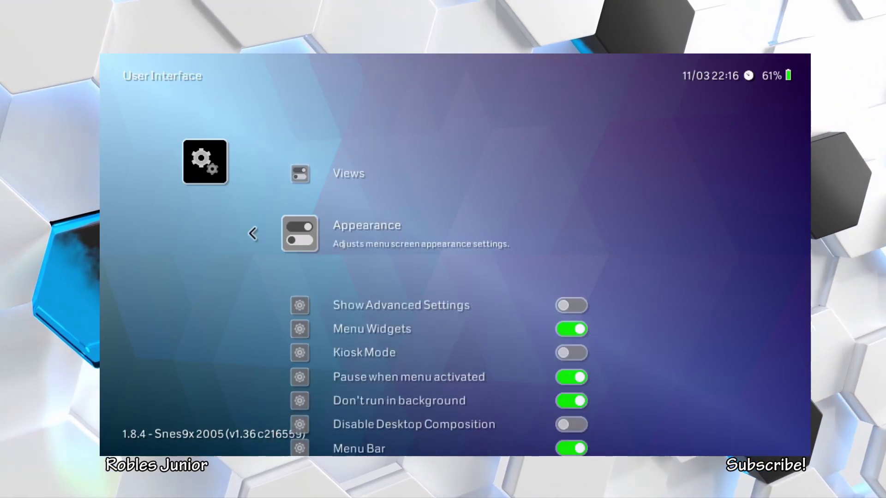
{"action": "key", "text": "BackSpace"}
Review the RetroActive icons of the categories from Favorites to the DOOM playlist.
{"action": "key", "text": "Right"}
{"action": "key", "text": "Right"}
{"action": "key", "text": "Right"}
{"action": "key", "text": "Right"}
{"action": "key", "text": "Right"}
{"action": "key", "text": "Right"}
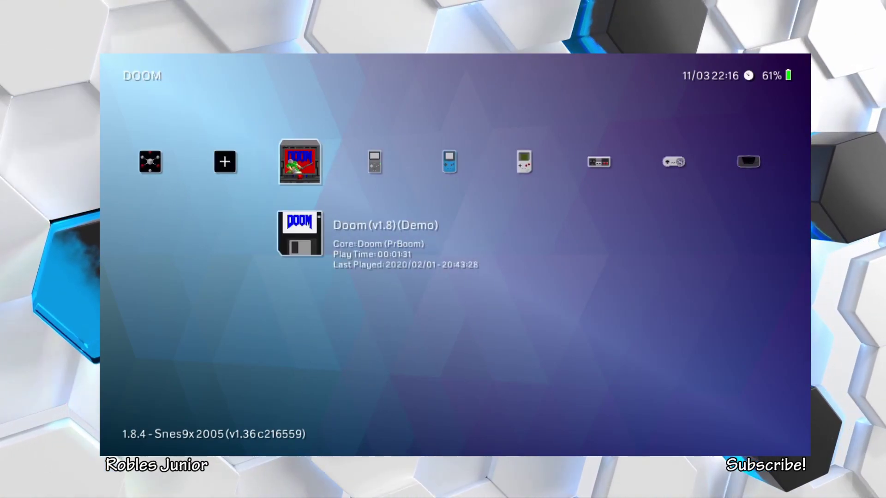
Review the RetroActive icons of the console playlists from Game Boy Advance to Sega - Master System - Mark III.
{"action": "key", "text": "Right"}
{"action": "key", "text": "Right"}
{"action": "key", "text": "Right"}
{"action": "key", "text": "Right"}
{"action": "key", "text": "Right"}
{"action": "key", "text": "Right"}
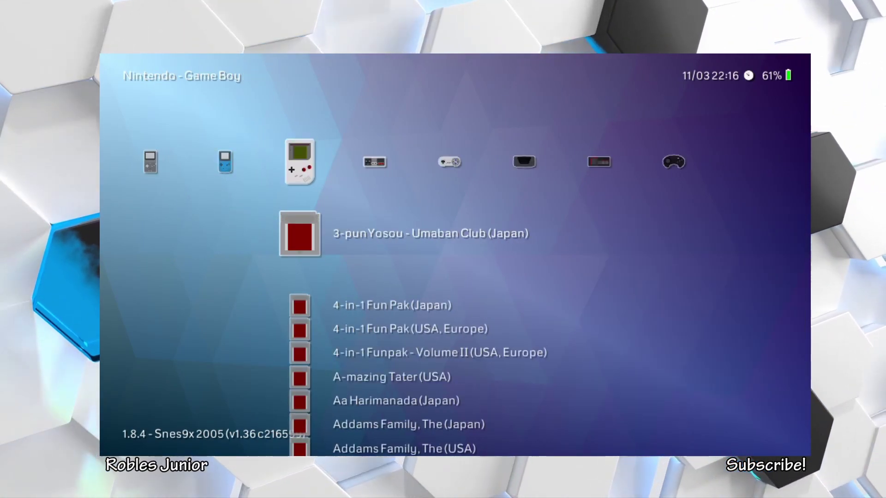
{"action": "key", "text": "Left"}
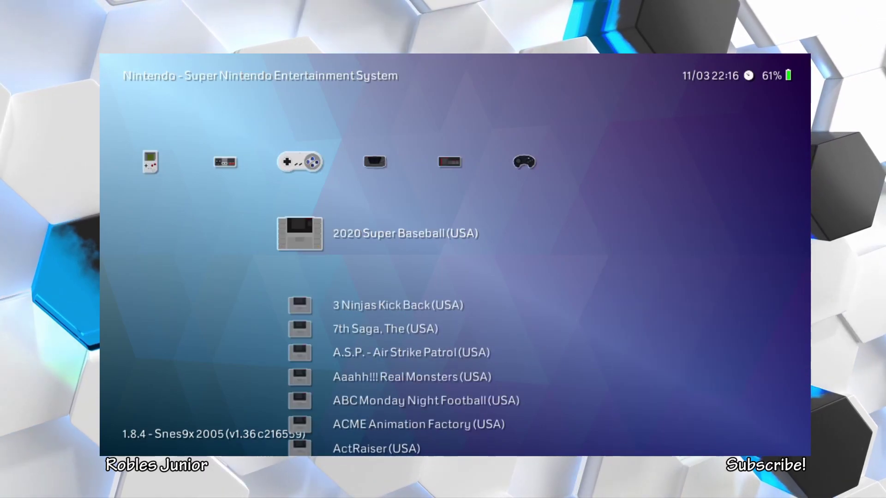
{"action": "key", "text": "Right"}
{"action": "key", "text": "Right"}
{"action": "key", "text": "Right"}
Return from the Sega playlists to the main Settings category.
{"action": "key", "text": "Left"}
{"action": "key", "text": "Left"}
{"action": "key", "text": "Left"}
{"action": "key", "text": "Left"}
{"action": "key", "text": "Left"}
{"action": "key", "text": "Left"}
{"action": "key", "text": "Left"}
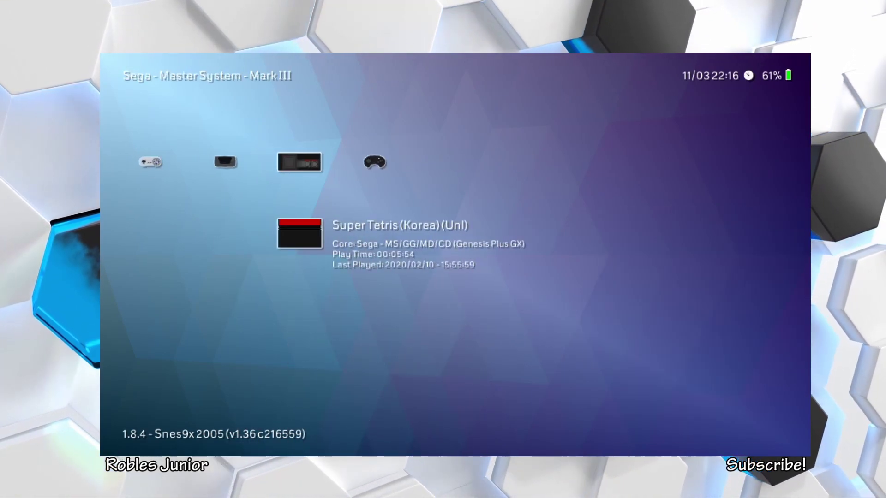
{"action": "key", "text": "Left"}
{"action": "key", "text": "Left"}
{"action": "key", "text": "Left"}
{"action": "key", "text": "Left"}
{"action": "key", "text": "Left"}
{"action": "key", "text": "Left"}
{"action": "key", "text": "Left"}
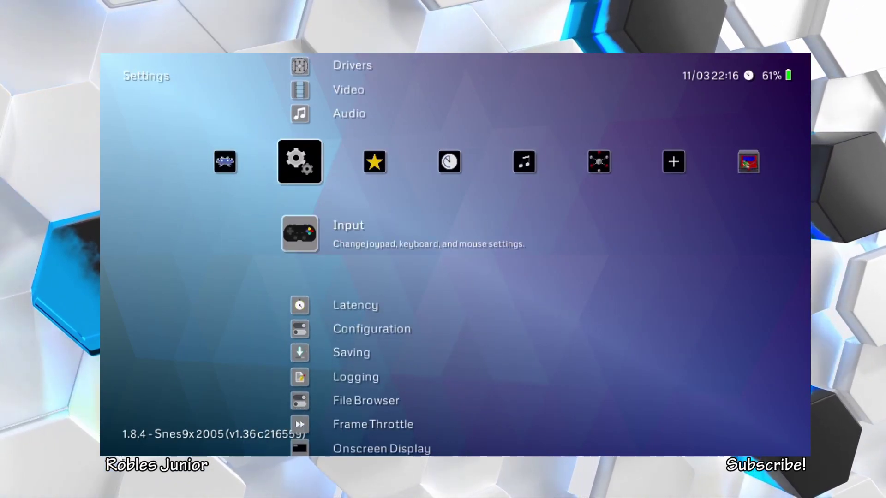
Open the User Interface settings from the main Settings list.
{"action": "key", "text": "Down"}
{"action": "key", "text": "Down"}
{"action": "key", "text": "Down"}
{"action": "key", "text": "Down"}
{"action": "key", "text": "Down"}
{"action": "key", "text": "Down"}
{"action": "key", "text": "Down"}
{"action": "key", "text": "Down"}
{"action": "key", "text": "Return"}
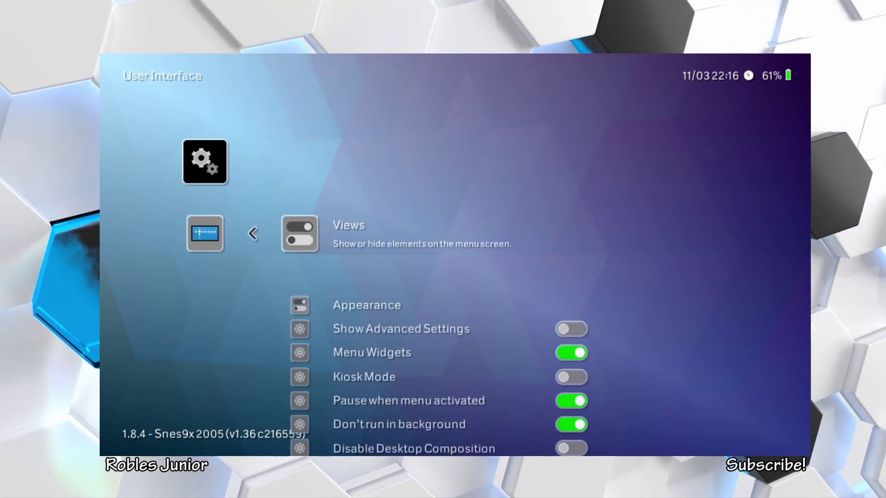
Open the Appearance settings of the User Interface and go to the menu color theme option.
{"action": "key", "text": "Down"}
{"action": "key", "text": "Return"}
{"action": "key", "text": "Down"}
{"action": "key", "text": "Down"}
{"action": "key", "text": "Down"}
{"action": "key", "text": "Down"}
{"action": "key", "text": "Down"}
{"action": "key", "text": "Down"}
{"action": "key", "text": "Down"}
{"action": "key", "text": "Down"}
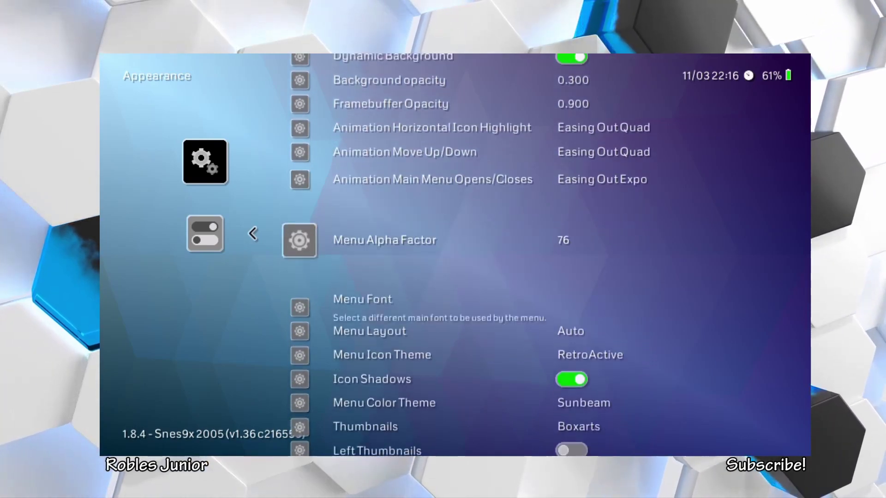
{"action": "key", "text": "Down"}
{"action": "key", "text": "Down"}
{"action": "key", "text": "Down"}
{"action": "key", "text": "Down"}
{"action": "key", "text": "Down"}
Preview the Legacy Red and Midnight Blue menu color themes and go back to Sunbeam.
{"action": "key", "text": "Right"}
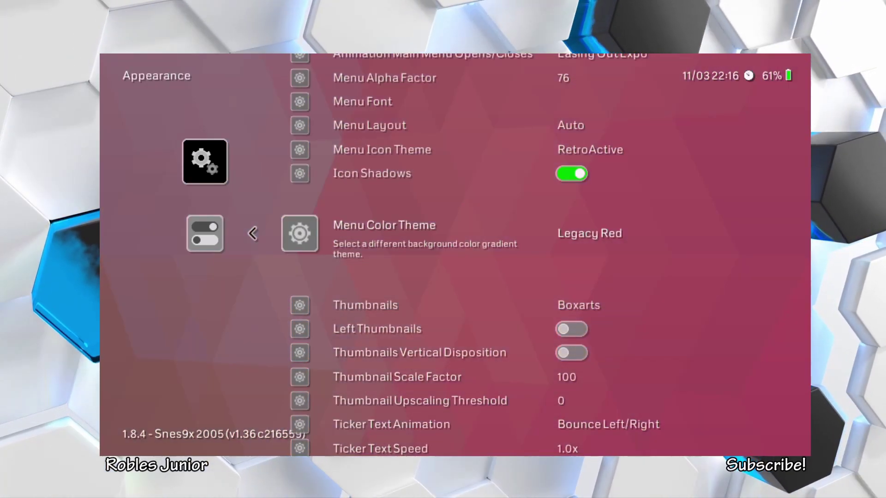
{"action": "key", "text": "Right"}
{"action": "key", "text": "Right"}
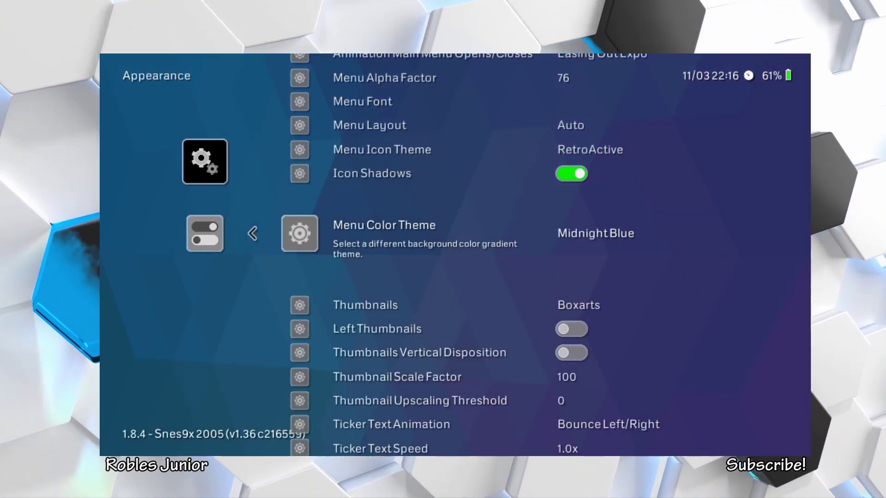
{"action": "key", "text": "Left"}
{"action": "key", "text": "Left"}
{"action": "key", "text": "Left"}
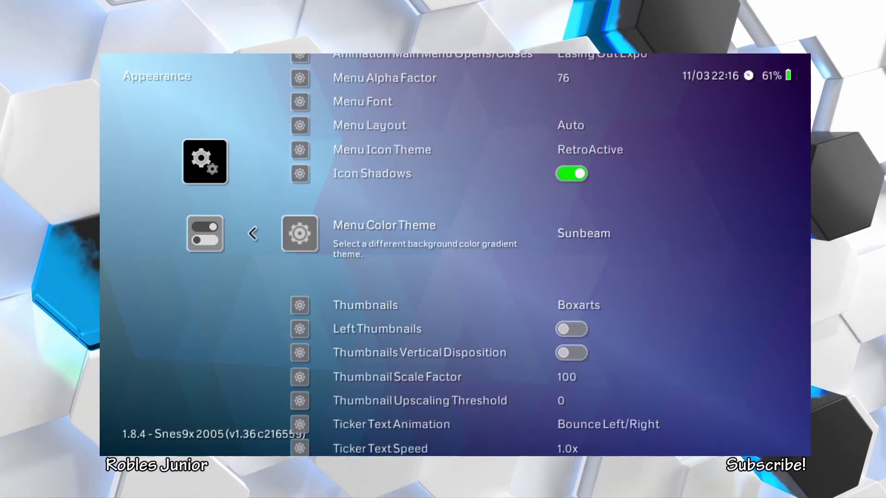
Try the Electric Blue and Volcanic Red menu color themes with the RetroActive icons.
{"action": "key", "text": "Right"}
{"action": "key", "text": "Right"}
{"action": "key", "text": "Right"}
{"action": "key", "text": "Right"}
{"action": "key", "text": "Right"}
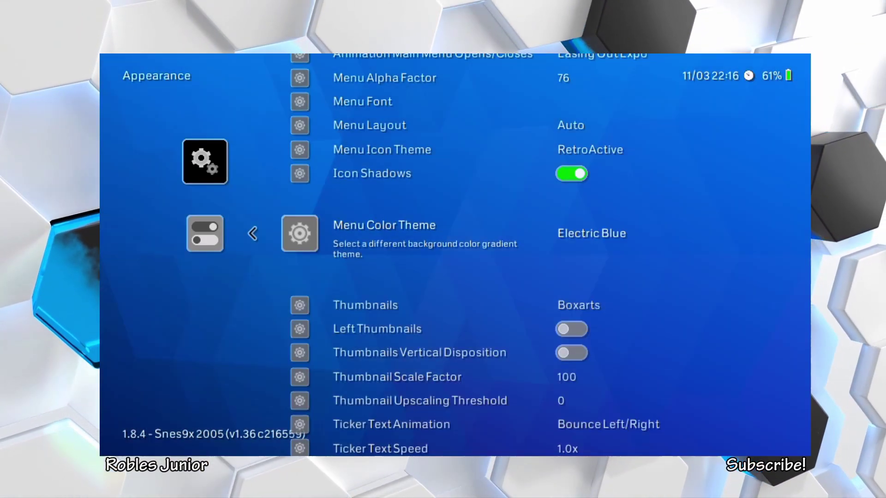
{"action": "key", "text": "Right"}
{"action": "key", "text": "Right"}
{"action": "key", "text": "Right"}
{"action": "key", "text": "Right"}
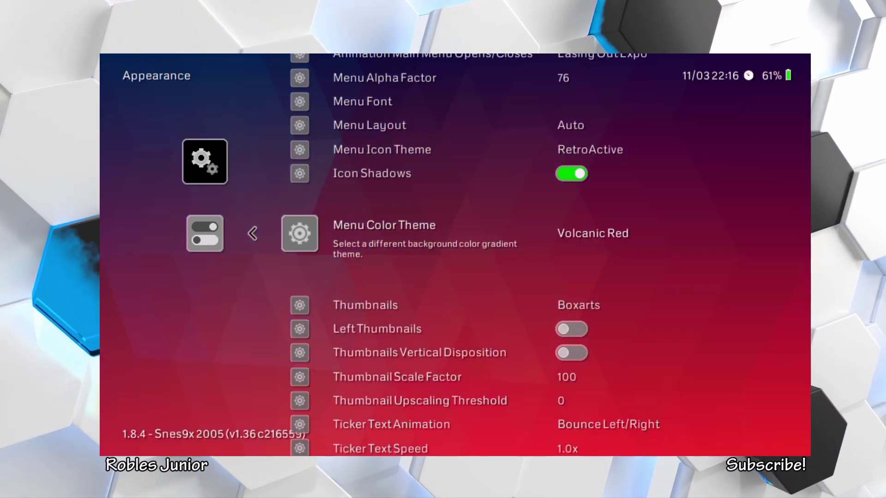
Set the menu icon theme to Pixel with the Dark color theme and leave the Appearance settings.
{"action": "key", "text": "Up"}
{"action": "key", "text": "Up"}
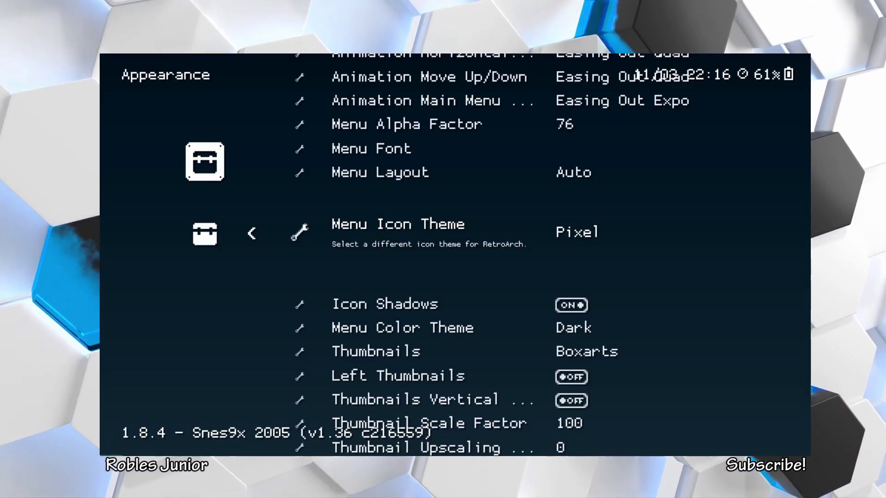
{"action": "key", "text": "BackSpace"}
{"action": "key", "text": "BackSpace"}
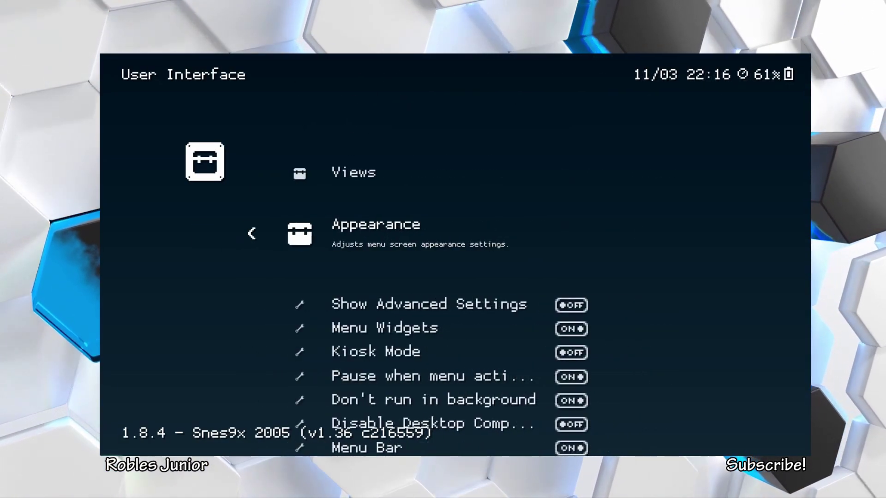
Review the Pixel icons of the categories and playlists from Favorites to Nintendo Entertainment System.
{"action": "key", "text": "Right"}
{"action": "key", "text": "Right"}
{"action": "key", "text": "Right"}
{"action": "key", "text": "Right"}
{"action": "key", "text": "Right"}
{"action": "key", "text": "Right"}
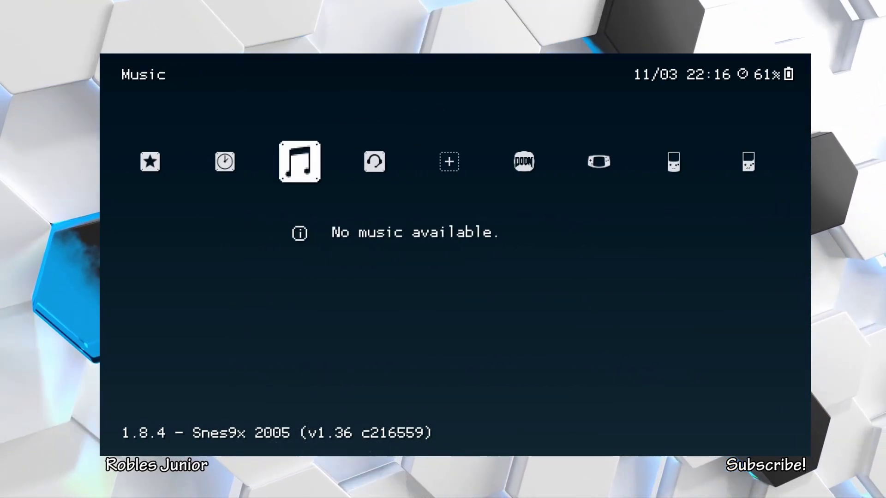
{"action": "key", "text": "Right"}
{"action": "key", "text": "Right"}
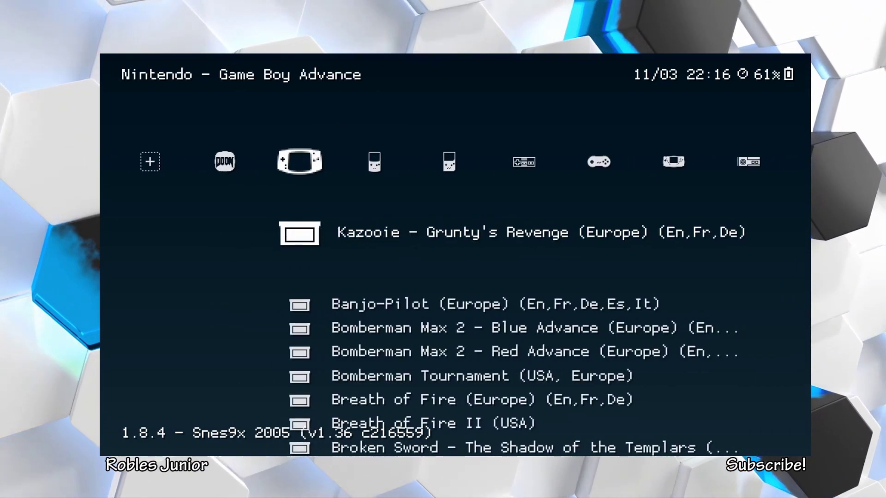
{"action": "key", "text": "Right"}
{"action": "key", "text": "Right"}
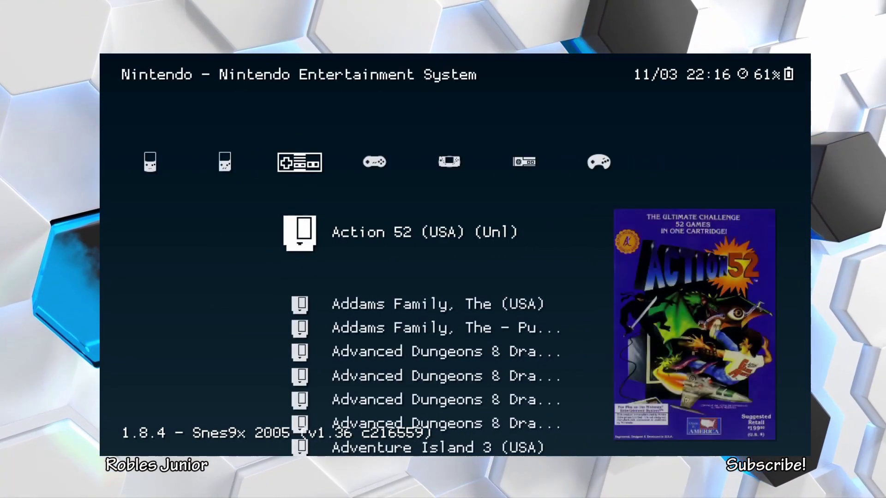
Return from the Nintendo Entertainment System playlist to the main Settings category.
{"action": "key", "text": "Left"}
{"action": "key", "text": "Left"}
{"action": "key", "text": "Left"}
{"action": "key", "text": "Left"}
{"action": "key", "text": "Left"}
{"action": "key", "text": "Left"}
{"action": "key", "text": "Left"}
{"action": "key", "text": "Left"}
{"action": "key", "text": "Left"}
{"action": "key", "text": "Left"}
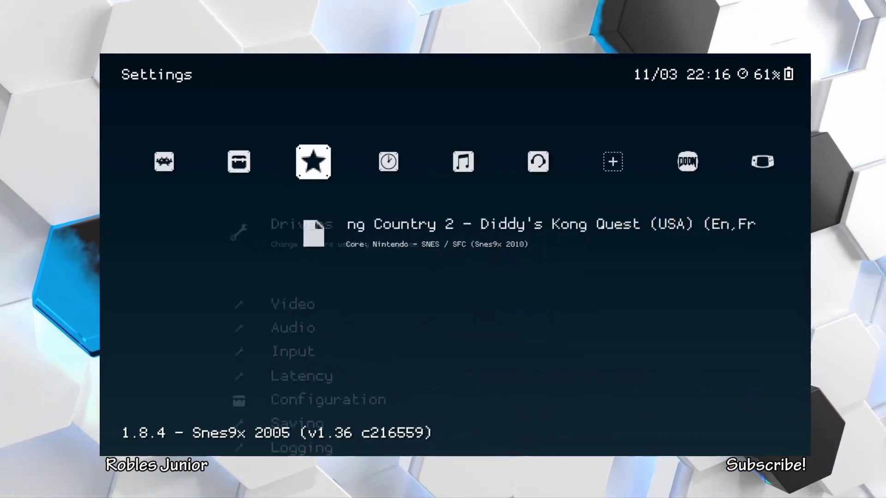
Open the Appearance settings within the User Interface settings.
{"action": "key", "text": "Down"}
{"action": "key", "text": "Down"}
{"action": "key", "text": "Down"}
{"action": "key", "text": "Down"}
{"action": "key", "text": "Down"}
{"action": "key", "text": "Down"}
{"action": "key", "text": "Down"}
{"action": "key", "text": "Down"}
{"action": "key", "text": "Down"}
{"action": "key", "text": "Down"}
{"action": "key", "text": "Down"}
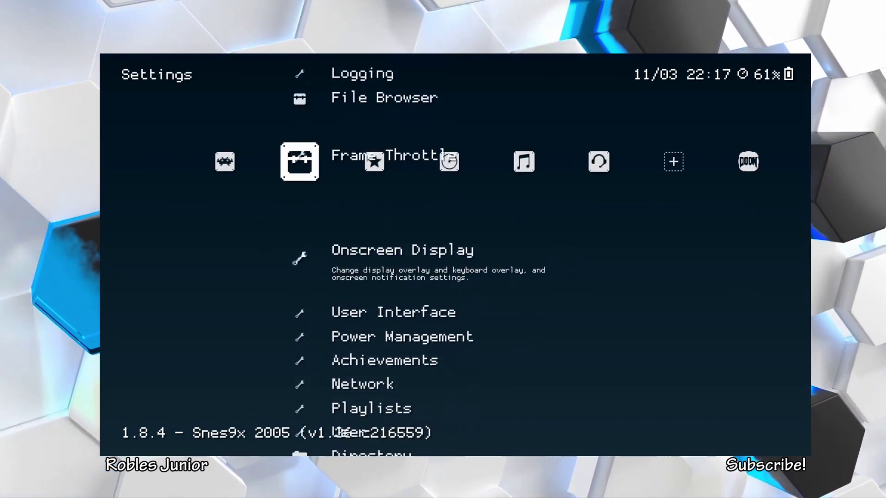
{"action": "key", "text": "Return"}
{"action": "key", "text": "Down"}
{"action": "key", "text": "Return"}
Try the Light menu color theme with the Pixel icons.
{"action": "key", "text": "Down"}
{"action": "key", "text": "Down"}
{"action": "key", "text": "Down"}
{"action": "key", "text": "Down"}
{"action": "key", "text": "Down"}
{"action": "key", "text": "Down"}
{"action": "key", "text": "Down"}
{"action": "key", "text": "Down"}
{"action": "key", "text": "Down"}
{"action": "key", "text": "Down"}
{"action": "key", "text": "Down"}
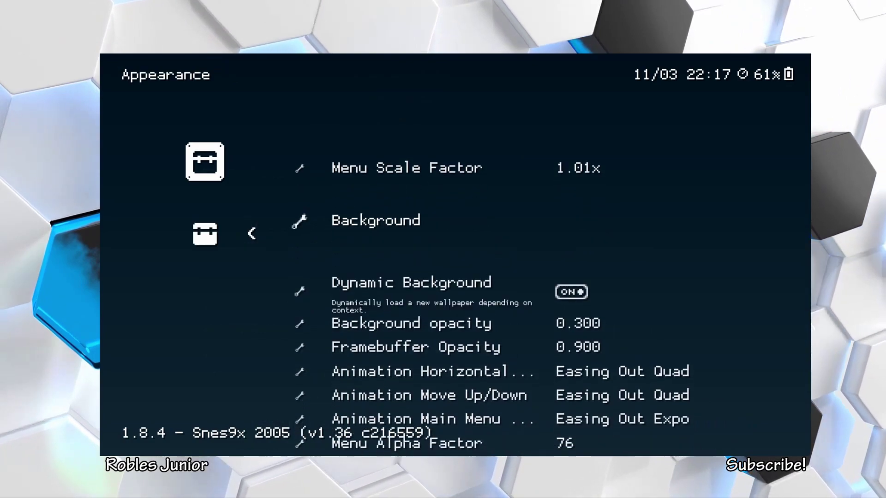
{"action": "key", "text": "Down"}
{"action": "key", "text": "Down"}
{"action": "key", "text": "Down"}
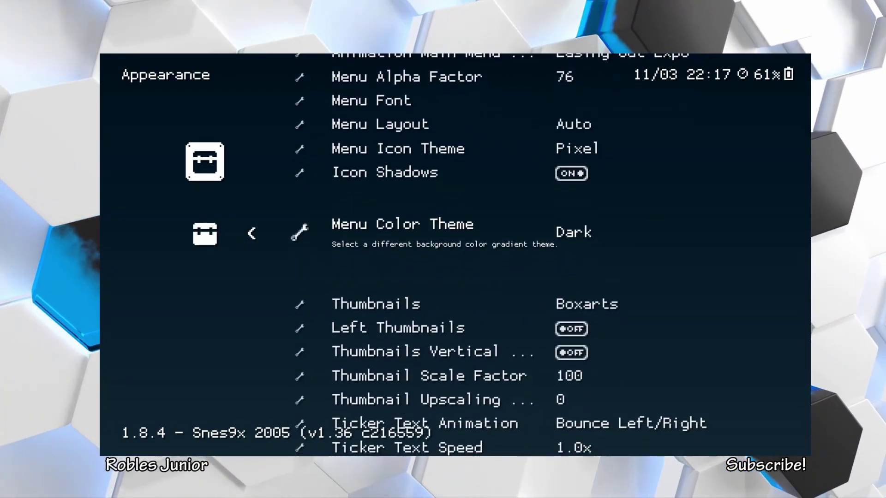
{"action": "key", "text": "Up"}
{"action": "key", "text": "Up"}
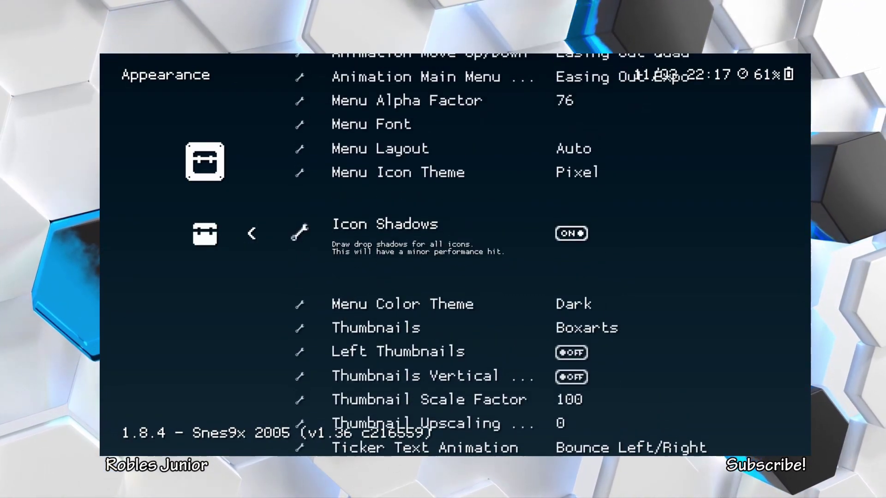
{"action": "key", "text": "Down"}
{"action": "key", "text": "Right"}
{"action": "key", "text": "Right"}
{"action": "key", "text": "Left"}
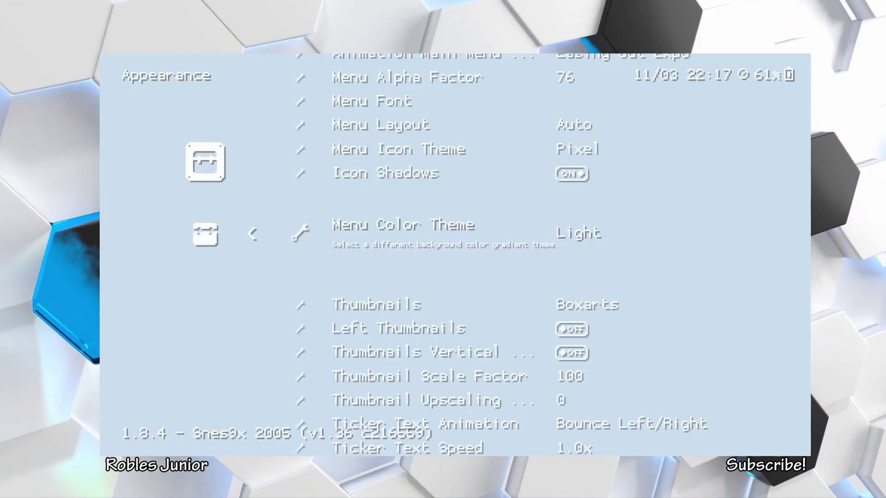
Set the menu color theme to Midnight Blue and the icon theme to NeoActive, and return to the main Settings list.
{"action": "key", "text": "Right"}
{"action": "key", "text": "Right"}
{"action": "key", "text": "Right"}
{"action": "key", "text": "Right"}
{"action": "key", "text": "Right"}
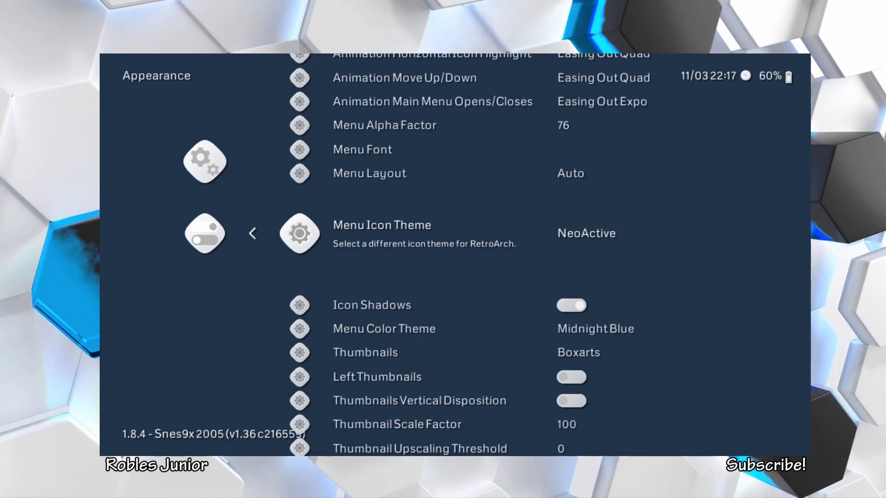
{"action": "key", "text": "BackSpace"}
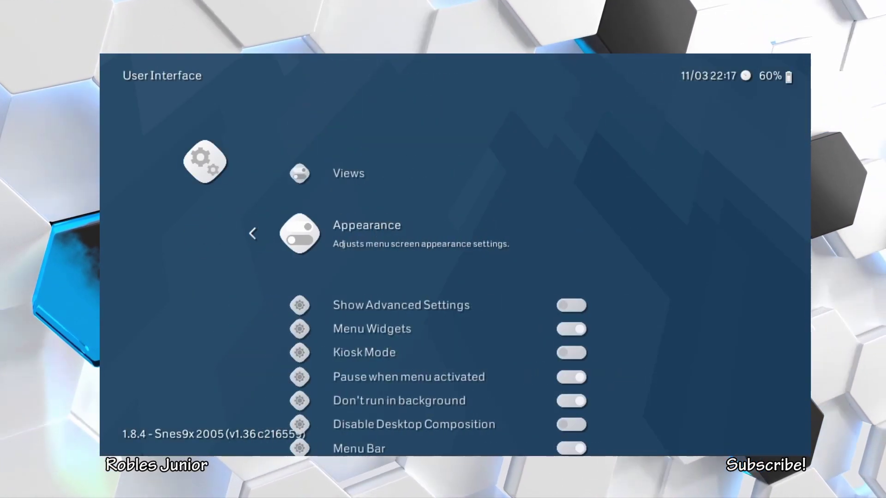
{"action": "key", "text": "BackSpace"}
Review the NeoActive icons of the categories and playlists from Favorites to Nintendo - Game Boy Color.
{"action": "key", "text": "Right"}
{"action": "key", "text": "Right"}
{"action": "key", "text": "Right"}
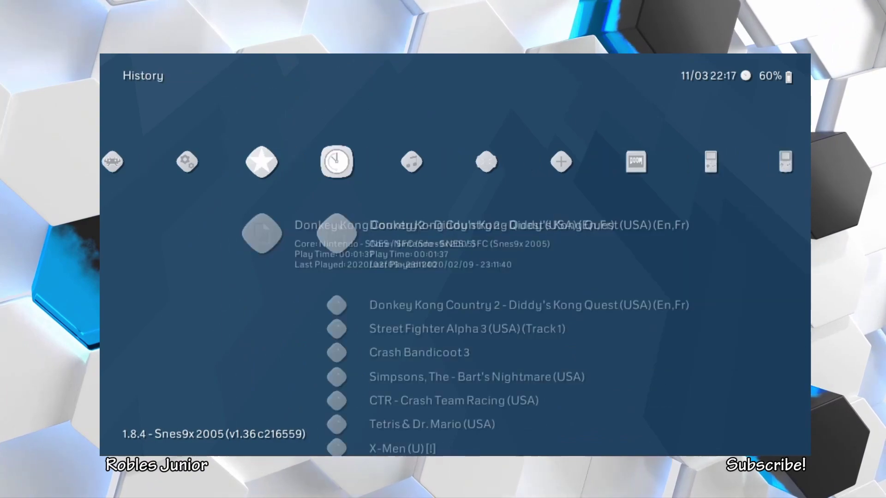
{"action": "key", "text": "Right"}
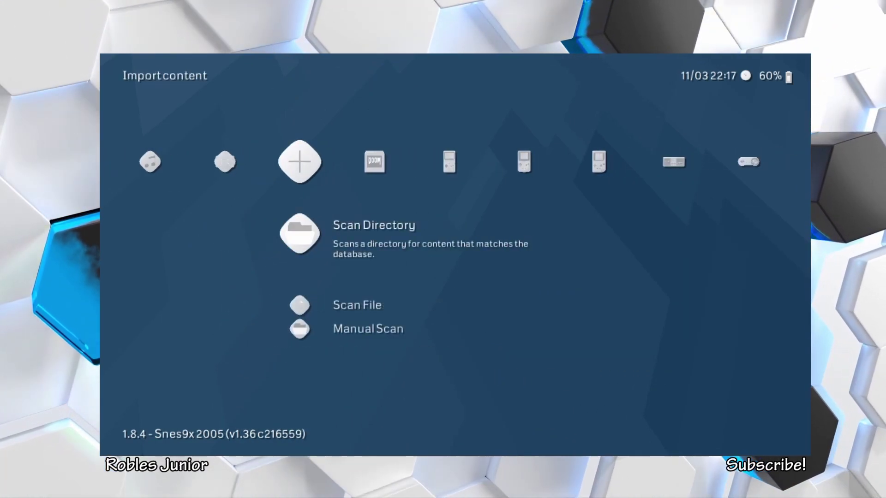
{"action": "key", "text": "Left"}
{"action": "key", "text": "Left"}
{"action": "key", "text": "Right"}
{"action": "key", "text": "Right"}
{"action": "key", "text": "Right"}
{"action": "key", "text": "Right"}
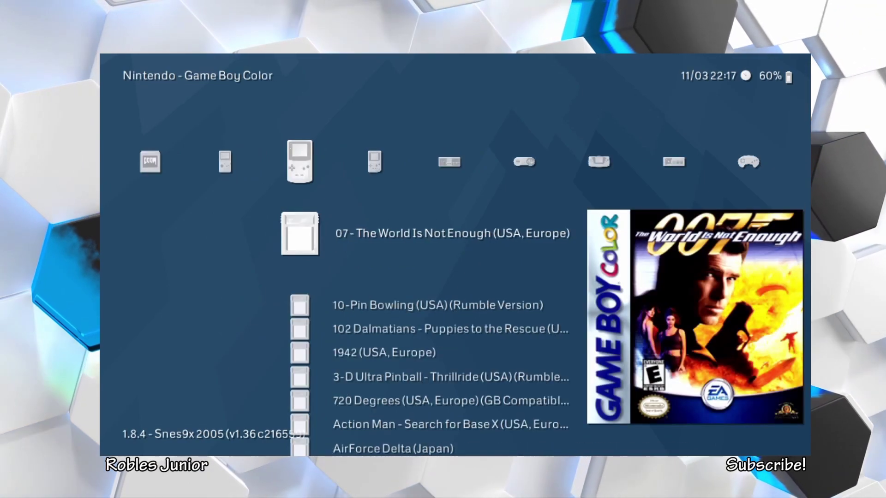
Review the NeoActive icons of the remaining console playlists up to Sega - Mega Drive - Genesis.
{"action": "key", "text": "Right"}
{"action": "key", "text": "Right"}
{"action": "key", "text": "Right"}
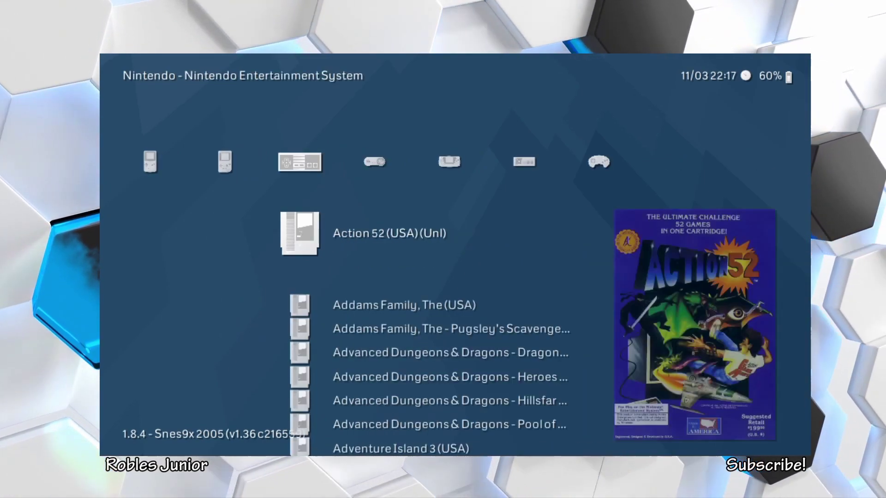
{"action": "key", "text": "Right"}
{"action": "key", "text": "Right"}
{"action": "key", "text": "Right"}
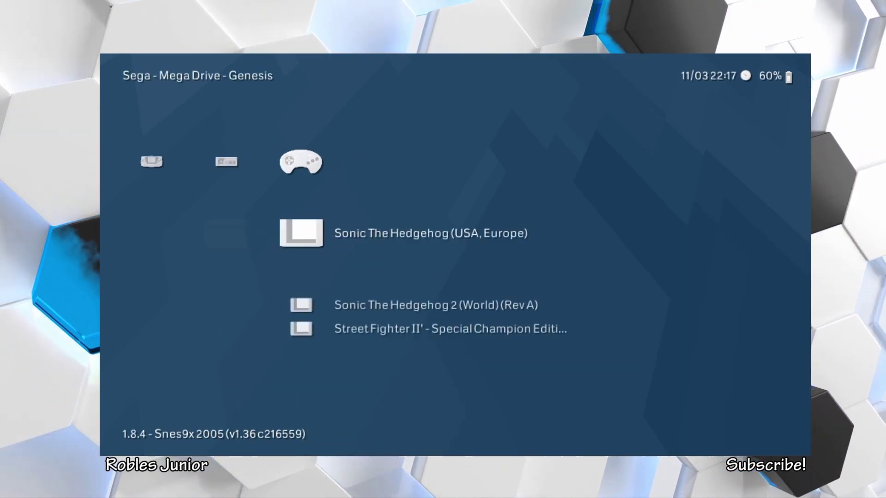
Return from the Sega - Mega Drive - Genesis playlist to the main Settings category.
{"action": "key", "text": "Left"}
{"action": "key", "text": "Left"}
{"action": "key", "text": "Left"}
{"action": "key", "text": "Left"}
{"action": "key", "text": "Left"}
{"action": "key", "text": "Left"}
{"action": "key", "text": "Left"}
{"action": "key", "text": "Left"}
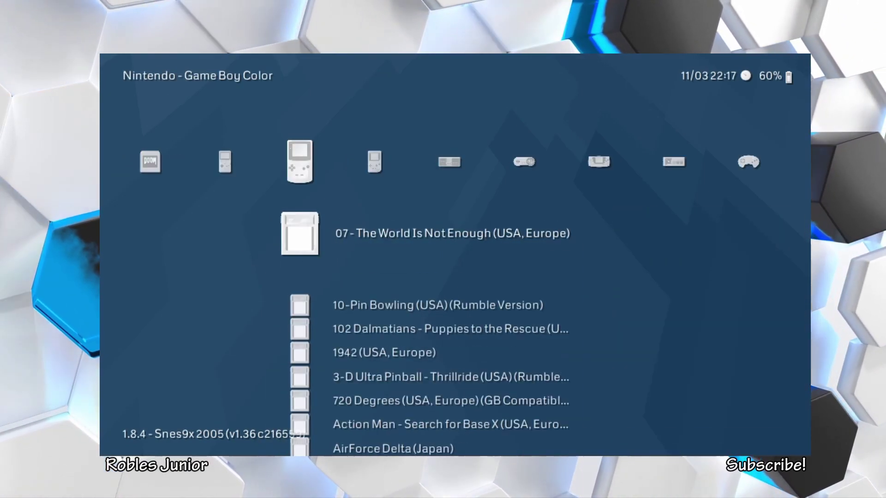
{"action": "key", "text": "Left"}
{"action": "key", "text": "Left"}
{"action": "key", "text": "Left"}
{"action": "key", "text": "Left"}
{"action": "key", "text": "Left"}
{"action": "key", "text": "Left"}
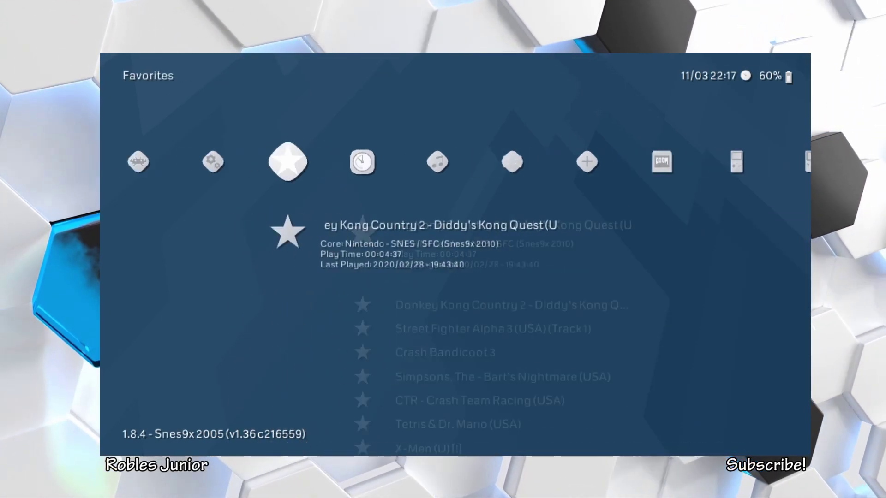
Go into the User Interface settings and open Appearance again.
{"action": "key", "text": "Down"}
{"action": "key", "text": "Down"}
{"action": "key", "text": "Down"}
{"action": "key", "text": "Down"}
{"action": "key", "text": "Down"}
{"action": "key", "text": "Down"}
{"action": "key", "text": "Down"}
{"action": "key", "text": "Down"}
{"action": "key", "text": "Down"}
{"action": "key", "text": "Down"}
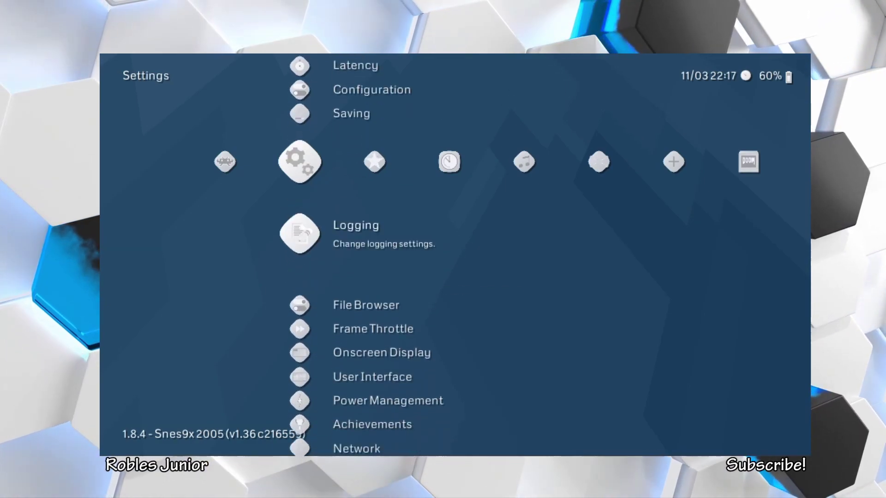
{"action": "key", "text": "Down"}
{"action": "key", "text": "Return"}
{"action": "key", "text": "Down"}
{"action": "key", "text": "Down"}
{"action": "key", "text": "Up"}
{"action": "key", "text": "Return"}
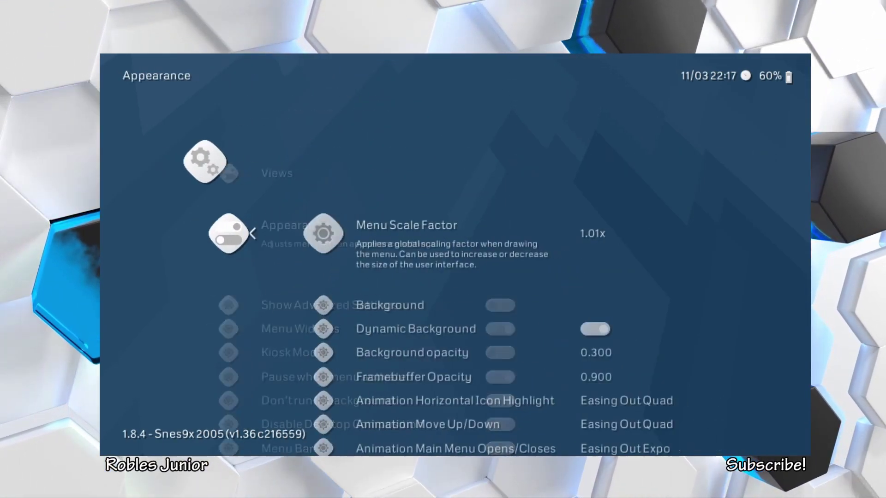
Set the menu icon theme to Systematic.
{"action": "key", "text": "Down"}
{"action": "key", "text": "Down"}
{"action": "key", "text": "Down"}
{"action": "key", "text": "Down"}
{"action": "key", "text": "Down"}
{"action": "key", "text": "Down"}
{"action": "key", "text": "Down"}
{"action": "key", "text": "Down"}
{"action": "key", "text": "Down"}
{"action": "key", "text": "Down"}
{"action": "key", "text": "Down"}
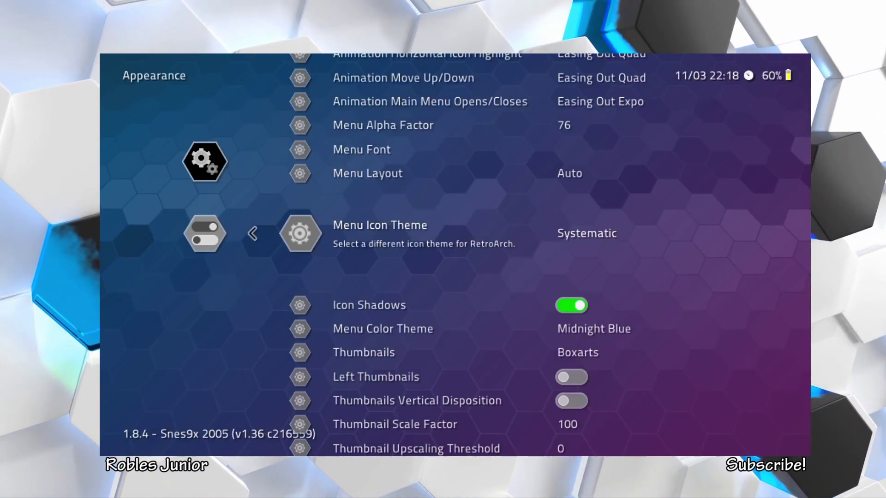
Cycle the menu color theme through Electric Blue, Apple Green, Volcanic Red, Light and Morning Blue, ending on Sunbeam.
{"action": "key", "text": "Down"}
{"action": "key", "text": "Down"}
{"action": "key", "text": "Right"}
{"action": "key", "text": "Left"}
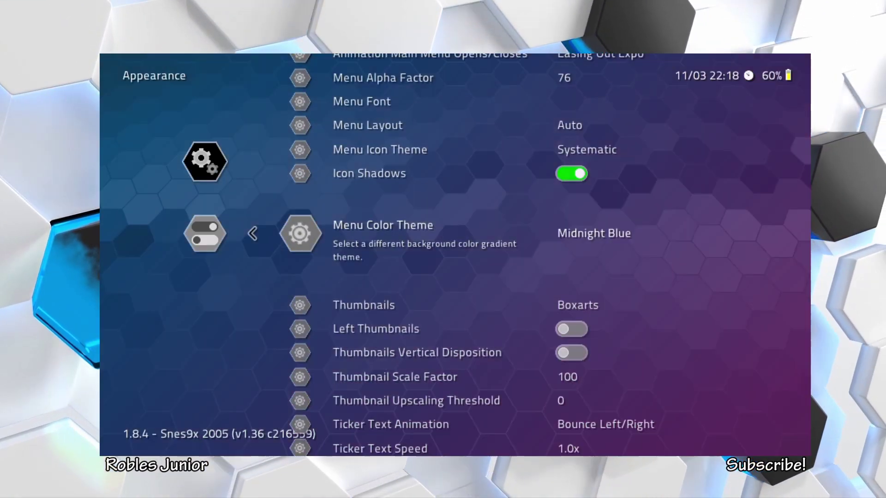
{"action": "key", "text": "Right"}
{"action": "key", "text": "Right"}
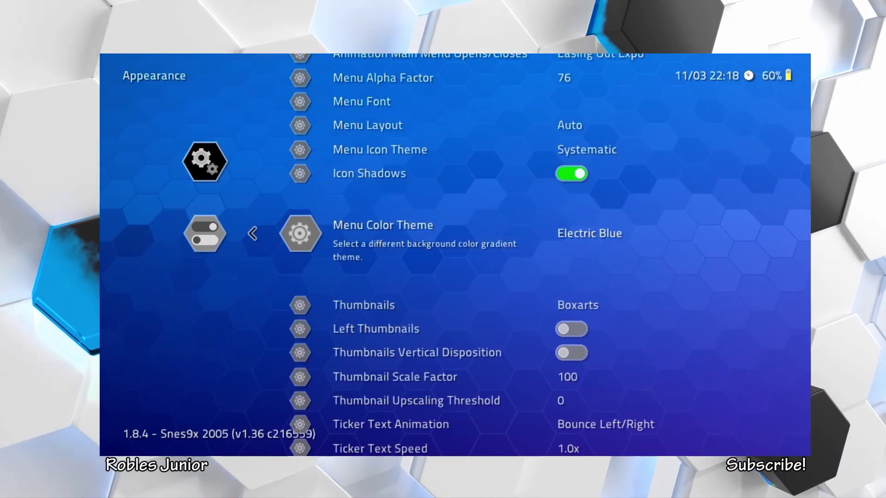
{"action": "key", "text": "Right"}
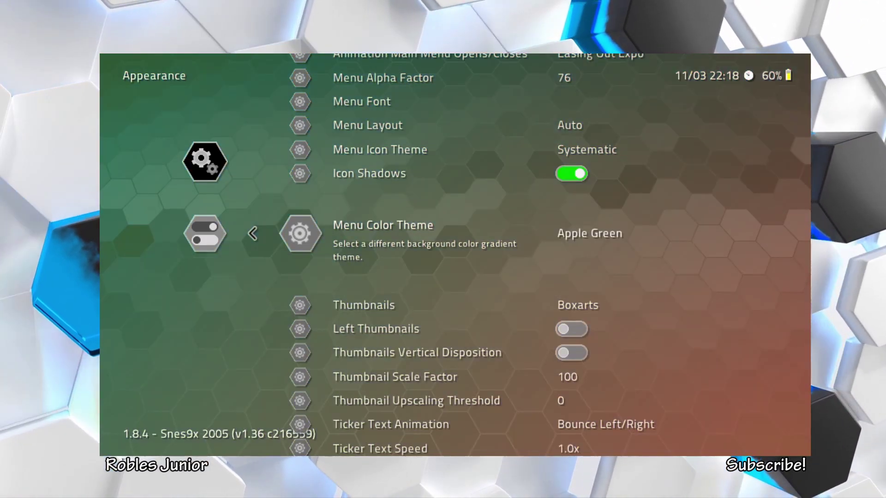
{"action": "key", "text": "Right"}
{"action": "key", "text": "Right"}
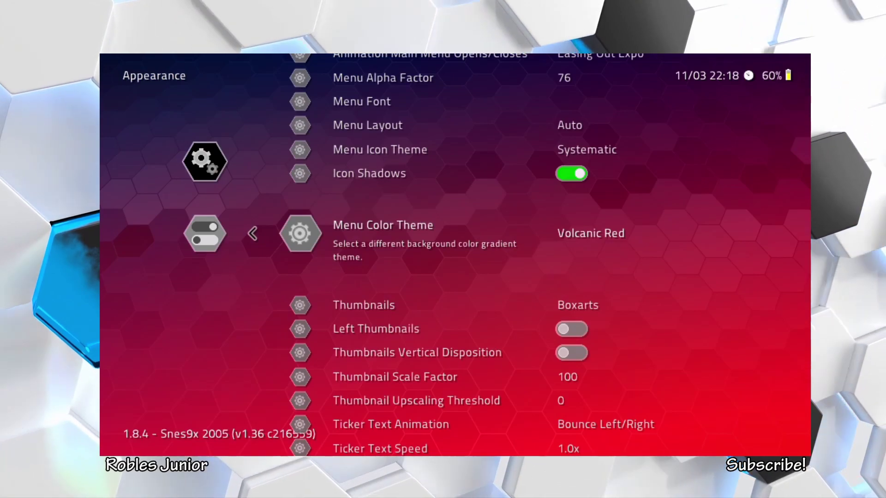
{"action": "key", "text": "Right"}
{"action": "key", "text": "Right"}
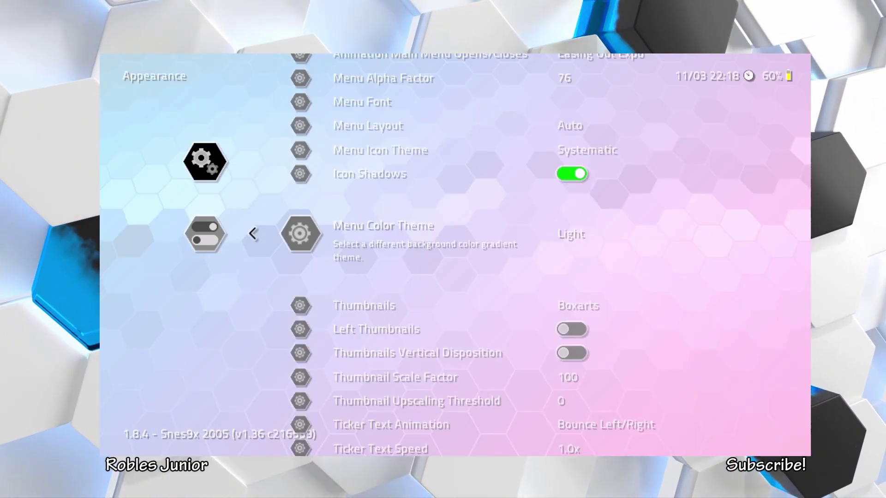
{"action": "key", "text": "Right"}
{"action": "key", "text": "Right"}
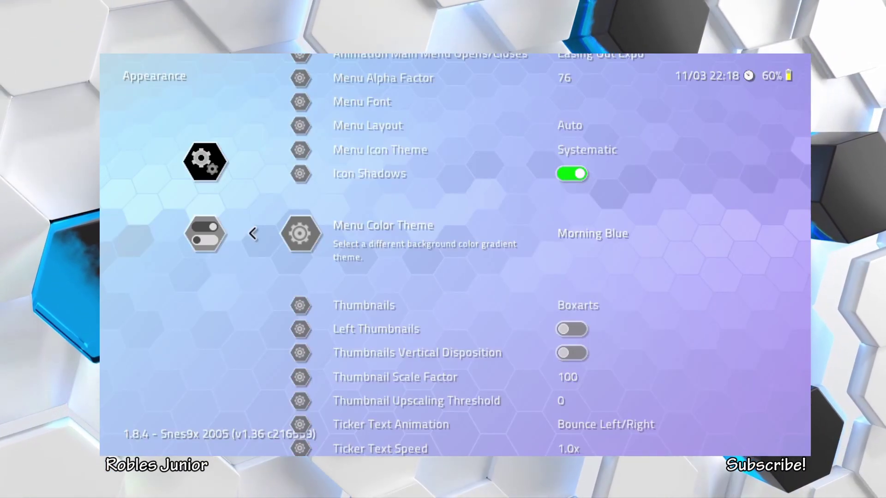
{"action": "key", "text": "Right"}
Leave the appearance settings and browse the Systematic category icons up to the DOOM playlist.
{"action": "key", "text": "BackSpace"}
{"action": "key", "text": "BackSpace"}
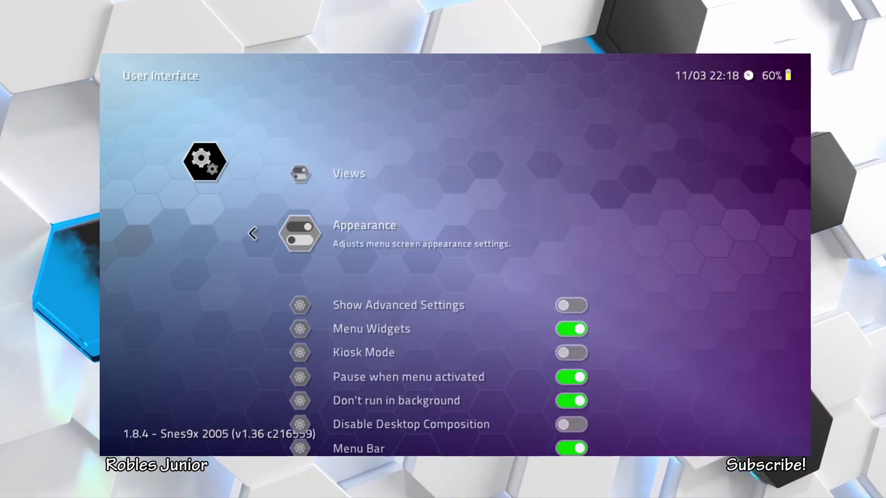
{"action": "key", "text": "Right"}
{"action": "key", "text": "Right"}
{"action": "key", "text": "Right"}
{"action": "key", "text": "Right"}
{"action": "key", "text": "Right"}
{"action": "key", "text": "Right"}
{"action": "key", "text": "Right"}
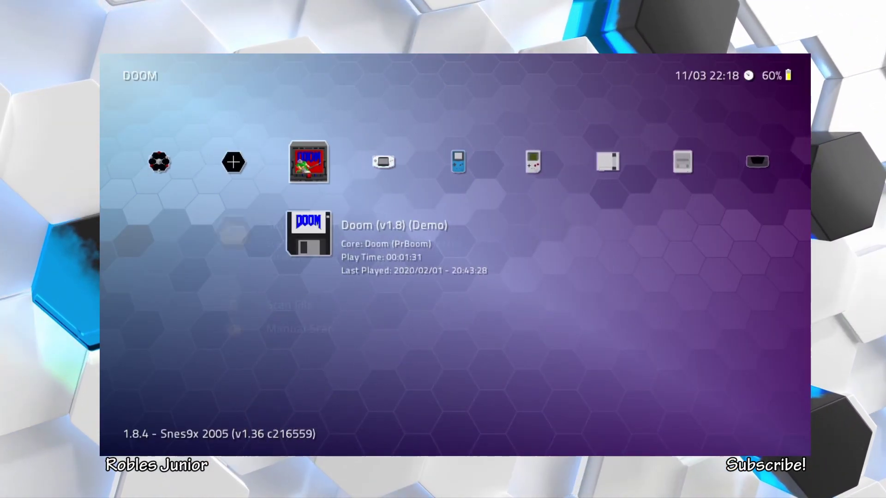
Review the Systematic icons of the Nintendo handheld playlists, including the entries of Game Boy Color.
{"action": "key", "text": "Right"}
{"action": "key", "text": "Right"}
{"action": "key", "text": "Right"}
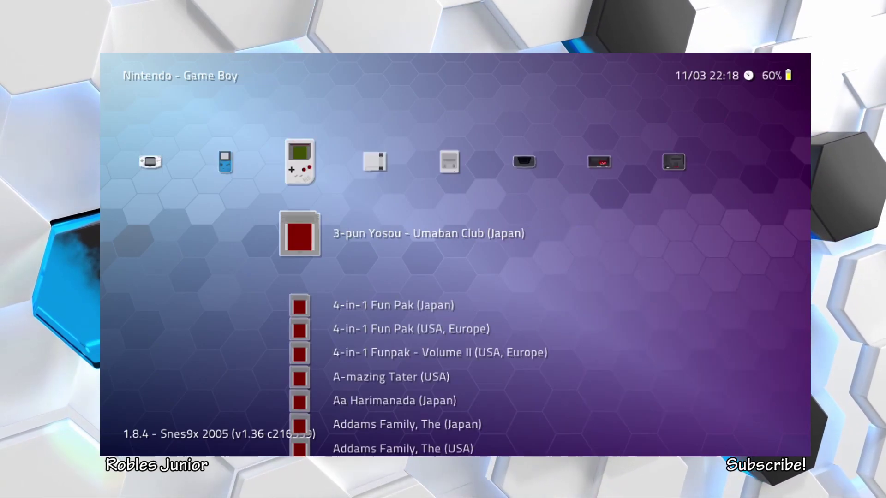
{"action": "key", "text": "Left"}
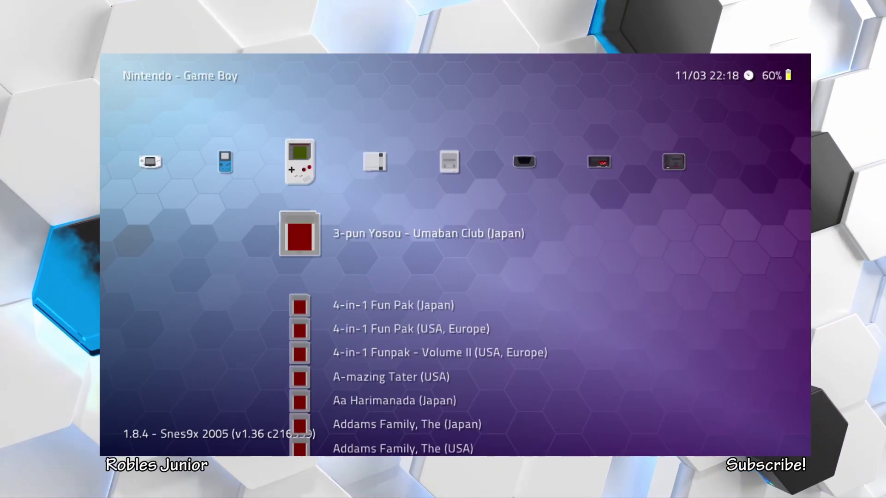
{"action": "key", "text": "Left"}
{"action": "key", "text": "Down"}
{"action": "key", "text": "Down"}
{"action": "key", "text": "Down"}
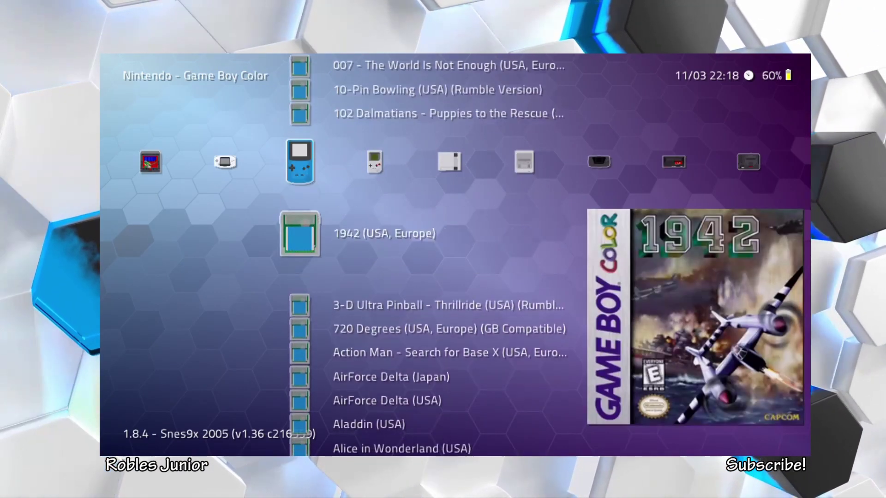
{"action": "key", "text": "Up"}
{"action": "key", "text": "Up"}
Examine the Systematic cartridge icons in the Game Boy and Nintendo Entertainment System playlists.
{"action": "key", "text": "Right"}
{"action": "key", "text": "Down"}
{"action": "key", "text": "Down"}
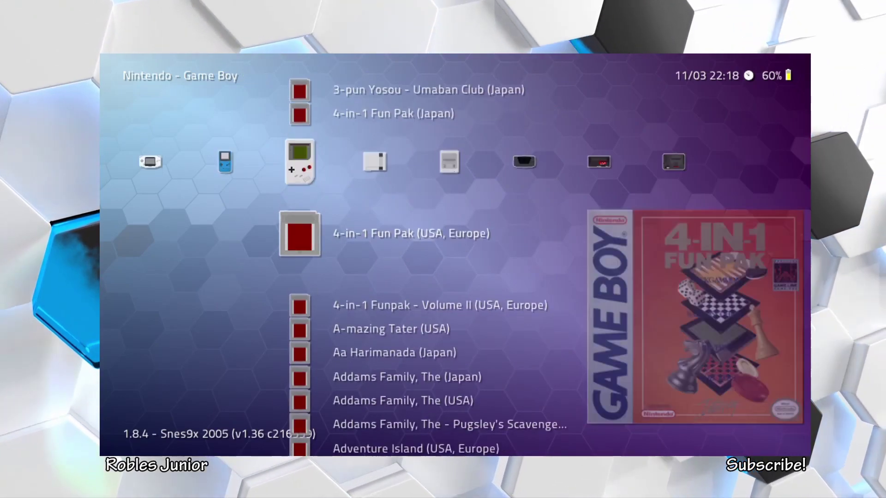
{"action": "key", "text": "Down"}
{"action": "key", "text": "Right"}
{"action": "key", "text": "Down"}
{"action": "key", "text": "Down"}
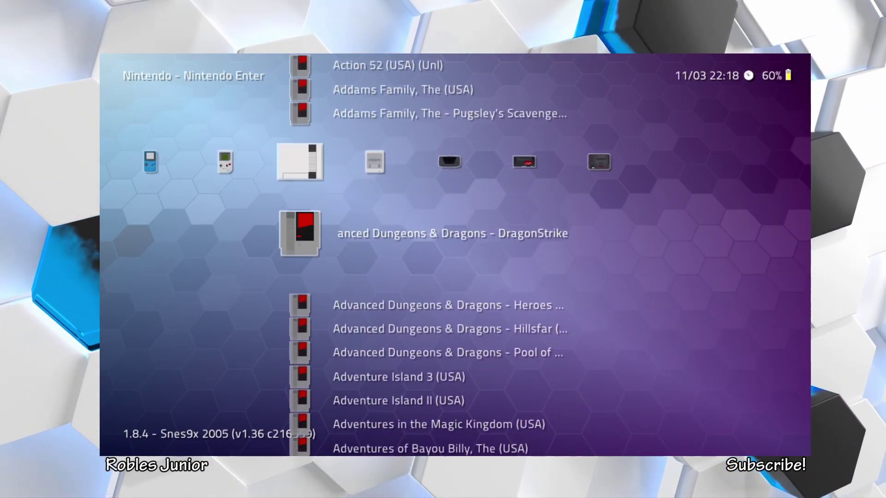
Review the Systematic icons of the remaining playlists from Super Nintendo through Game Gear to Sega - Mega Drive - Genesis.
{"action": "key", "text": "Right"}
{"action": "key", "text": "Down"}
{"action": "key", "text": "Down"}
{"action": "key", "text": "Right"}
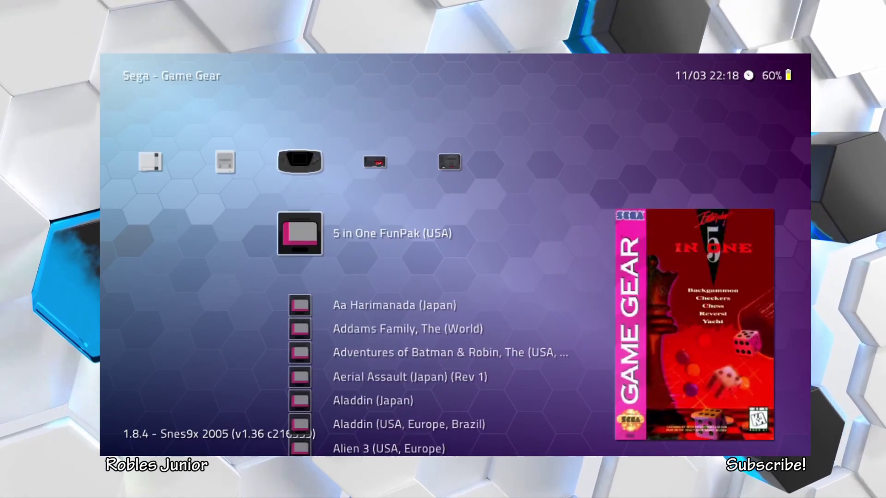
{"action": "key", "text": "Down"}
{"action": "key", "text": "Right"}
{"action": "key", "text": "Right"}
Return to the main Settings category and open Appearance within the User Interface settings.
{"action": "key", "text": "Right"}
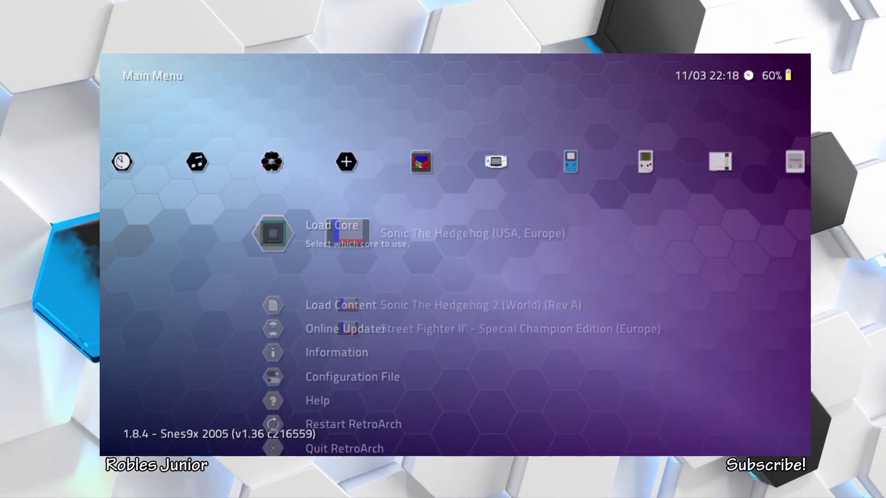
{"action": "key", "text": "Right"}
{"action": "key", "text": "Down"}
{"action": "key", "text": "Down"}
{"action": "key", "text": "Down"}
{"action": "key", "text": "Down"}
{"action": "key", "text": "Down"}
{"action": "key", "text": "Down"}
{"action": "key", "text": "Down"}
{"action": "key", "text": "Down"}
{"action": "key", "text": "Down"}
{"action": "key", "text": "Down"}
{"action": "key", "text": "Down"}
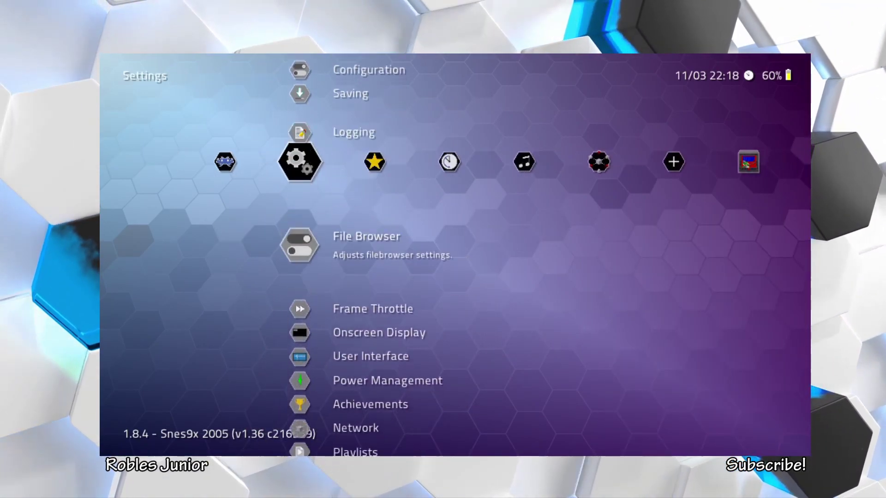
{"action": "key", "text": "Return"}
{"action": "key", "text": "Down"}
{"action": "key", "text": "Return"}
Set the menu icon theme to Dot-Art.
{"action": "key", "text": "Down"}
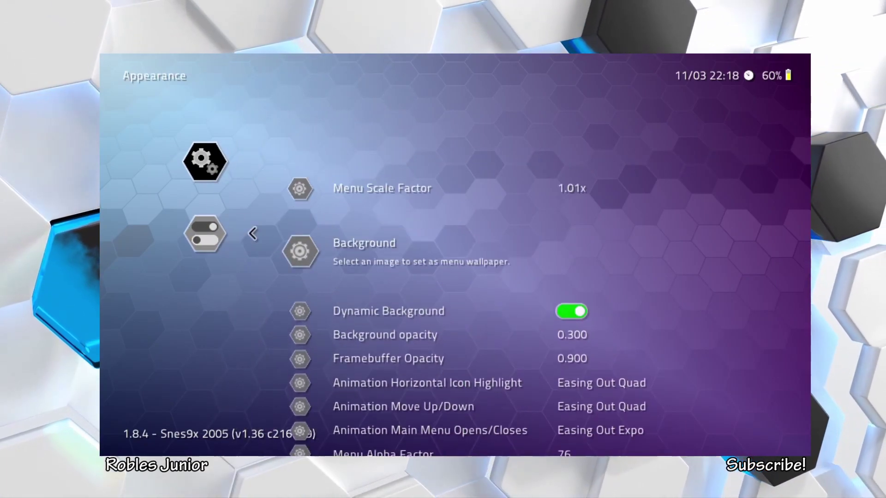
{"action": "key", "text": "Down"}
{"action": "key", "text": "Down"}
{"action": "key", "text": "Down"}
{"action": "key", "text": "Down"}
{"action": "key", "text": "Down"}
{"action": "key", "text": "Down"}
{"action": "key", "text": "Down"}
{"action": "key", "text": "Down"}
{"action": "key", "text": "Down"}
{"action": "key", "text": "Down"}
{"action": "key", "text": "Down"}
{"action": "key", "text": "Down"}
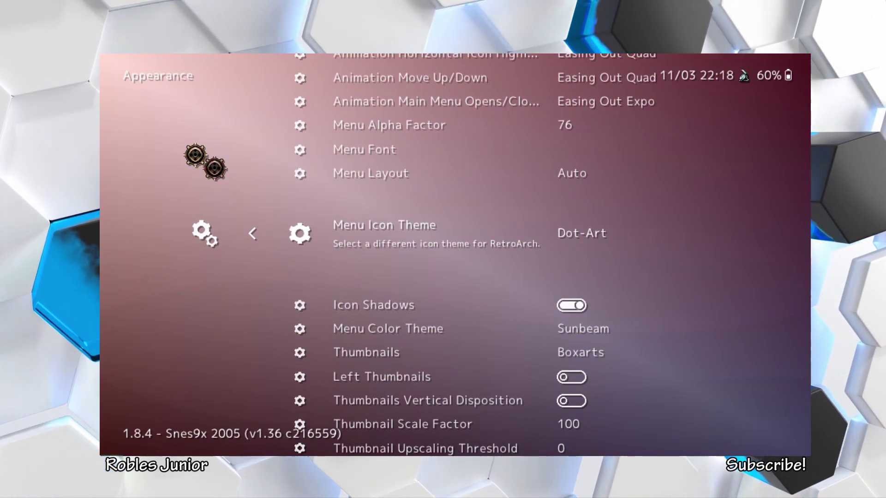
Leave the appearance settings and browse the Dot-Art category icons up to Import content.
{"action": "key", "text": "BackSpace"}
{"action": "key", "text": "BackSpace"}
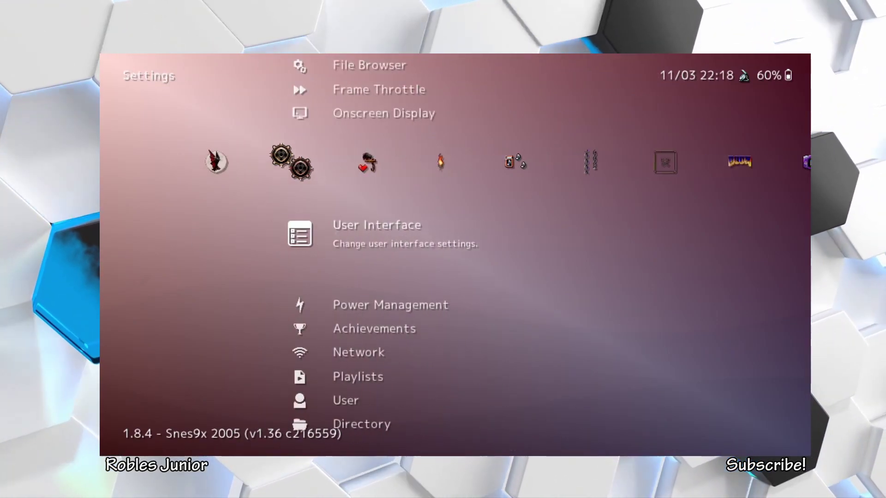
{"action": "key", "text": "Right"}
{"action": "key", "text": "Right"}
{"action": "key", "text": "Right"}
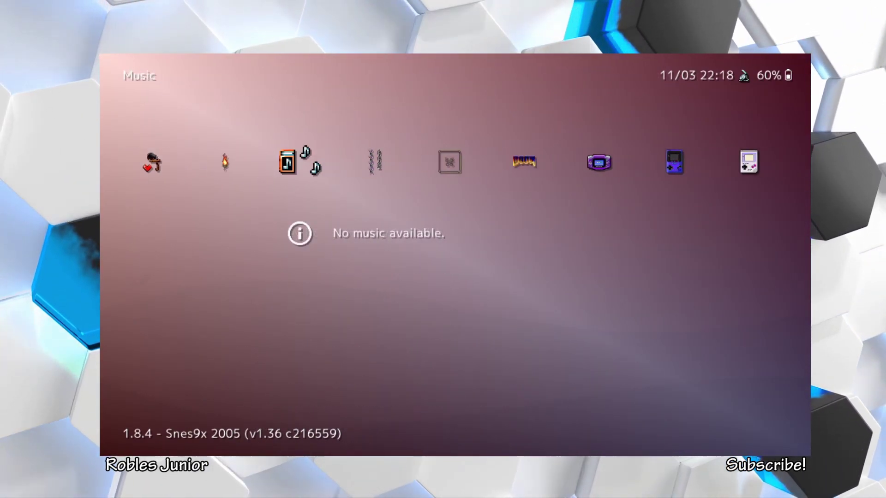
{"action": "key", "text": "Right"}
{"action": "key", "text": "Right"}
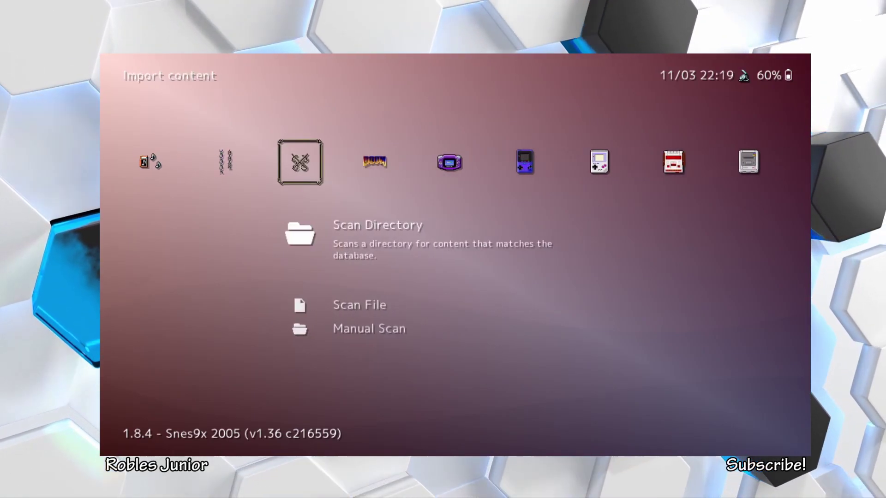
Review the Dot-Art icons of the DOOM playlist and the Game Boy Advance playlist with its first entries.
{"action": "key", "text": "Right"}
{"action": "key", "text": "Right"}
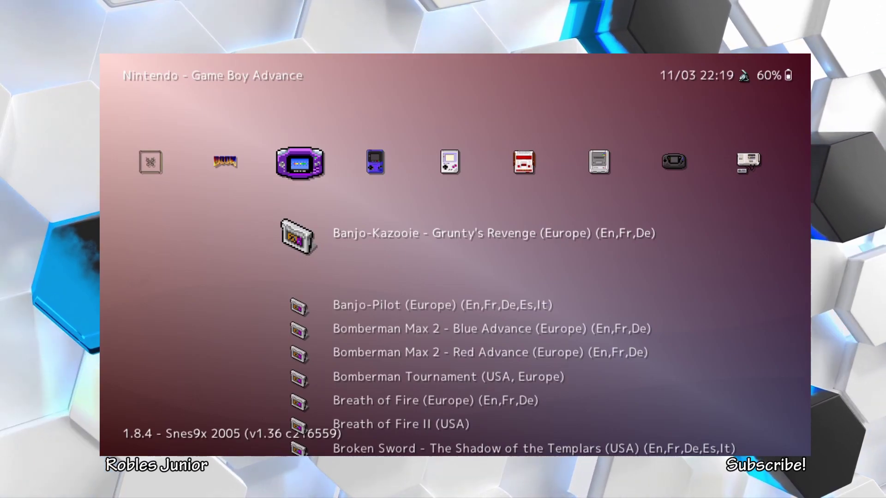
{"action": "key", "text": "Down"}
{"action": "key", "text": "Down"}
{"action": "key", "text": "Up"}
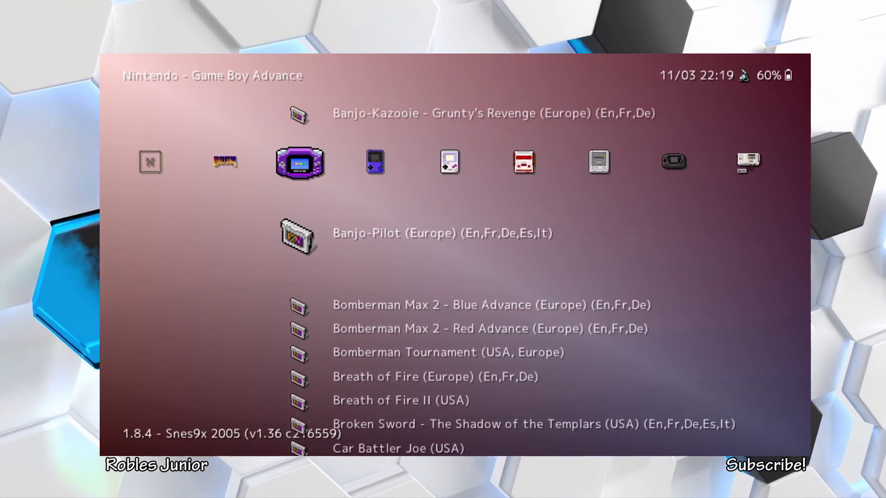
{"action": "key", "text": "Up"}
Examine the Dot-Art cartridge icons and box art of the first games in the Game Boy Color playlist.
{"action": "key", "text": "Right"}
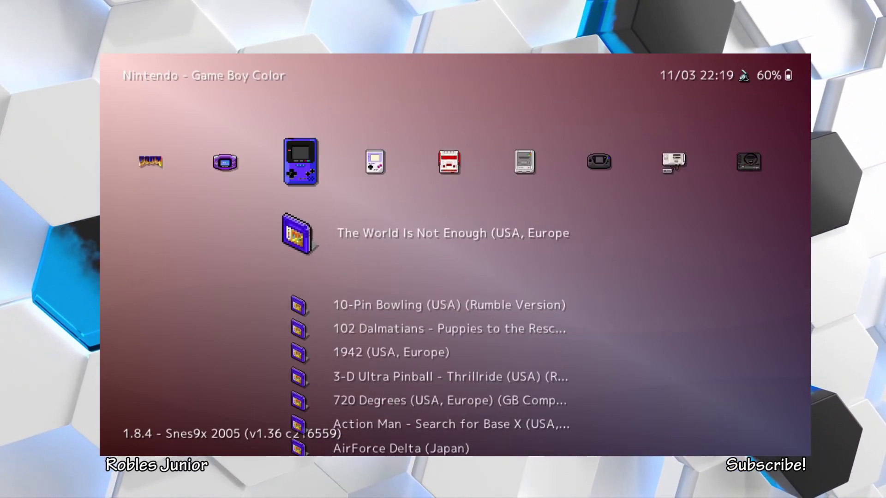
{"action": "key", "text": "Down"}
{"action": "key", "text": "Down"}
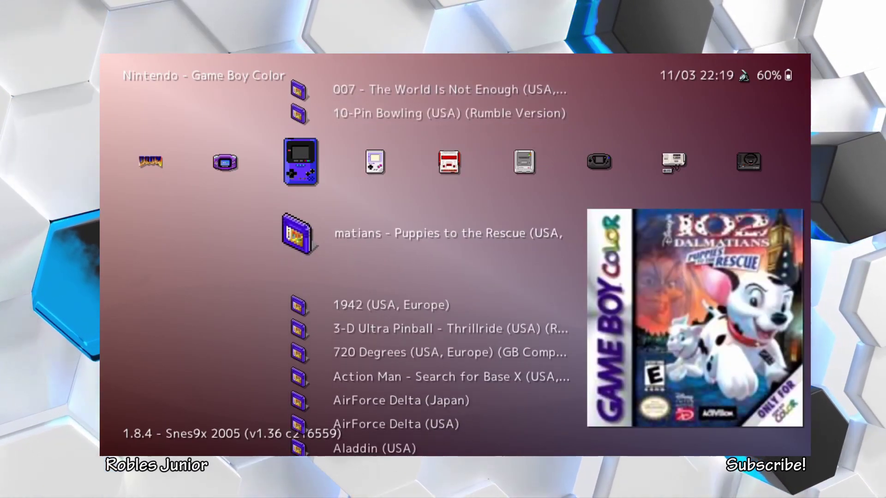
{"action": "key", "text": "Down"}
{"action": "key", "text": "Up"}
{"action": "key", "text": "Up"}
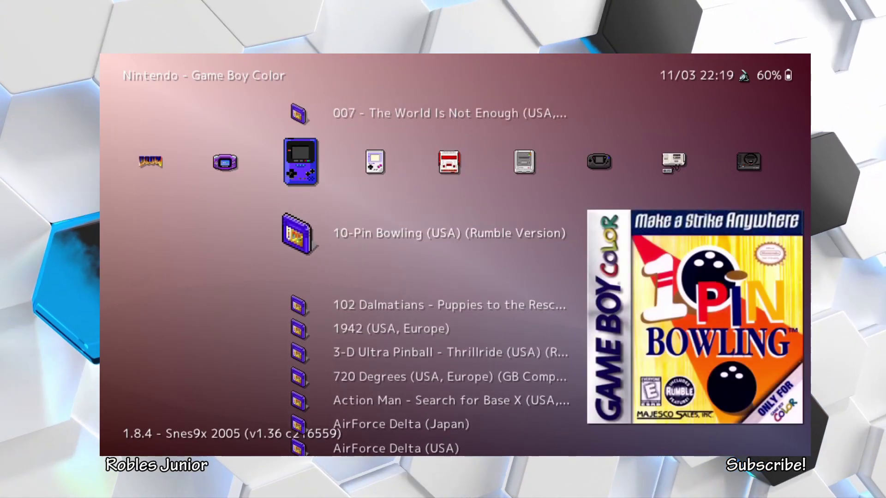
{"action": "key", "text": "Up"}
Examine the Dot-Art console and cartridge icons in the Game Boy and Nintendo Entertainment System playlists.
{"action": "key", "text": "Right"}
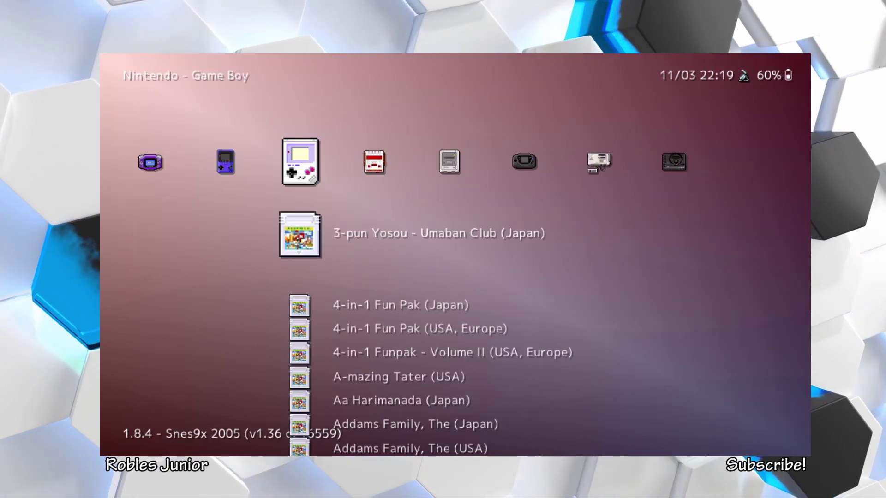
{"action": "key", "text": "Down"}
{"action": "key", "text": "Down"}
{"action": "key", "text": "Down"}
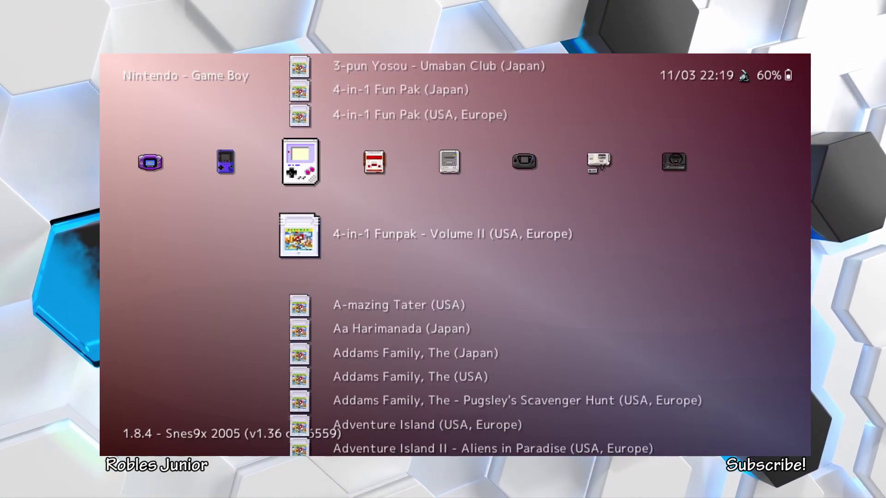
{"action": "key", "text": "Up"}
{"action": "key", "text": "Right"}
{"action": "key", "text": "Down"}
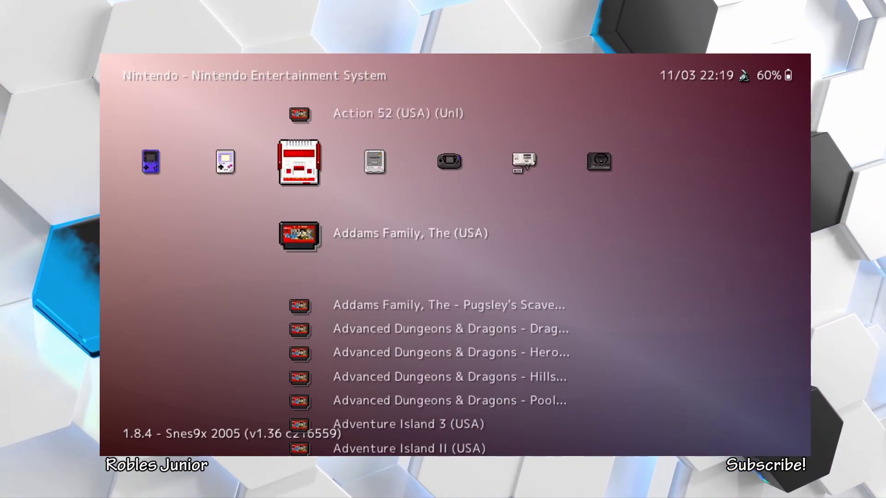
{"action": "key", "text": "Down"}
{"action": "key", "text": "Up"}
{"action": "key", "text": "Up"}
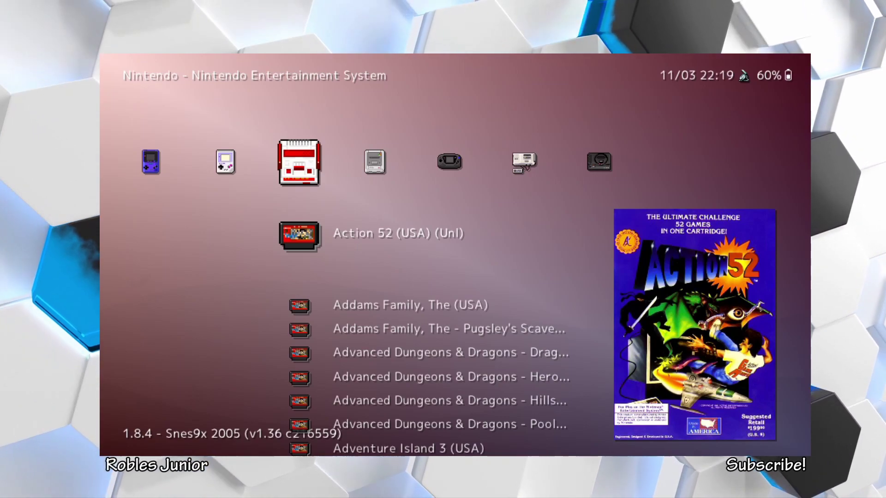
Review the Dot-Art icons of the Super Nintendo and Sega playlists up to Sega - Mega Drive - Genesis.
{"action": "key", "text": "Right"}
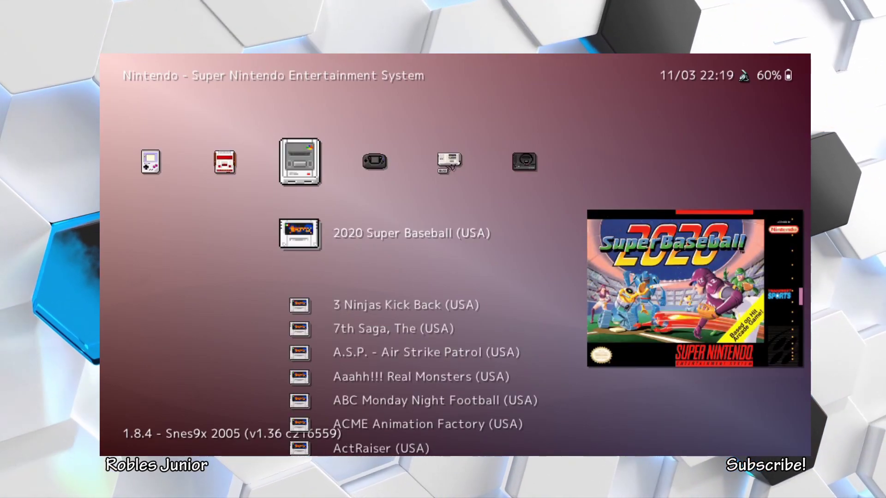
{"action": "key", "text": "Right"}
{"action": "key", "text": "Right"}
{"action": "key", "text": "Right"}
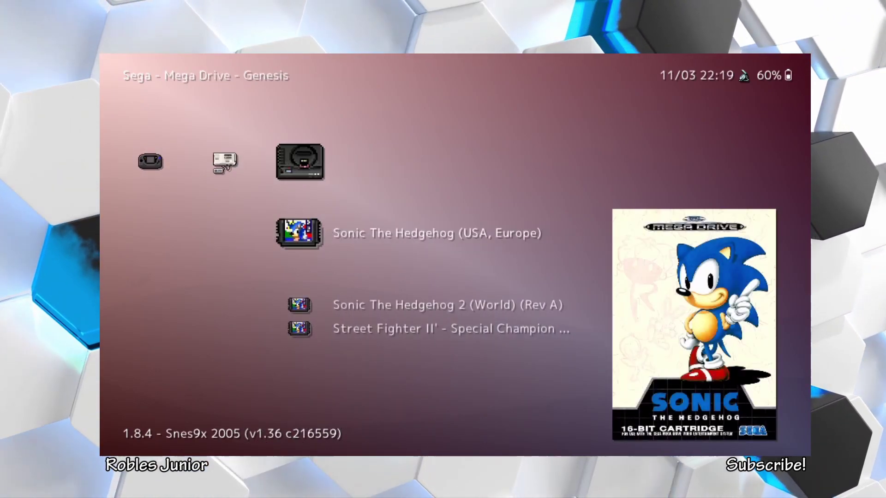
Go back to the main Settings category and reopen the Appearance options under User Interface.
{"action": "key", "text": "Right"}
{"action": "key", "text": "Right"}
{"action": "key", "text": "Right"}
{"action": "key", "text": "Left"}
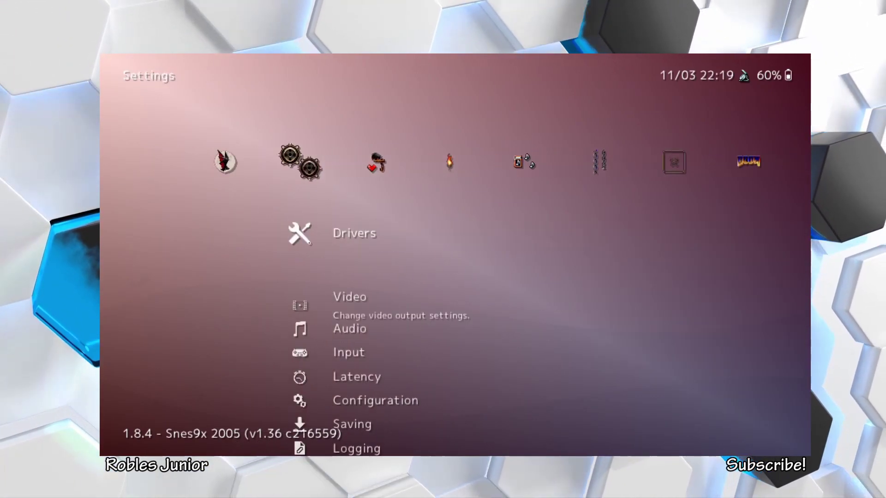
{"action": "key", "text": "Down"}
{"action": "key", "text": "Down"}
{"action": "key", "text": "Down"}
{"action": "key", "text": "Down"}
{"action": "key", "text": "Down"}
{"action": "key", "text": "Down"}
{"action": "key", "text": "Down"}
{"action": "key", "text": "Down"}
{"action": "key", "text": "Down"}
{"action": "key", "text": "Down"}
{"action": "key", "text": "Return"}
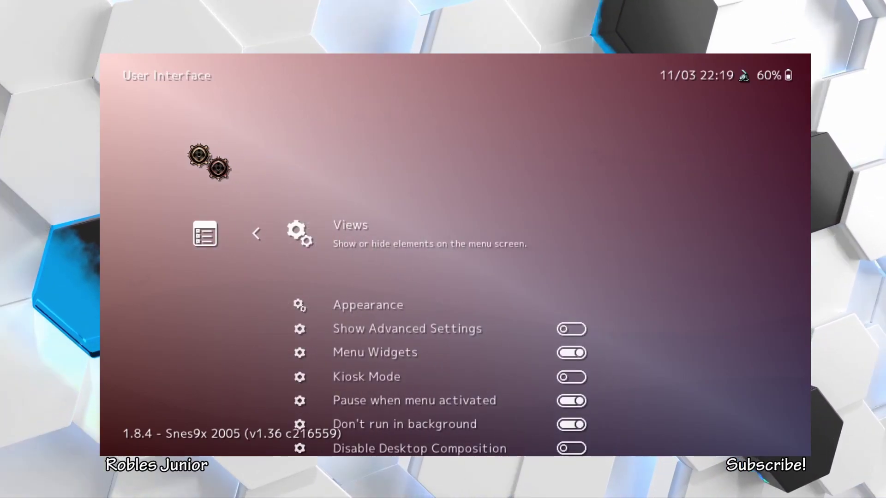
{"action": "key", "text": "Down"}
{"action": "key", "text": "Down"}
{"action": "key", "text": "Up"}
{"action": "key", "text": "Return"}
Set the menu icon theme to Custom.
{"action": "key", "text": "Down"}
{"action": "key", "text": "Down"}
{"action": "key", "text": "Down"}
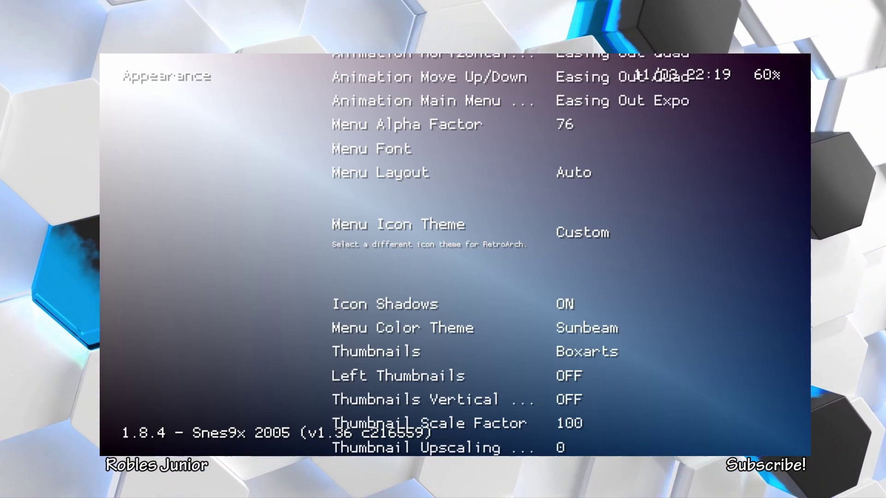
Leave the Appearance options and review how the Custom icon theme looks in User Interface, Settings, Favorites and History.
{"action": "key", "text": "BackSpace"}
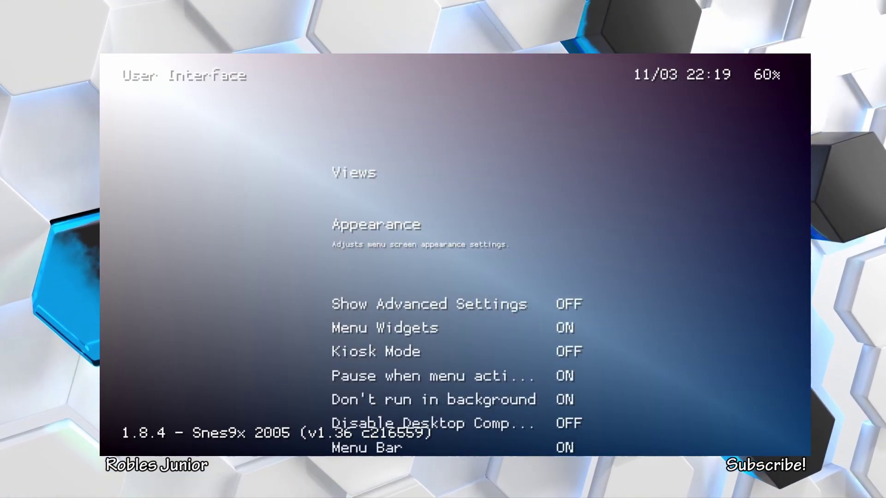
{"action": "key", "text": "Down"}
{"action": "key", "text": "Down"}
{"action": "key", "text": "Down"}
{"action": "key", "text": "Down"}
{"action": "key", "text": "Down"}
{"action": "key", "text": "Down"}
{"action": "key", "text": "Down"}
{"action": "key", "text": "BackSpace"}
{"action": "key", "text": "Right"}
{"action": "key", "text": "Right"}
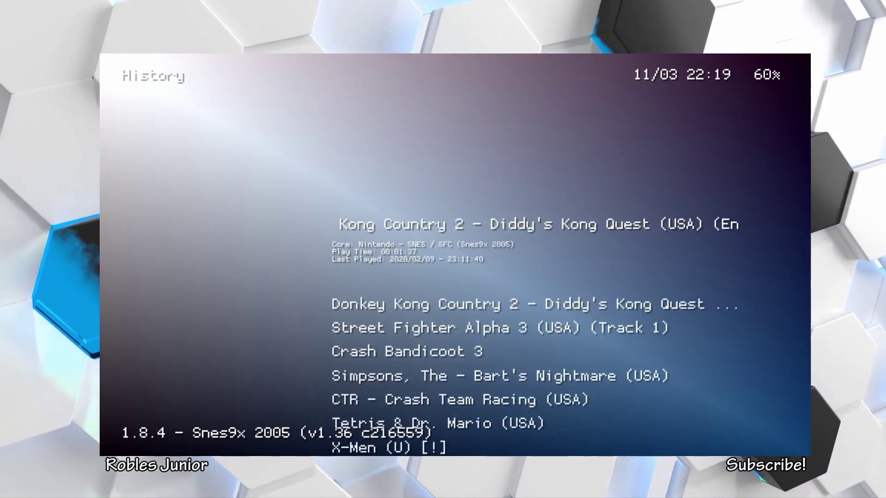
Review the Custom theme's look in the console playlists from Game Boy Advance through Sega - Mega Drive - Genesis.
{"action": "key", "text": "Right"}
{"action": "key", "text": "Right"}
{"action": "key", "text": "Right"}
{"action": "key", "text": "Right"}
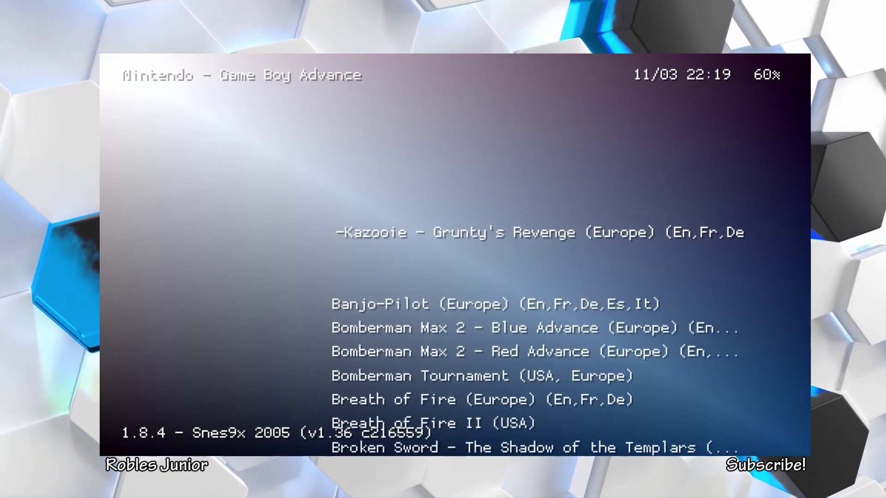
{"action": "key", "text": "Right"}
{"action": "key", "text": "Right"}
{"action": "key", "text": "Right"}
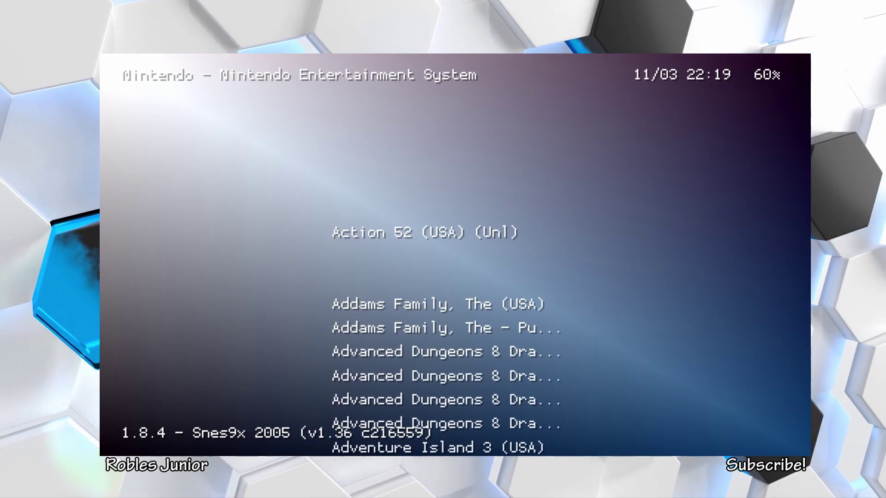
{"action": "key", "text": "Right"}
{"action": "key", "text": "Right"}
{"action": "key", "text": "Right"}
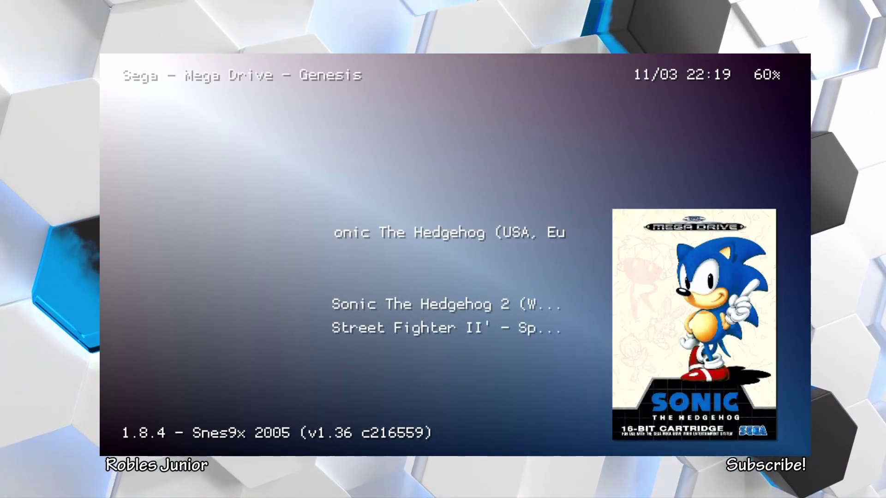
Return to the main Settings category and reopen the Appearance options under User Interface.
{"action": "key", "text": "Right"}
{"action": "key", "text": "Down"}
{"action": "key", "text": "Down"}
{"action": "key", "text": "Down"}
{"action": "key", "text": "Down"}
{"action": "key", "text": "Down"}
{"action": "key", "text": "Down"}
{"action": "key", "text": "Down"}
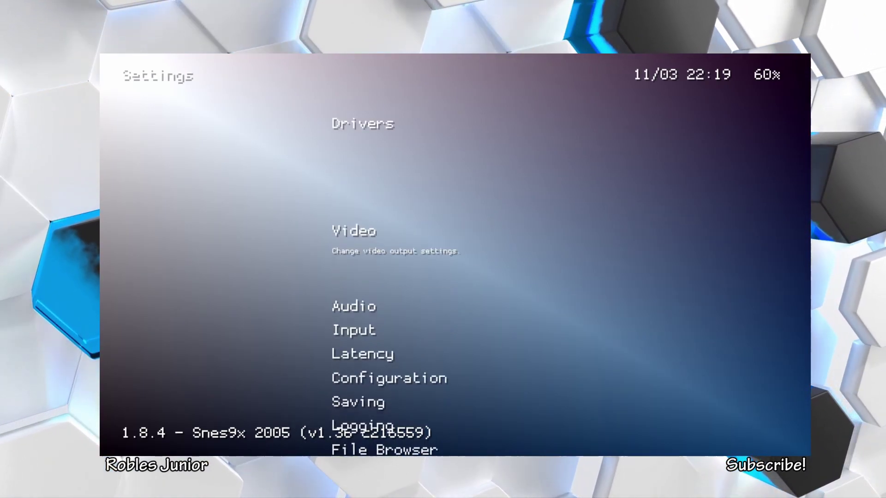
{"action": "key", "text": "Down"}
{"action": "key", "text": "Down"}
{"action": "key", "text": "Down"}
{"action": "key", "text": "Down"}
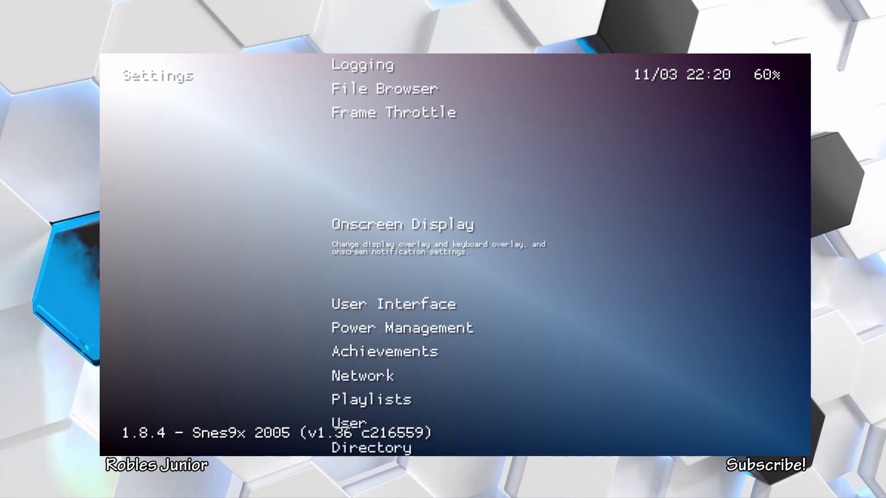
{"action": "key", "text": "Return"}
{"action": "key", "text": "Down"}
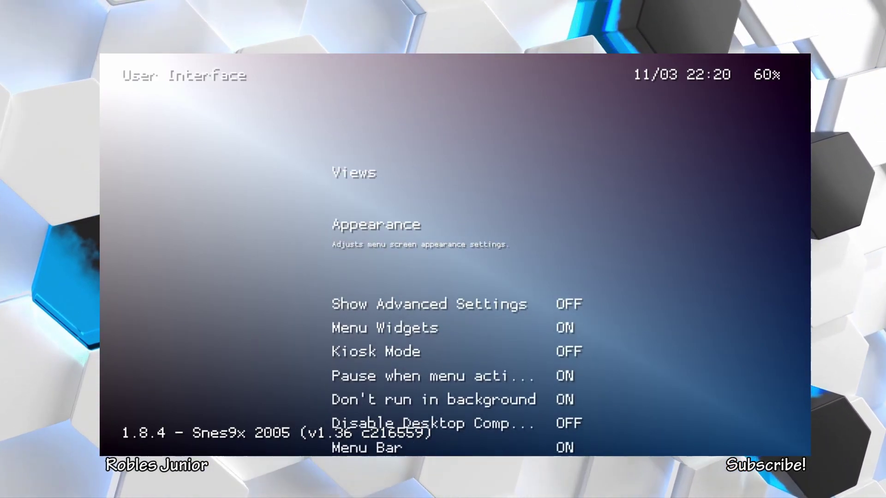
{"action": "key", "text": "Return"}
Set the menu icon theme to Retrosystem.
{"action": "key", "text": "Down"}
{"action": "key", "text": "Down"}
{"action": "key", "text": "Down"}
{"action": "key", "text": "Down"}
{"action": "key", "text": "Down"}
{"action": "key", "text": "Down"}
{"action": "key", "text": "Down"}
{"action": "key", "text": "Down"}
{"action": "key", "text": "Down"}
{"action": "key", "text": "Down"}
{"action": "key", "text": "Down"}
{"action": "key", "text": "Down"}
{"action": "key", "text": "Down"}
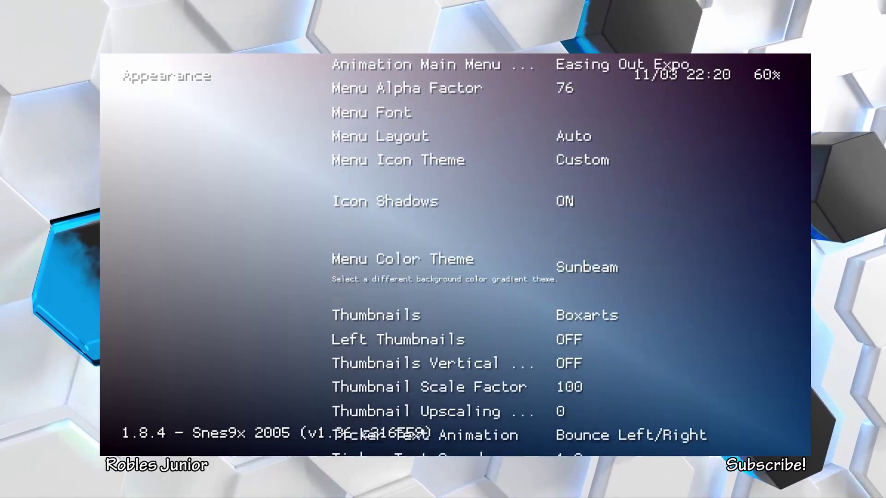
{"action": "key", "text": "Up"}
{"action": "key", "text": "Down"}
{"action": "key", "text": "Down"}
{"action": "key", "text": "Up"}
{"action": "key", "text": "Up"}
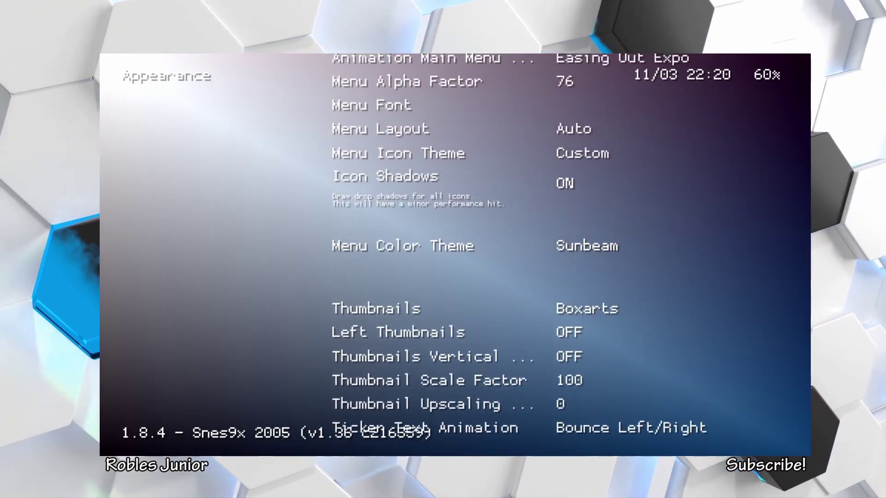
{"action": "key", "text": "Up"}
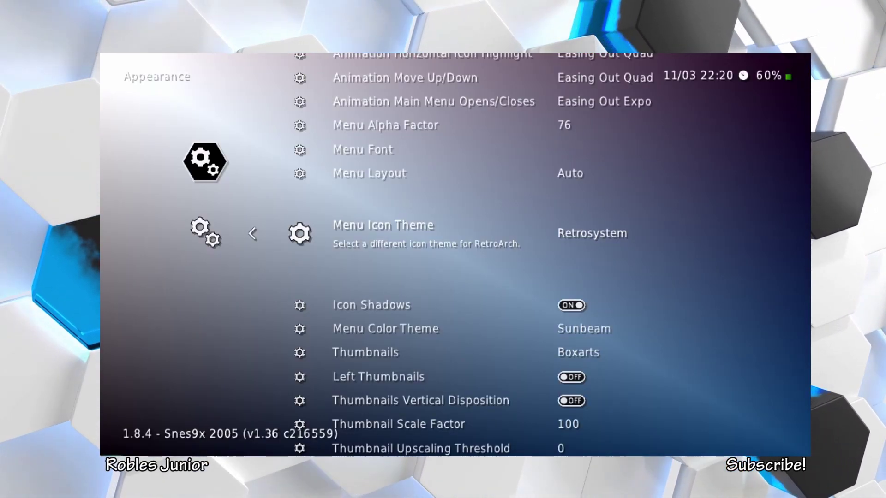
Cycle the menu color theme through Legacy Red, Midnight Blue and Electric Blue, and settle on Undersea.
{"action": "key", "text": "Down"}
{"action": "key", "text": "Down"}
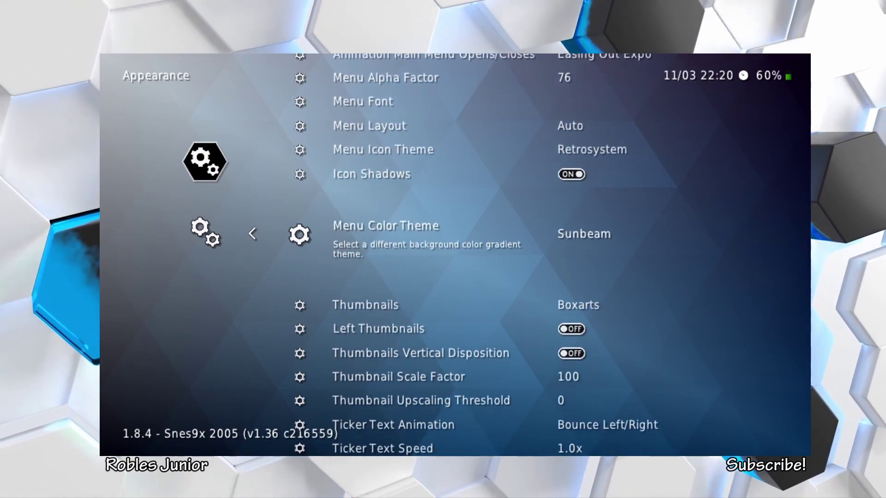
{"action": "key", "text": "Right"}
{"action": "key", "text": "Right"}
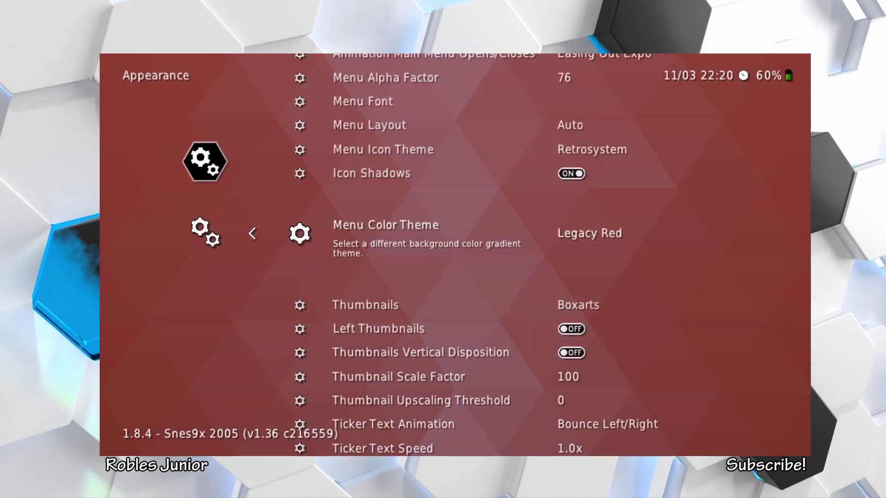
{"action": "key", "text": "Right"}
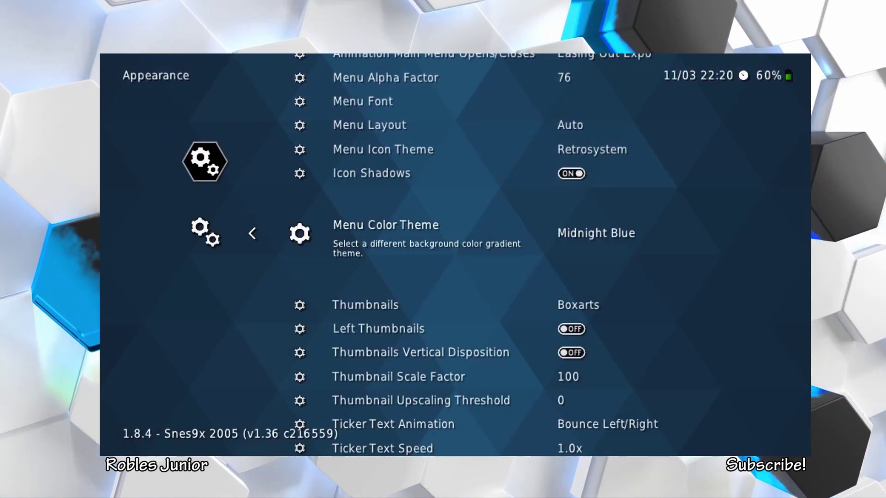
{"action": "key", "text": "Right"}
{"action": "key", "text": "Right"}
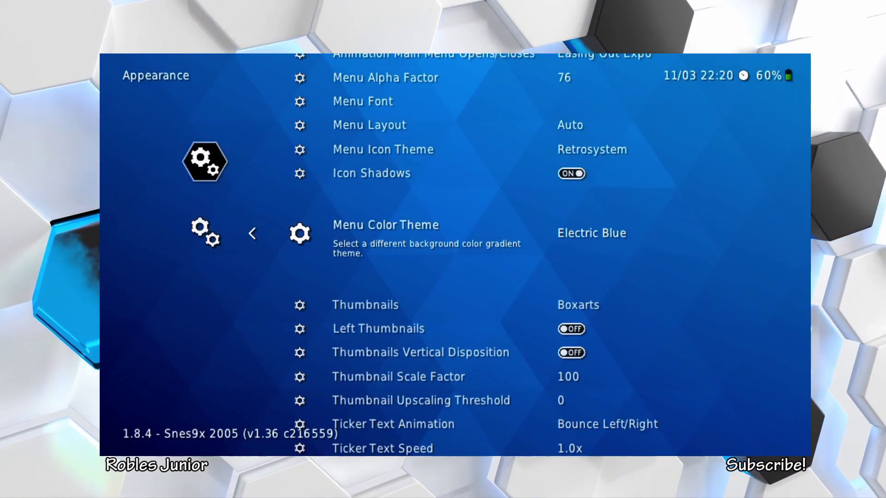
{"action": "key", "text": "Right"}
{"action": "key", "text": "Right"}
Look through the background, opacity and animation options in the Appearance settings.
{"action": "key", "text": "Up"}
{"action": "key", "text": "Up"}
{"action": "key", "text": "Up"}
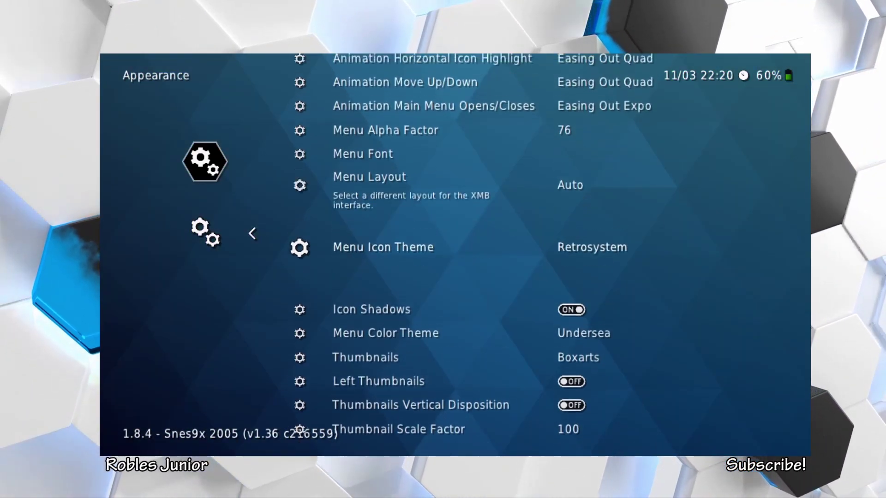
{"action": "key", "text": "Up"}
{"action": "key", "text": "Up"}
{"action": "key", "text": "Up"}
{"action": "key", "text": "Up"}
{"action": "key", "text": "Up"}
{"action": "key", "text": "Up"}
{"action": "key", "text": "Up"}
{"action": "key", "text": "Up"}
{"action": "key", "text": "Up"}
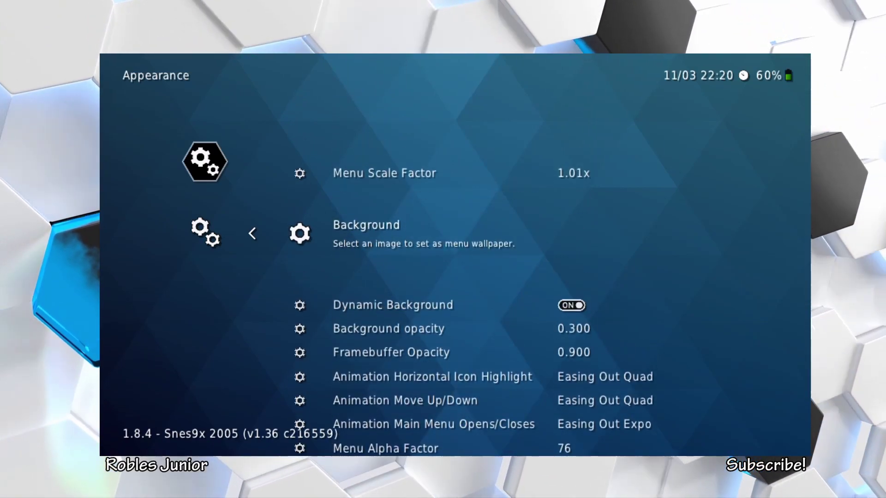
{"action": "key", "text": "Down"}
{"action": "key", "text": "Down"}
{"action": "key", "text": "Down"}
{"action": "key", "text": "Down"}
{"action": "key", "text": "Down"}
{"action": "key", "text": "Down"}
{"action": "key", "text": "Down"}
{"action": "key", "text": "Down"}
{"action": "key", "text": "Down"}
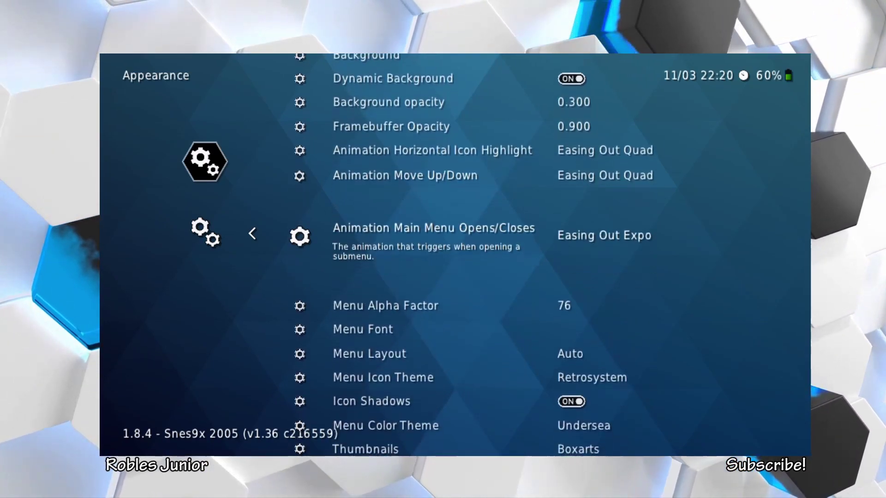
{"action": "key", "text": "Down"}
Leave the Appearance options and review the Retrosystem category icons from Favorites to the Game Boy Advance playlist.
{"action": "key", "text": "BackSpace"}
{"action": "key", "text": "BackSpace"}
{"action": "key", "text": "Right"}
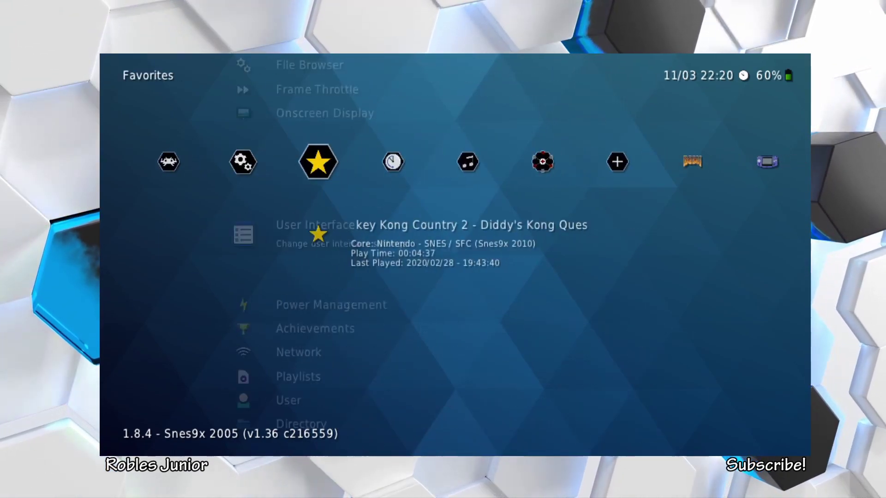
{"action": "key", "text": "Right"}
{"action": "key", "text": "Right"}
{"action": "key", "text": "Right"}
{"action": "key", "text": "Right"}
{"action": "key", "text": "Right"}
{"action": "key", "text": "Right"}
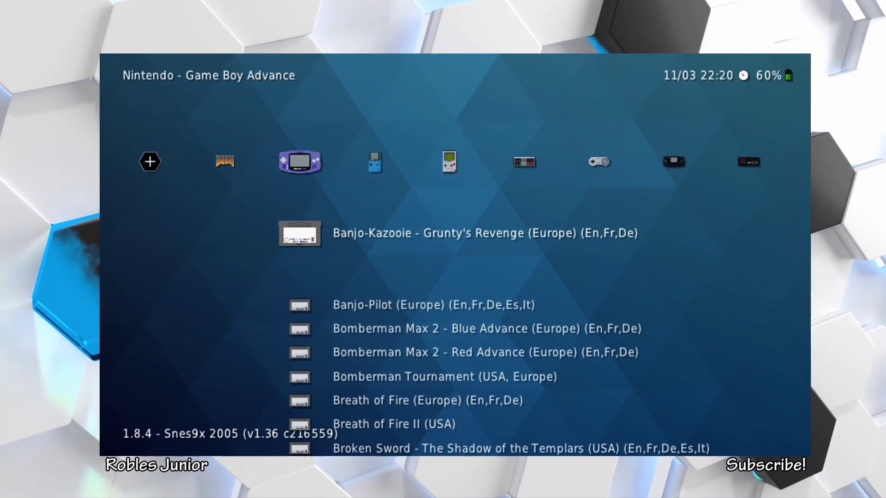
Examine the Retrosystem console and cartridge icons in the Game Boy and Nintendo Entertainment System playlists.
{"action": "key", "text": "Right"}
{"action": "key", "text": "Right"}
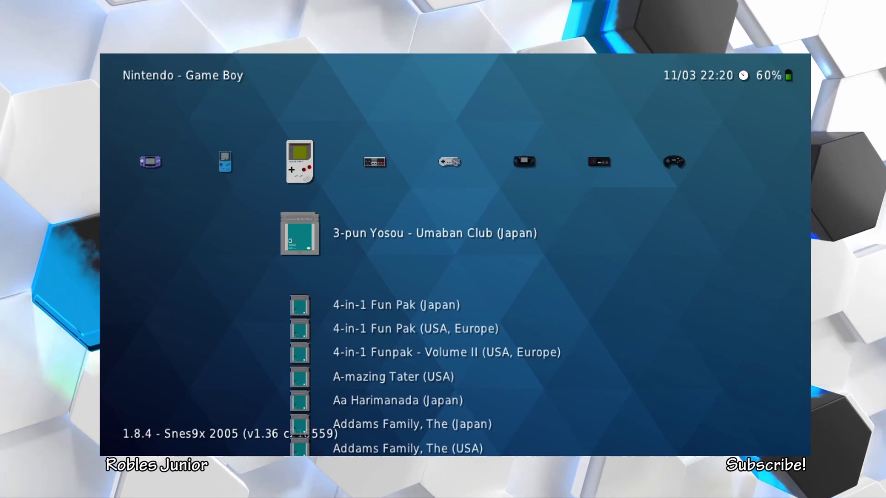
{"action": "key", "text": "Right"}
{"action": "key", "text": "Right"}
{"action": "key", "text": "Left"}
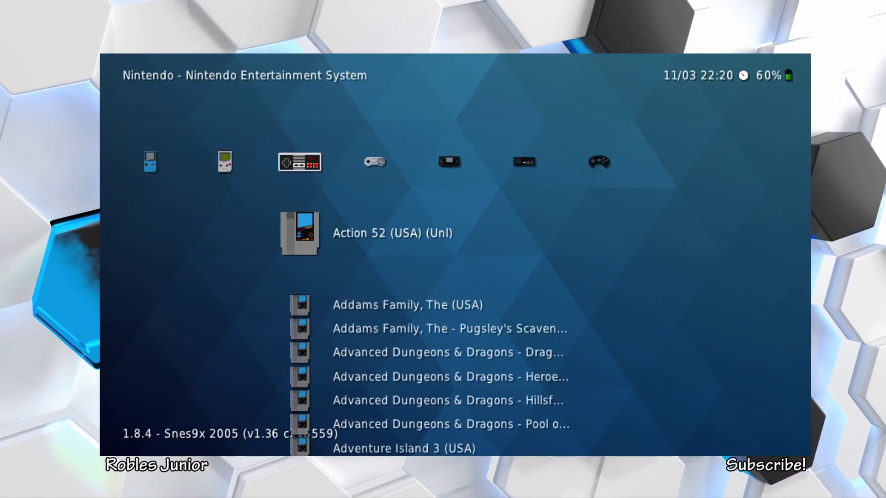
{"action": "key", "text": "Down"}
{"action": "key", "text": "Down"}
{"action": "key", "text": "Right"}
{"action": "key", "text": "Left"}
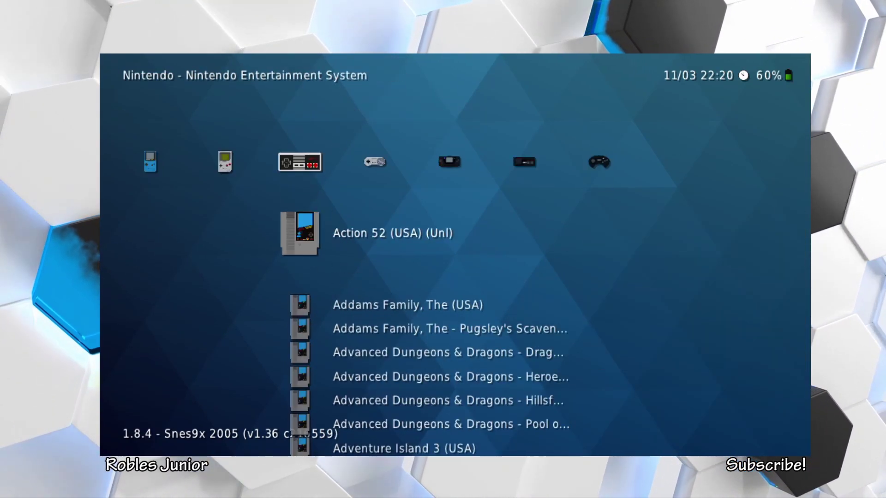
{"action": "key", "text": "Left"}
{"action": "key", "text": "Left"}
{"action": "key", "text": "Right"}
{"action": "key", "text": "Right"}
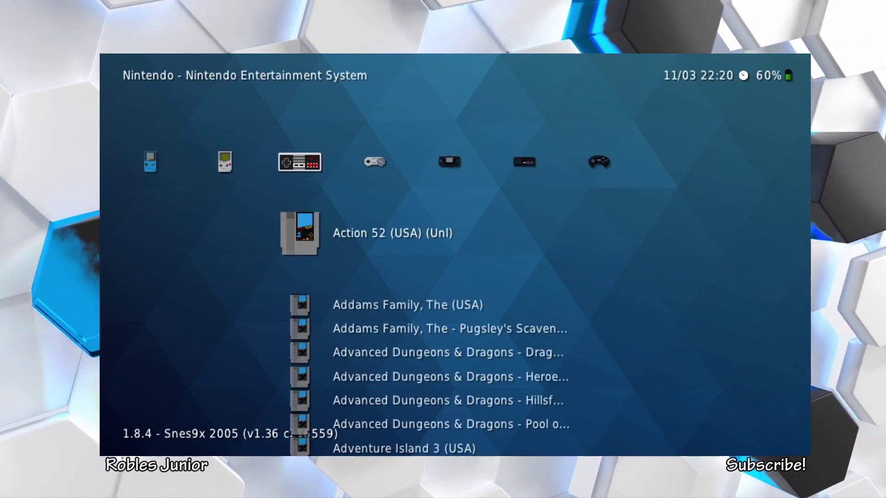
Review the Retrosystem icons of the Super Nintendo and Sega playlists, ending at the Main Menu.
{"action": "key", "text": "Right"}
{"action": "key", "text": "Right"}
{"action": "key", "text": "Right"}
{"action": "key", "text": "Right"}
{"action": "key", "text": "Right"}
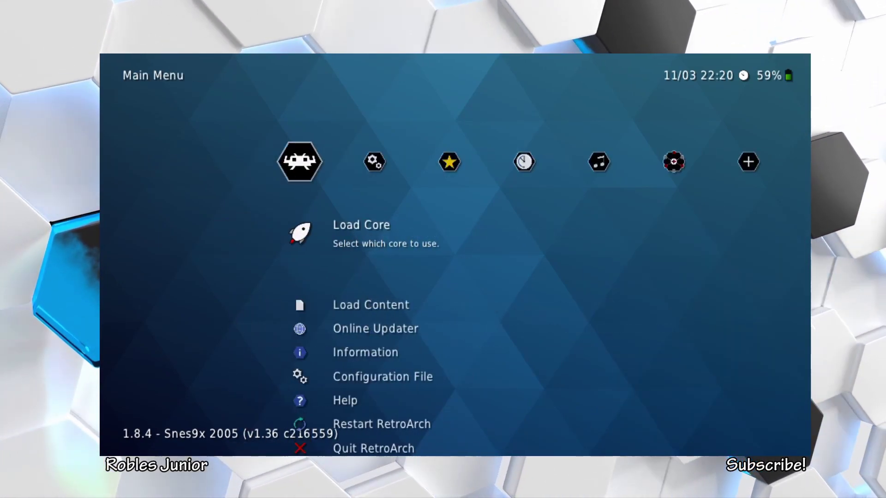
Go to the main Settings category and open the Appearance options within User Interface.
{"action": "key", "text": "Right"}
{"action": "key", "text": "Down"}
{"action": "key", "text": "Down"}
{"action": "key", "text": "Down"}
{"action": "key", "text": "Down"}
{"action": "key", "text": "Down"}
{"action": "key", "text": "Down"}
{"action": "key", "text": "Down"}
{"action": "key", "text": "Down"}
{"action": "key", "text": "Down"}
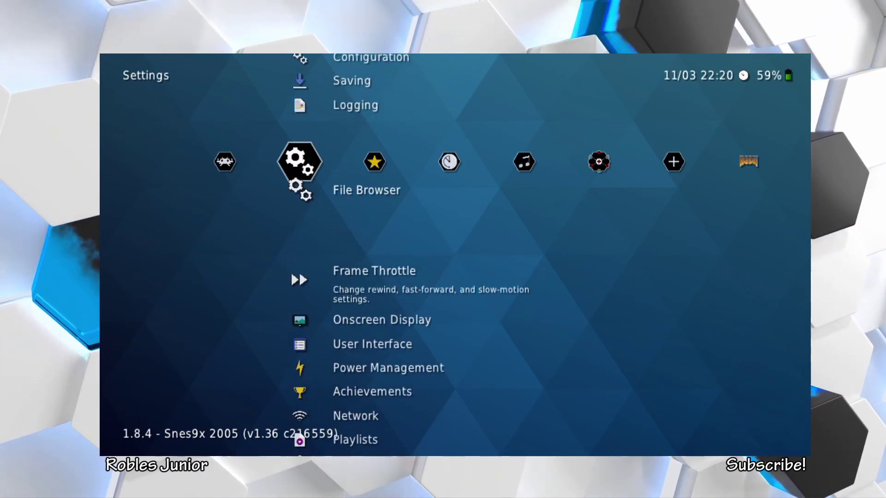
{"action": "key", "text": "Down"}
{"action": "key", "text": "Down"}
{"action": "key", "text": "Return"}
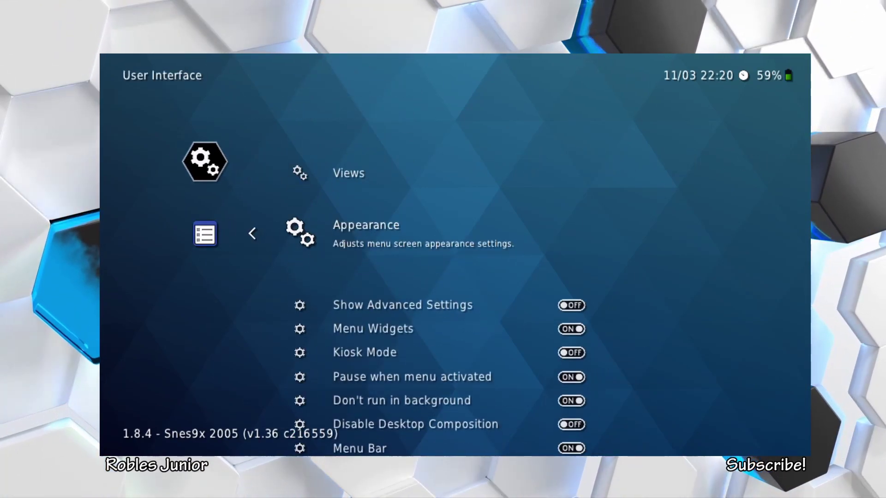
{"action": "key", "text": "Return"}
Set the menu icon theme to Monochrome Inverted.
{"action": "key", "text": "Down"}
{"action": "key", "text": "Down"}
{"action": "key", "text": "Down"}
{"action": "key", "text": "Down"}
{"action": "key", "text": "Down"}
{"action": "key", "text": "Down"}
{"action": "key", "text": "Down"}
{"action": "key", "text": "Down"}
{"action": "key", "text": "Down"}
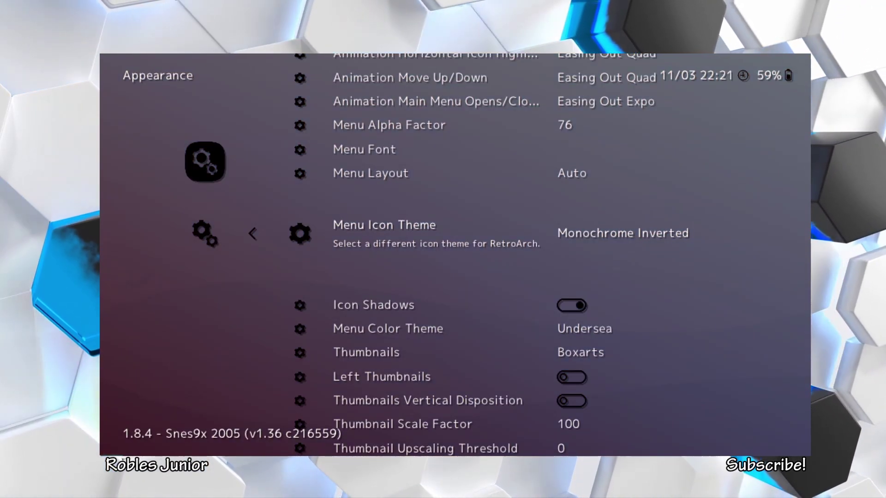
Leave the Appearance options and move to the Sega - Mega Drive - Genesis playlist to view its Monochrome Inverted icons.
{"action": "key", "text": "BackSpace"}
{"action": "key", "text": "BackSpace"}
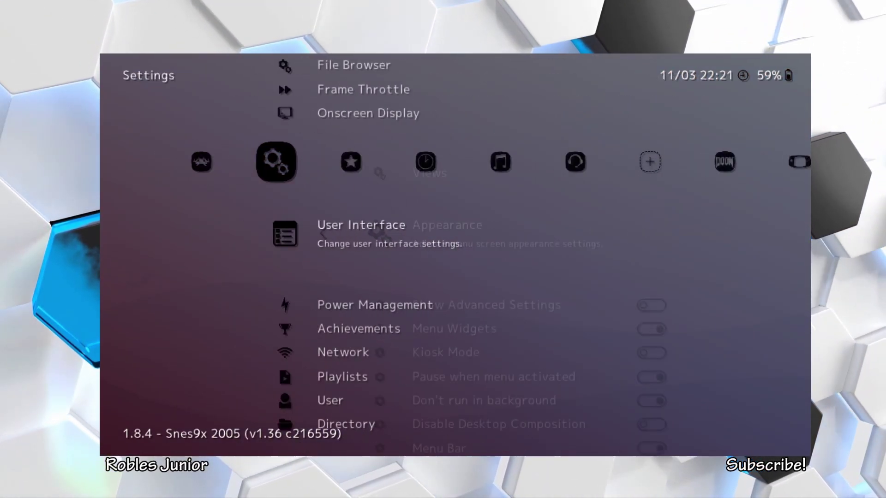
{"action": "key", "text": "Right"}
{"action": "key", "text": "Left"}
{"action": "key", "text": "Left"}
{"action": "key", "text": "Left"}
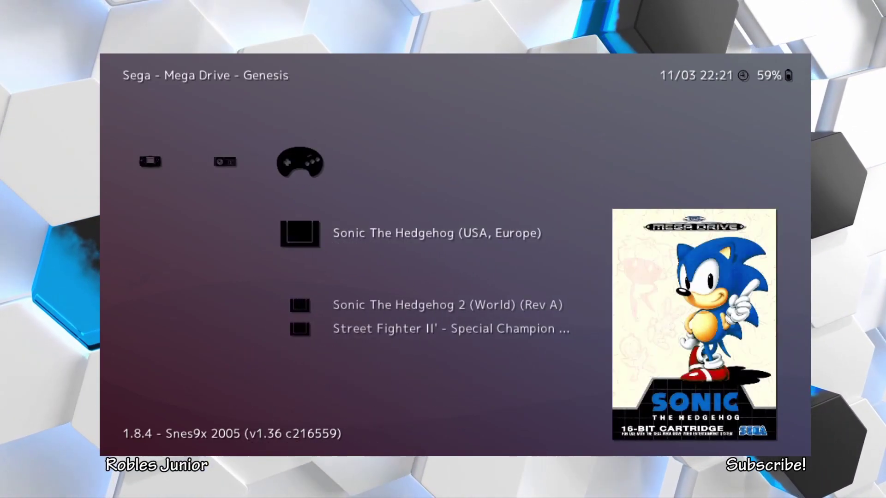
Review the Monochrome Inverted console icons from the Sega playlists back to Nintendo - Game Boy.
{"action": "key", "text": "Left"}
{"action": "key", "text": "Left"}
{"action": "key", "text": "Left"}
{"action": "key", "text": "Left"}
{"action": "key", "text": "Left"}
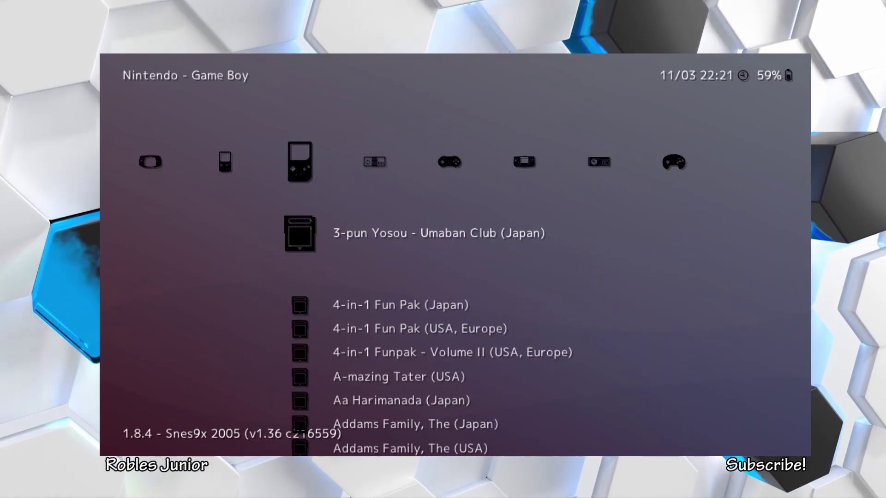
Review the Monochrome Inverted icons of the remaining playlists and menu categories back to Favorites.
{"action": "key", "text": "Left"}
{"action": "key", "text": "Left"}
{"action": "key", "text": "Left"}
{"action": "key", "text": "Left"}
{"action": "key", "text": "Left"}
{"action": "key", "text": "Left"}
{"action": "key", "text": "Left"}
{"action": "key", "text": "Left"}
{"action": "key", "text": "Left"}
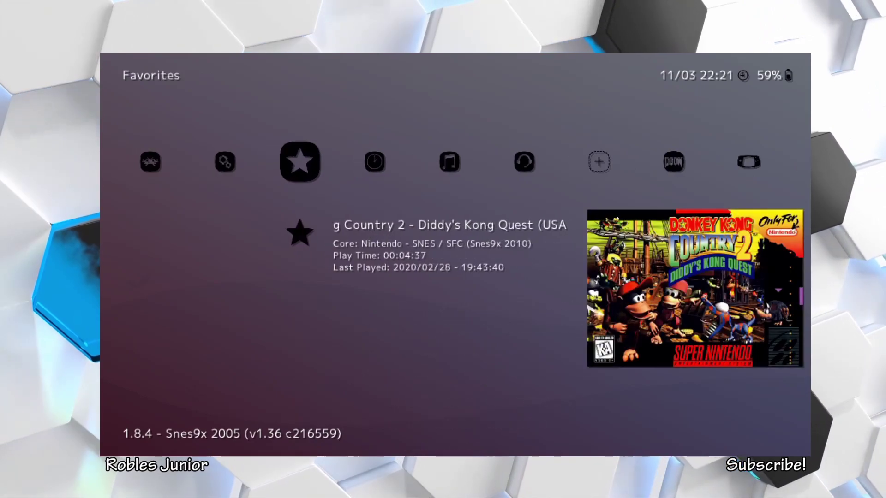
Return to the Settings category and open the User Interface settings.
{"action": "key", "text": "Down"}
{"action": "key", "text": "Down"}
{"action": "key", "text": "Down"}
{"action": "key", "text": "Down"}
{"action": "key", "text": "Down"}
{"action": "key", "text": "Down"}
{"action": "key", "text": "Down"}
{"action": "key", "text": "Down"}
{"action": "key", "text": "Down"}
{"action": "key", "text": "Down"}
{"action": "key", "text": "Down"}
{"action": "key", "text": "Down"}
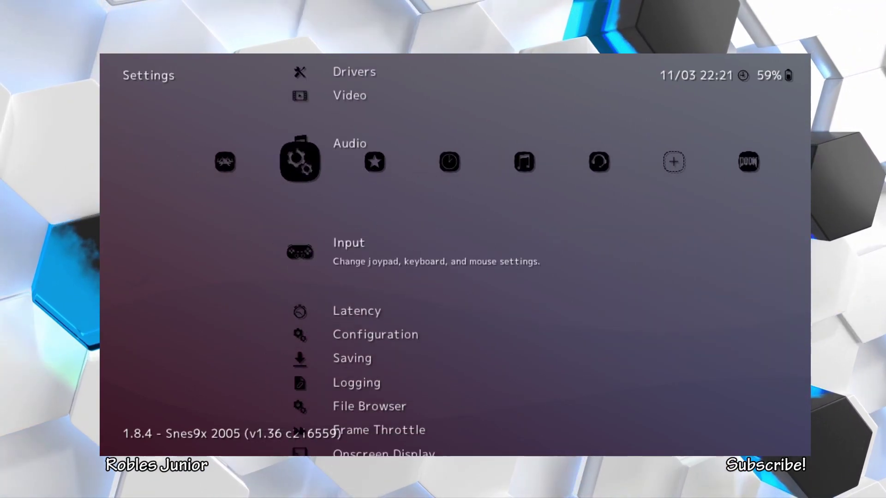
{"action": "key", "text": "Up"}
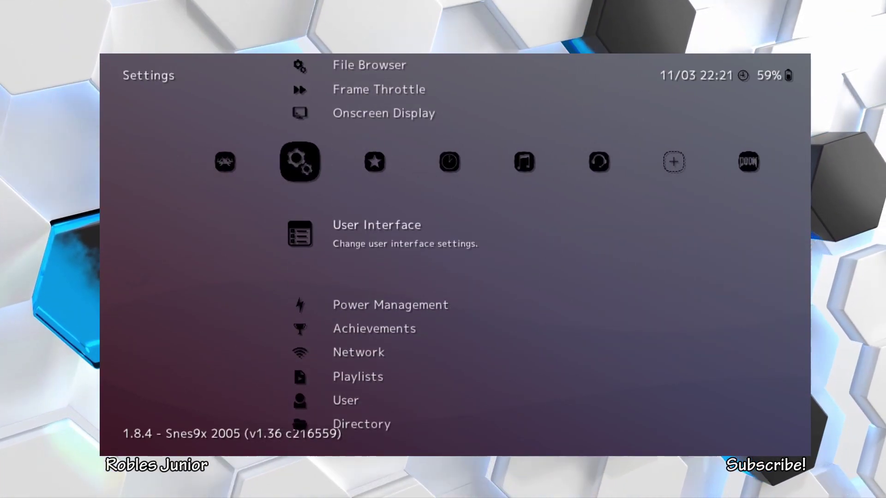
{"action": "key", "text": "Return"}
Set the menu icon theme to Automatic in the Appearance options.
{"action": "key", "text": "Down"}
{"action": "key", "text": "Down"}
{"action": "key", "text": "Down"}
{"action": "key", "text": "Up"}
{"action": "key", "text": "Up"}
{"action": "key", "text": "Up"}
{"action": "key", "text": "Up"}
{"action": "key", "text": "Return"}
{"action": "key", "text": "Down"}
{"action": "key", "text": "Down"}
{"action": "key", "text": "Down"}
{"action": "key", "text": "Down"}
{"action": "key", "text": "Down"}
{"action": "key", "text": "Down"}
{"action": "key", "text": "Down"}
{"action": "key", "text": "Down"}
{"action": "key", "text": "Down"}
{"action": "key", "text": "Down"}
{"action": "key", "text": "Down"}
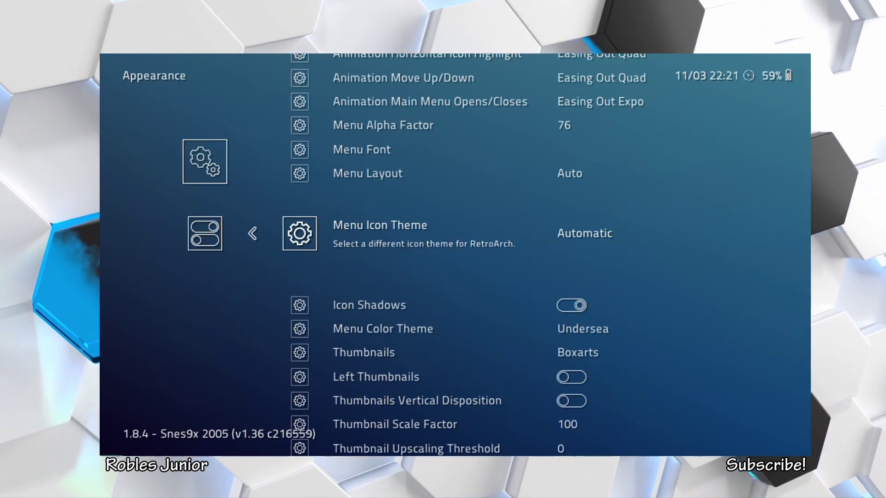
Leave the Appearance options and review the Automatic icons of the menu categories through to the Nintendo handheld playlists.
{"action": "key", "text": "BackSpace"}
{"action": "key", "text": "BackSpace"}
{"action": "key", "text": "Right"}
{"action": "key", "text": "Right"}
{"action": "key", "text": "Right"}
{"action": "key", "text": "Right"}
{"action": "key", "text": "Right"}
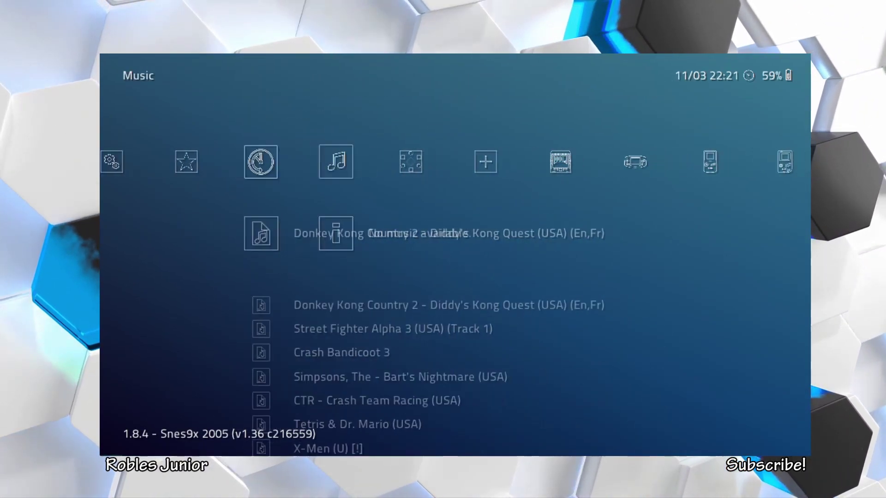
{"action": "key", "text": "Right"}
{"action": "key", "text": "Right"}
{"action": "key", "text": "Right"}
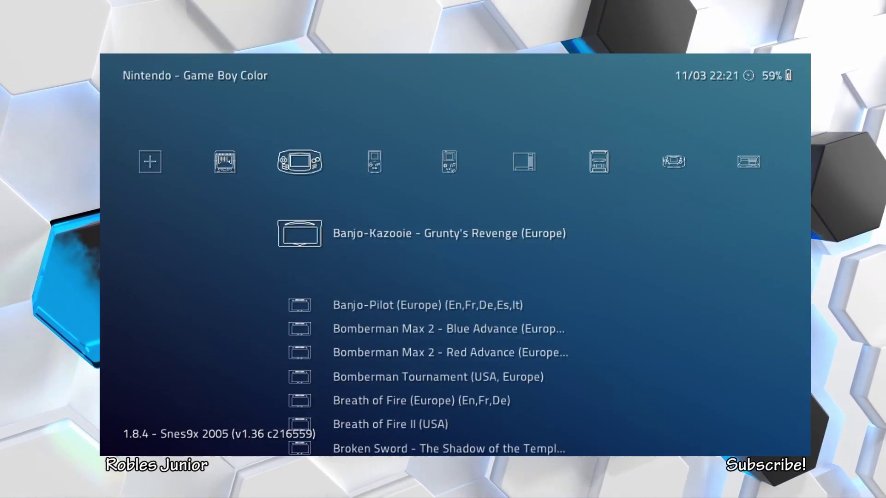
Review the Automatic console icons of the remaining Nintendo and Sega playlists.
{"action": "key", "text": "Right"}
{"action": "key", "text": "Right"}
{"action": "key", "text": "Right"}
{"action": "key", "text": "Right"}
{"action": "key", "text": "Right"}
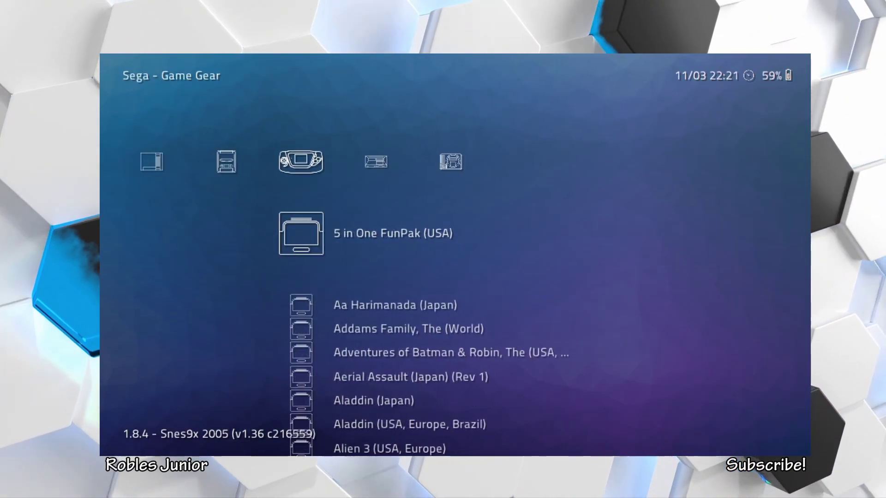
{"action": "key", "text": "Right"}
{"action": "key", "text": "Right"}
Open the User Interface settings from the Settings category.
{"action": "key", "text": "Down"}
{"action": "key", "text": "Down"}
{"action": "key", "text": "Down"}
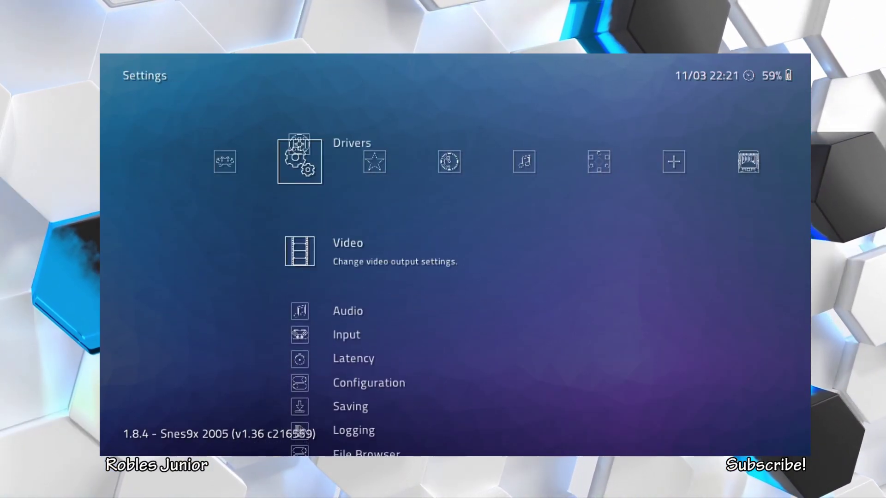
{"action": "key", "text": "Down"}
{"action": "key", "text": "Down"}
{"action": "key", "text": "Down"}
{"action": "key", "text": "Down"}
{"action": "key", "text": "Down"}
{"action": "key", "text": "Down"}
{"action": "key", "text": "Down"}
{"action": "key", "text": "Down"}
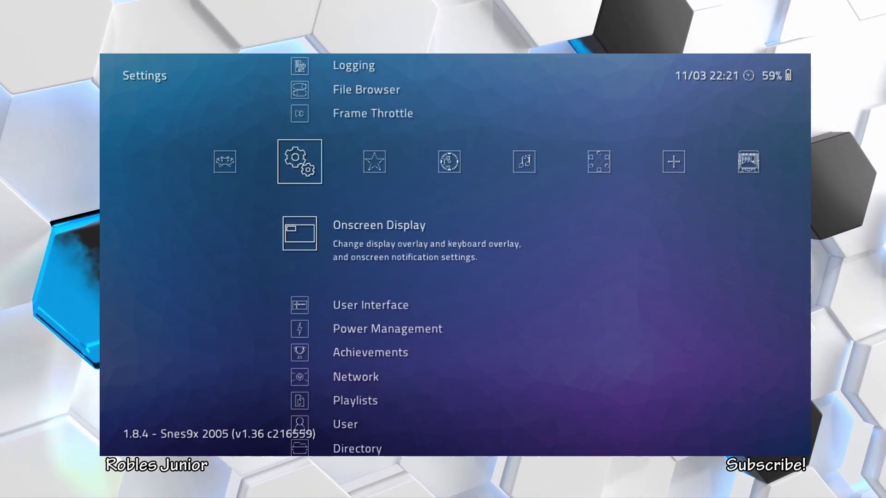
{"action": "key", "text": "Return"}
Set the menu icon theme to Automatic Inverted in the Appearance options.
{"action": "key", "text": "Down"}
{"action": "key", "text": "Return"}
{"action": "key", "text": "Down"}
{"action": "key", "text": "Down"}
{"action": "key", "text": "Down"}
{"action": "key", "text": "Down"}
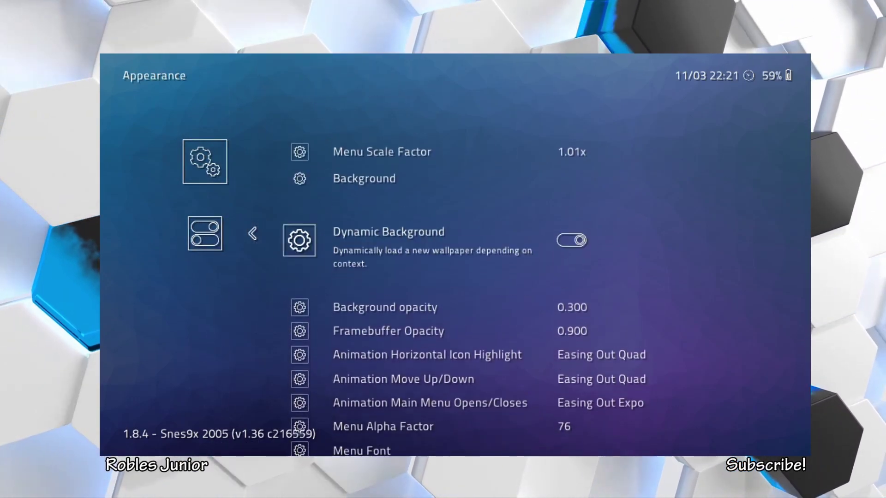
{"action": "key", "text": "Down"}
{"action": "key", "text": "Down"}
{"action": "key", "text": "Down"}
{"action": "key", "text": "Down"}
{"action": "key", "text": "Down"}
{"action": "key", "text": "Down"}
{"action": "key", "text": "Down"}
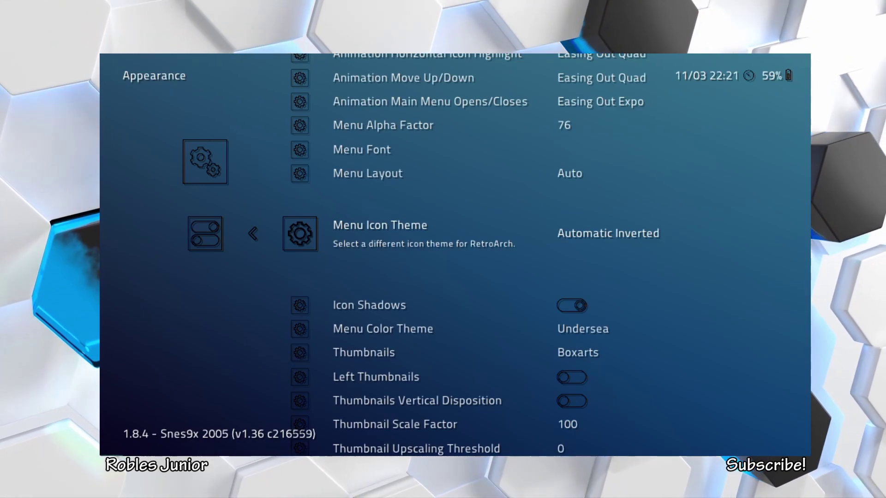
Leave the Appearance options and review the Automatic Inverted category icons as far as Music and back to Settings.
{"action": "key", "text": "BackSpace"}
{"action": "key", "text": "BackSpace"}
{"action": "key", "text": "Right"}
{"action": "key", "text": "Right"}
{"action": "key", "text": "Right"}
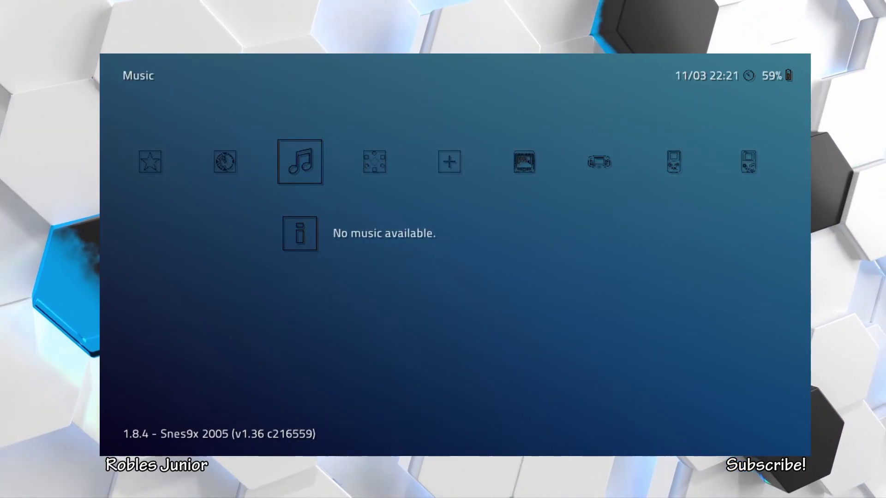
{"action": "key", "text": "Left"}
{"action": "key", "text": "Left"}
{"action": "key", "text": "Left"}
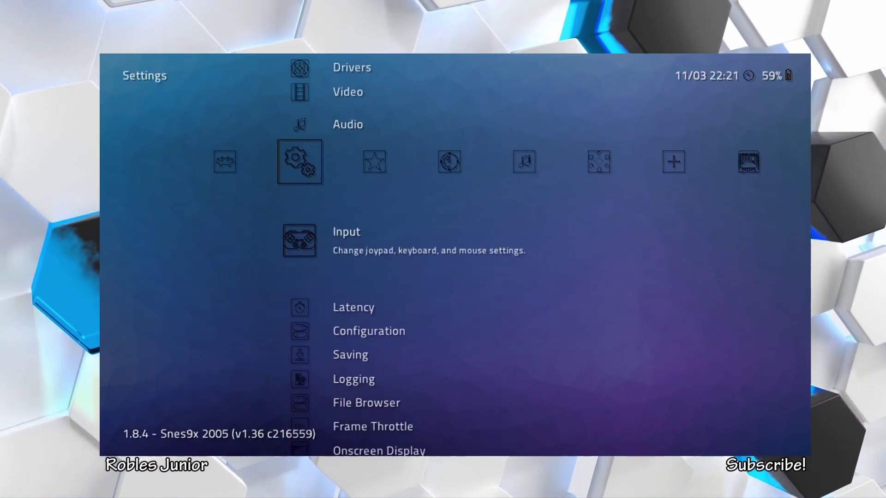
Open the User Interface settings again from the Settings list.
{"action": "key", "text": "Down"}
{"action": "key", "text": "Down"}
{"action": "key", "text": "Down"}
{"action": "key", "text": "Down"}
{"action": "key", "text": "Down"}
{"action": "key", "text": "Down"}
{"action": "key", "text": "Down"}
{"action": "key", "text": "Down"}
{"action": "key", "text": "Return"}
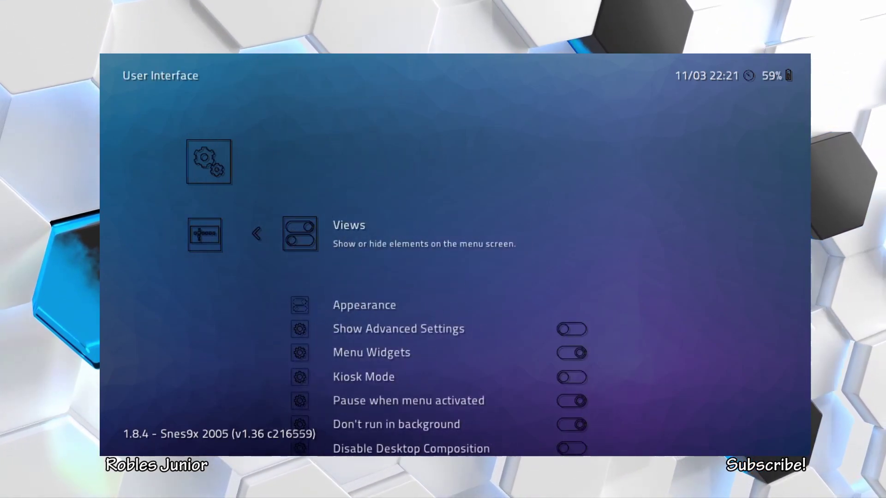
Set the menu icon theme to Monochrome in the Appearance options.
{"action": "key", "text": "Down"}
{"action": "key", "text": "Down"}
{"action": "key", "text": "Up"}
{"action": "key", "text": "Return"}
{"action": "key", "text": "Down"}
{"action": "key", "text": "Down"}
{"action": "key", "text": "Down"}
{"action": "key", "text": "Down"}
{"action": "key", "text": "Down"}
{"action": "key", "text": "Down"}
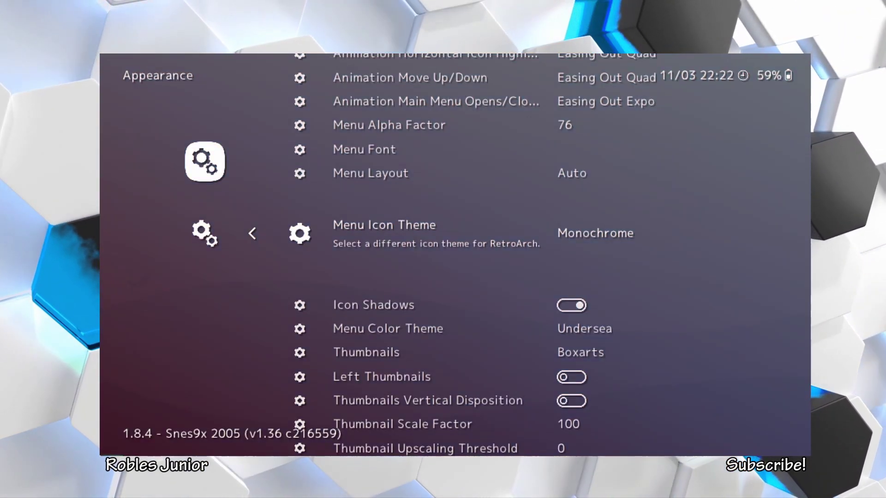
Leave the Appearance options and review the Monochrome category icons beyond Netplay and back to Settings.
{"action": "key", "text": "BackSpace"}
{"action": "key", "text": "BackSpace"}
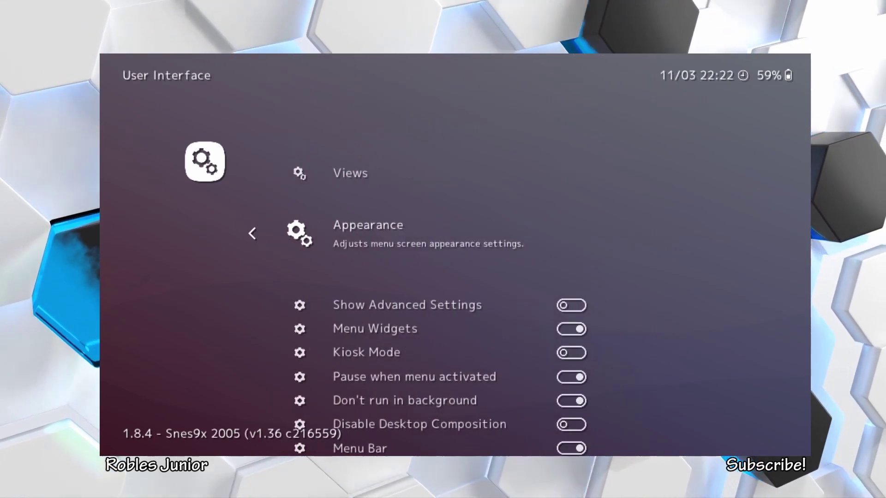
{"action": "key", "text": "Right"}
{"action": "key", "text": "Right"}
{"action": "key", "text": "Right"}
{"action": "key", "text": "Right"}
{"action": "key", "text": "Right"}
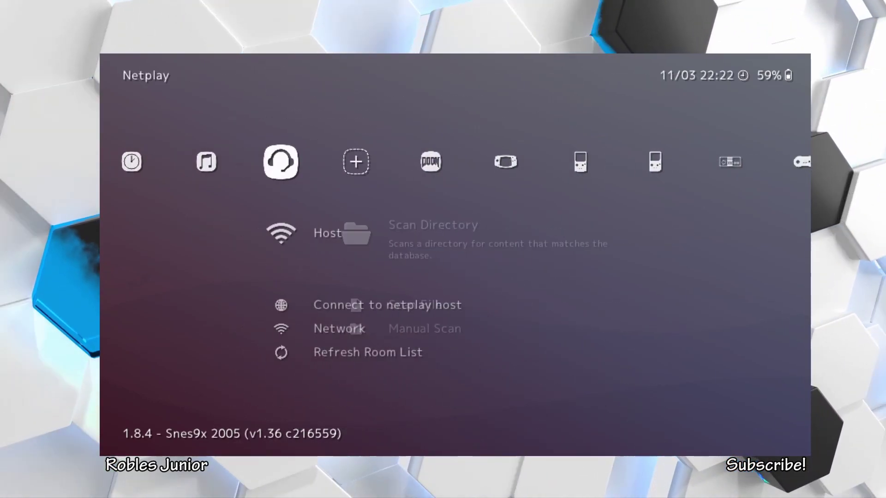
{"action": "key", "text": "Left"}
{"action": "key", "text": "Left"}
{"action": "key", "text": "Left"}
{"action": "key", "text": "Left"}
{"action": "key", "text": "Left"}
Go down the Settings list and open the User Interface settings.
{"action": "key", "text": "Down"}
{"action": "key", "text": "Down"}
{"action": "key", "text": "Down"}
{"action": "key", "text": "Down"}
{"action": "key", "text": "Down"}
{"action": "key", "text": "Down"}
{"action": "key", "text": "Down"}
{"action": "key", "text": "Down"}
{"action": "key", "text": "Down"}
{"action": "key", "text": "Down"}
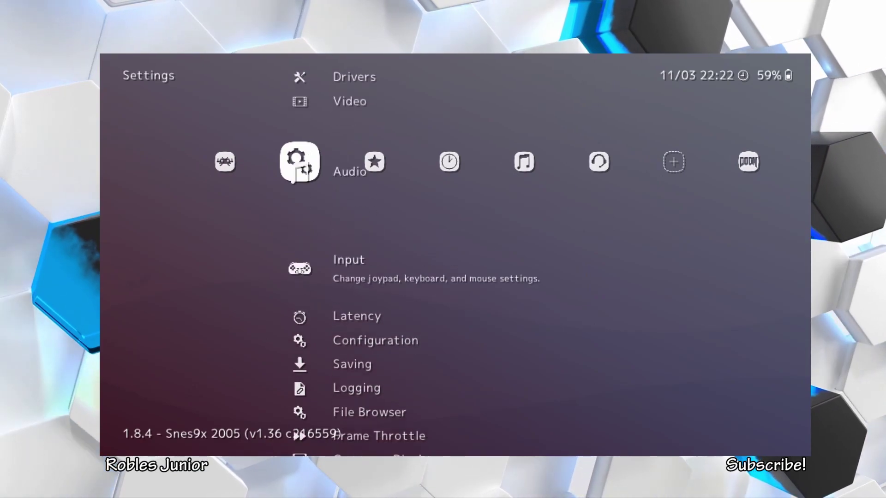
{"action": "key", "text": "Down"}
{"action": "key", "text": "Return"}
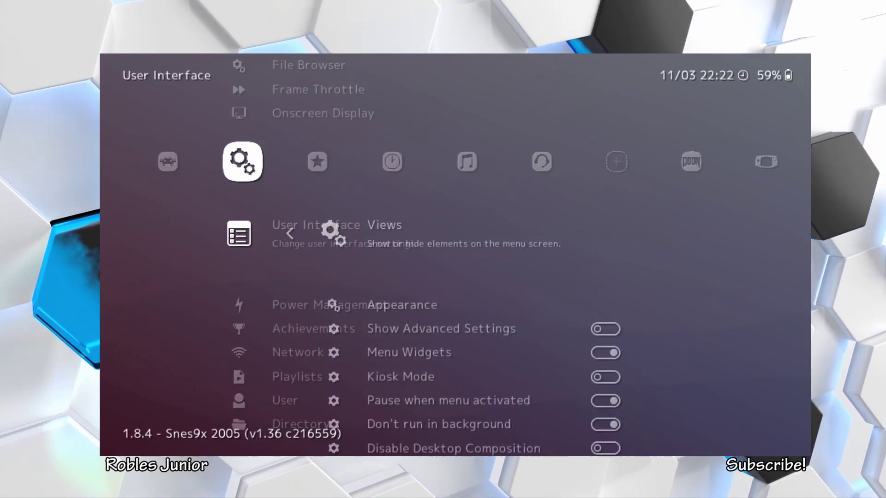
Set the menu icon theme to Dot-Art in the Appearance options.
{"action": "key", "text": "Down"}
{"action": "key", "text": "Return"}
{"action": "key", "text": "Down"}
{"action": "key", "text": "Down"}
{"action": "key", "text": "Down"}
{"action": "key", "text": "Down"}
{"action": "key", "text": "Down"}
{"action": "key", "text": "Down"}
{"action": "key", "text": "Down"}
{"action": "key", "text": "Down"}
{"action": "key", "text": "Down"}
{"action": "key", "text": "Down"}
{"action": "key", "text": "Down"}
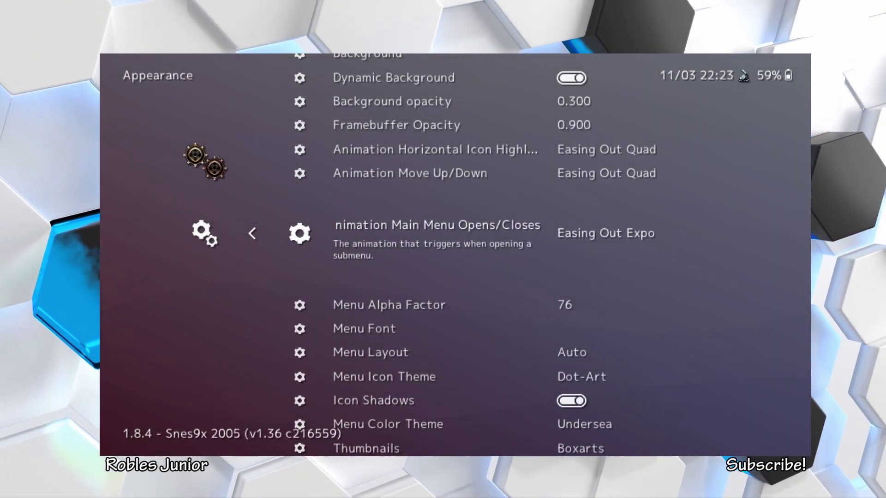
Try Easing In Sine for Animation Horizontal Icon Highlight, then restore it to Easing Out Quad.
{"action": "key", "text": "Up"}
{"action": "key", "text": "Up"}
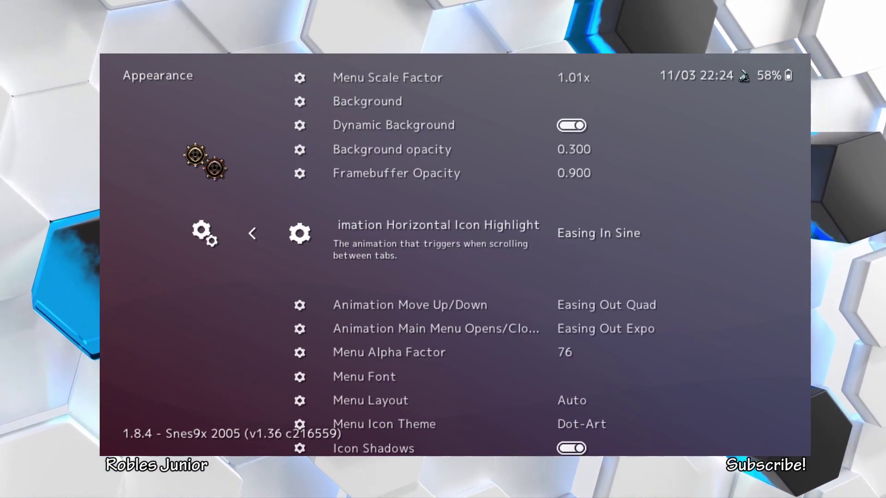
{"action": "key", "text": "Right"}
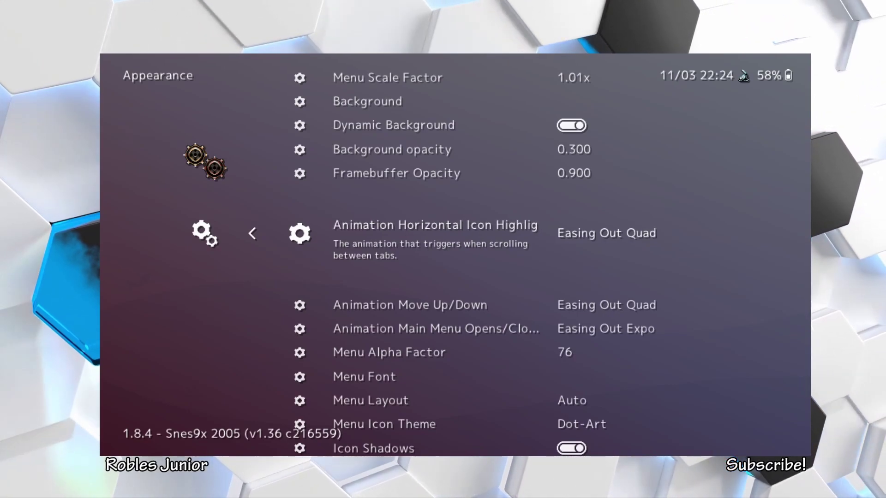
Leave the Appearance options and review the Dot-Art icons from Settings through to the Nintendo - Game Boy Color playlist.
{"action": "key", "text": "BackSpace"}
{"action": "key", "text": "BackSpace"}
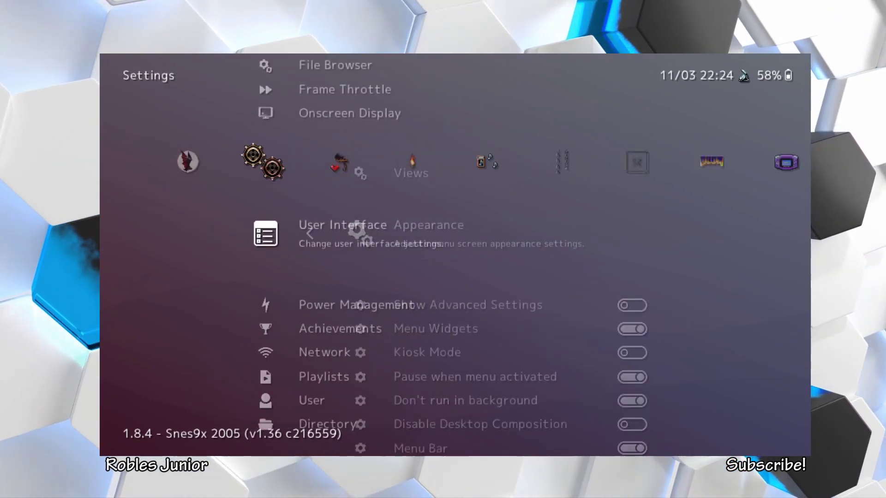
{"action": "key", "text": "Right"}
{"action": "key", "text": "Right"}
{"action": "key", "text": "Right"}
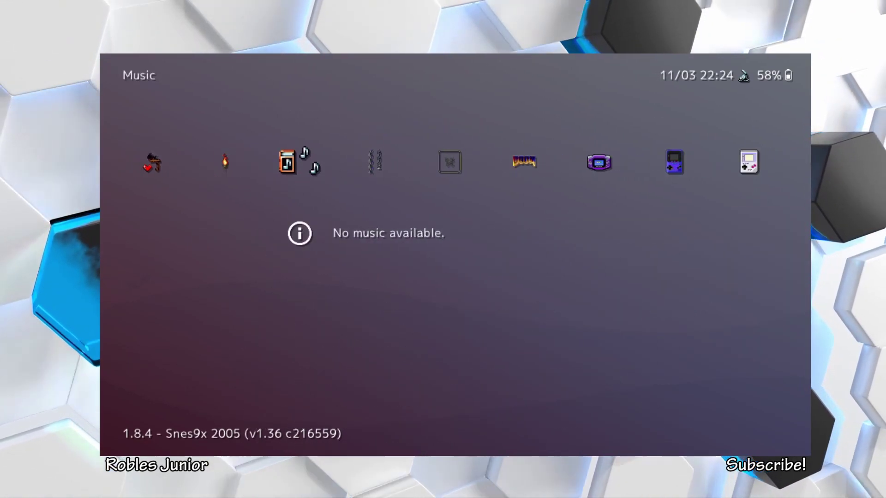
{"action": "key", "text": "Right"}
{"action": "key", "text": "Right"}
{"action": "key", "text": "Right"}
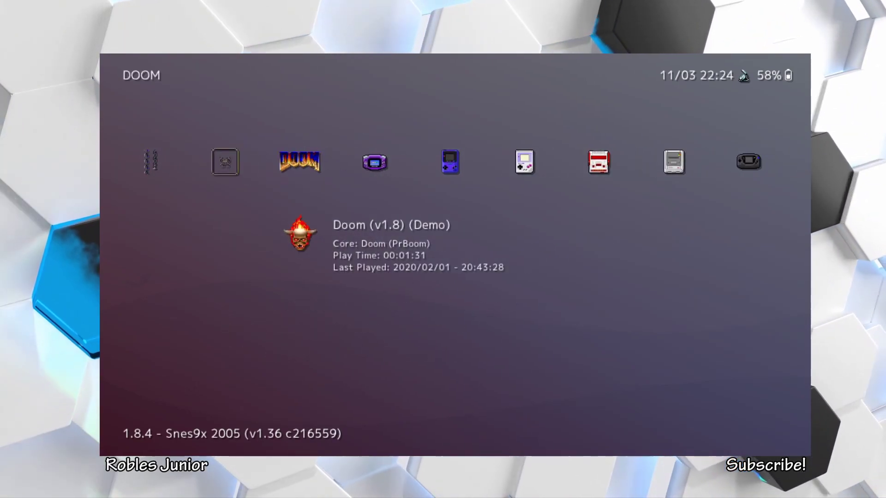
{"action": "key", "text": "Right"}
{"action": "key", "text": "Right"}
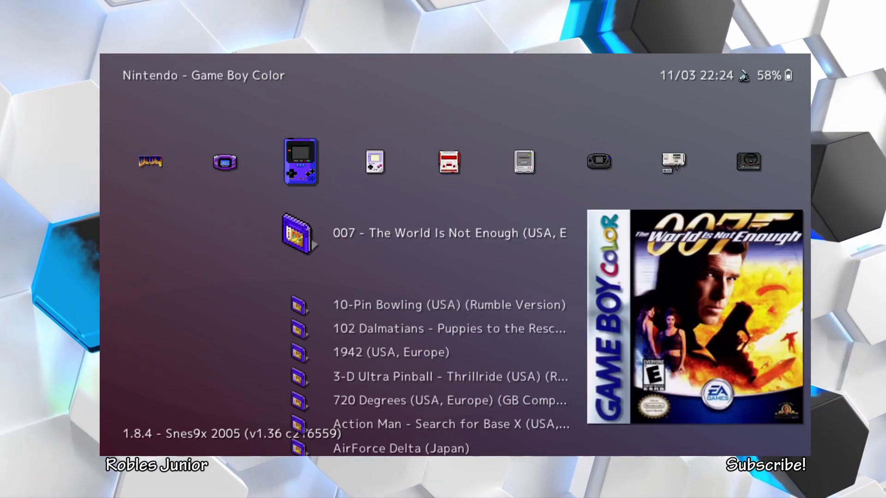
Review the Dot-Art icons back from Nintendo - Game Boy Color through the menu categories past Music.
{"action": "key", "text": "Left"}
{"action": "key", "text": "Left"}
{"action": "key", "text": "Left"}
{"action": "key", "text": "Left"}
{"action": "key", "text": "Left"}
{"action": "key", "text": "Left"}
{"action": "key", "text": "Left"}
{"action": "key", "text": "Left"}
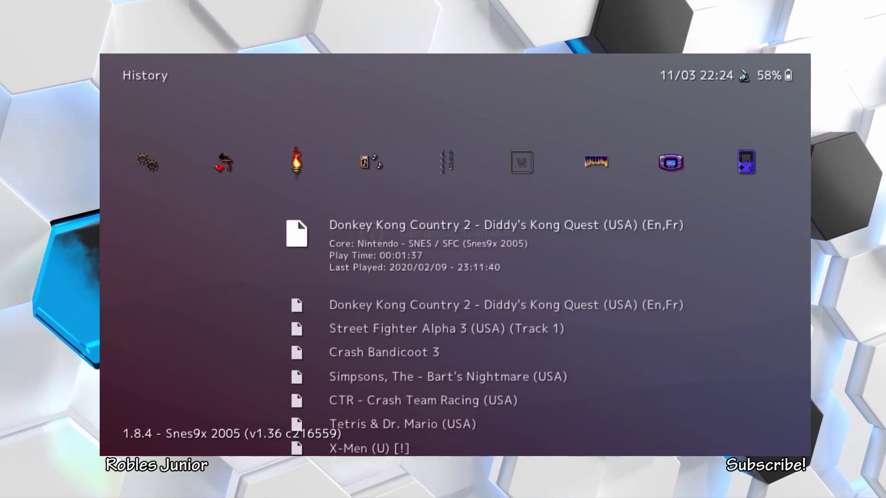
Try Easing In Sine for Animation Horizontal Icon Highlight in the Appearance options, and return to the Settings category.
{"action": "key", "text": "Down"}
{"action": "key", "text": "Down"}
{"action": "key", "text": "Down"}
{"action": "key", "text": "Down"}
{"action": "key", "text": "Down"}
{"action": "key", "text": "Down"}
{"action": "key", "text": "Down"}
{"action": "key", "text": "Down"}
{"action": "key", "text": "Down"}
{"action": "key", "text": "Down"}
{"action": "key", "text": "Down"}
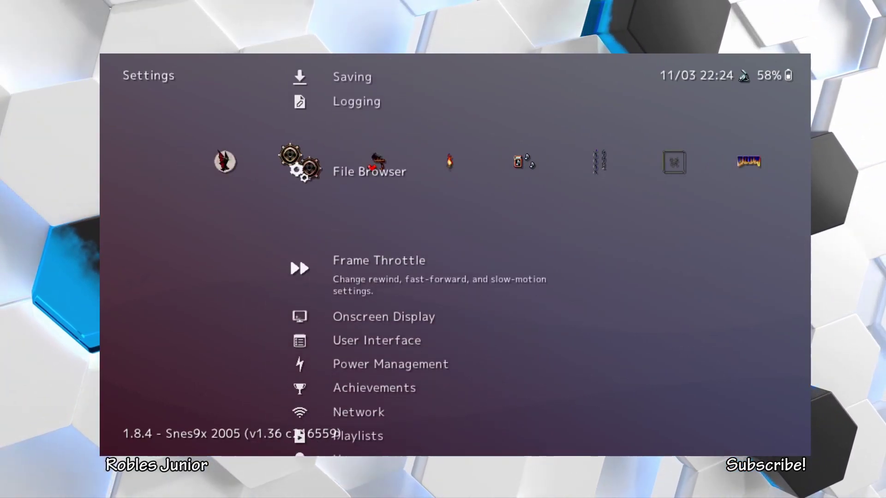
{"action": "key", "text": "Return"}
{"action": "key", "text": "Down"}
{"action": "key", "text": "Return"}
{"action": "key", "text": "Down"}
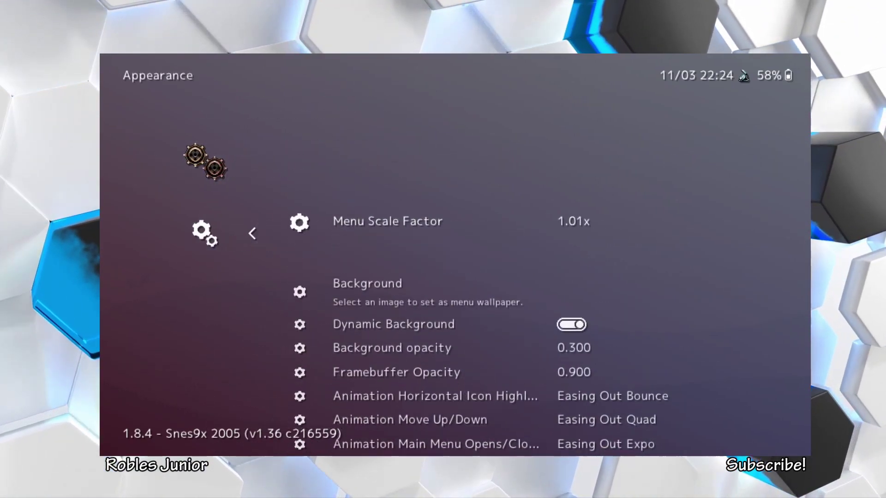
{"action": "key", "text": "Down"}
{"action": "key", "text": "Down"}
{"action": "key", "text": "Down"}
{"action": "key", "text": "Down"}
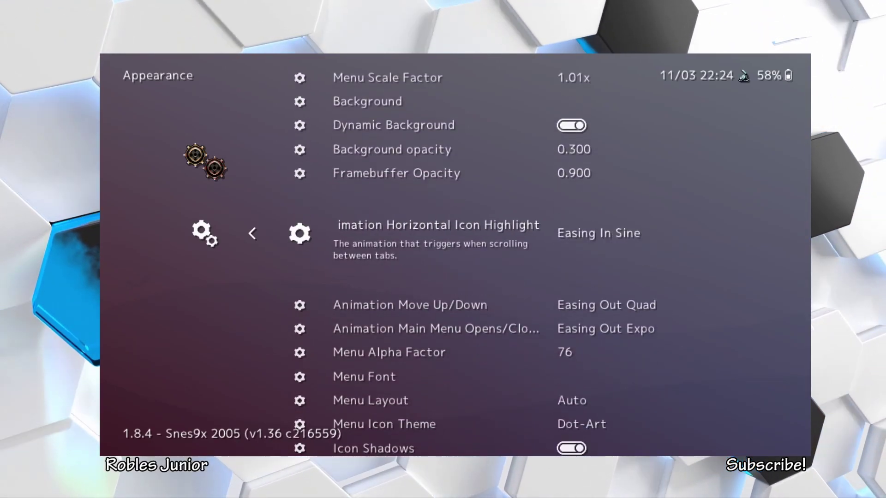
{"action": "key", "text": "BackSpace"}
{"action": "key", "text": "BackSpace"}
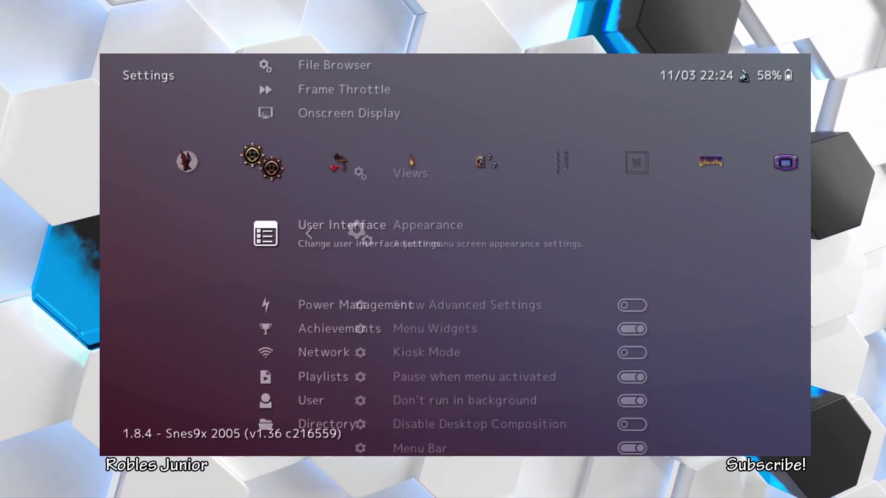
Preview the icon highlight animation from Settings through to the Nintendo - Game Boy Color playlist and back to Settings.
{"action": "key", "text": "Right"}
{"action": "key", "text": "Right"}
{"action": "key", "text": "Right"}
{"action": "key", "text": "Right"}
{"action": "key", "text": "Right"}
{"action": "key", "text": "Right"}
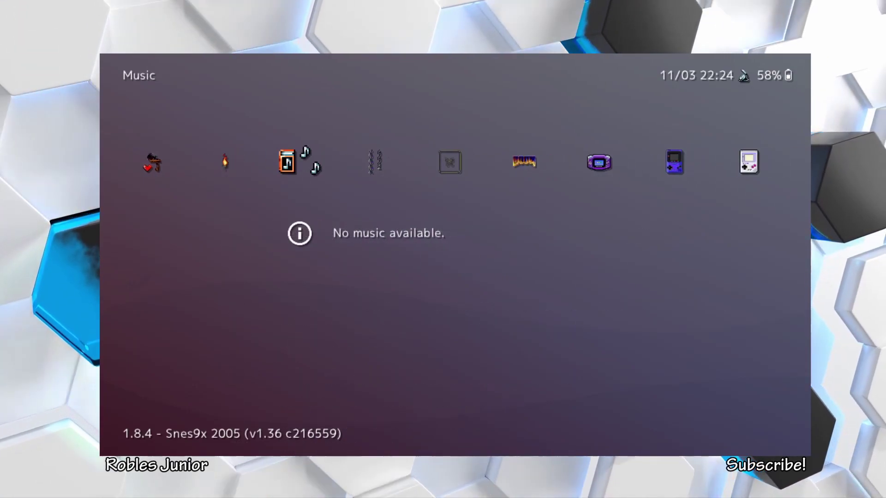
{"action": "key", "text": "Right"}
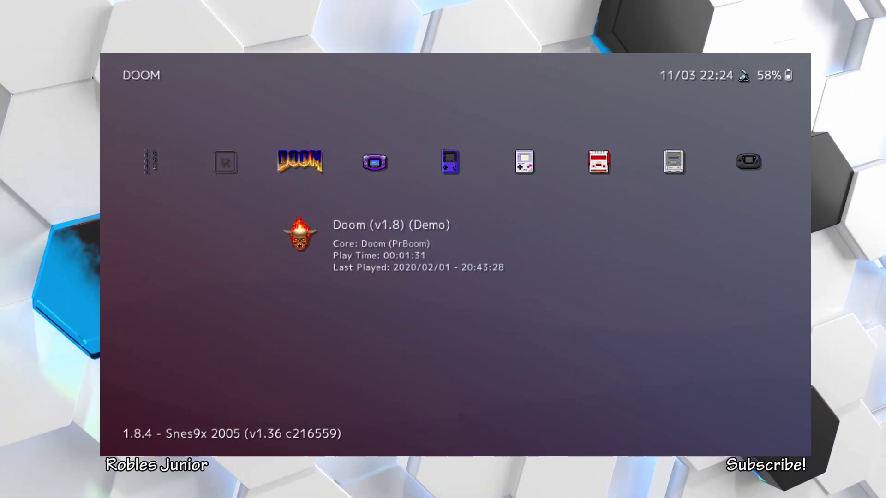
{"action": "key", "text": "Right"}
{"action": "key", "text": "Right"}
{"action": "key", "text": "Right"}
{"action": "key", "text": "Left"}
{"action": "key", "text": "Left"}
{"action": "key", "text": "Left"}
{"action": "key", "text": "Left"}
{"action": "key", "text": "Left"}
{"action": "key", "text": "Left"}
{"action": "key", "text": "Left"}
{"action": "key", "text": "Left"}
{"action": "key", "text": "Left"}
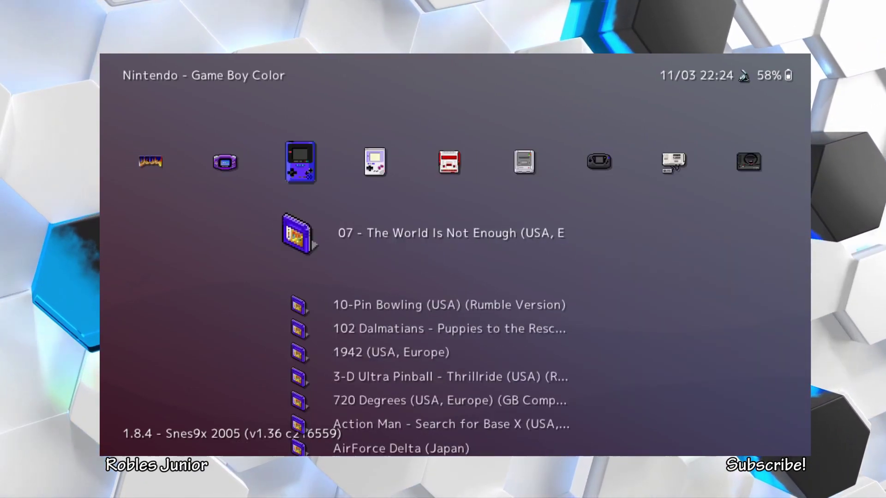
{"action": "key", "text": "Left"}
Set Animation Horizontal Icon Highlight to Easing Out Bounce in the User Interface Appearance options.
{"action": "key", "text": "Down"}
{"action": "key", "text": "Down"}
{"action": "key", "text": "Down"}
{"action": "key", "text": "Down"}
{"action": "key", "text": "Down"}
{"action": "key", "text": "Down"}
{"action": "key", "text": "Down"}
{"action": "key", "text": "Down"}
{"action": "key", "text": "Down"}
{"action": "key", "text": "Down"}
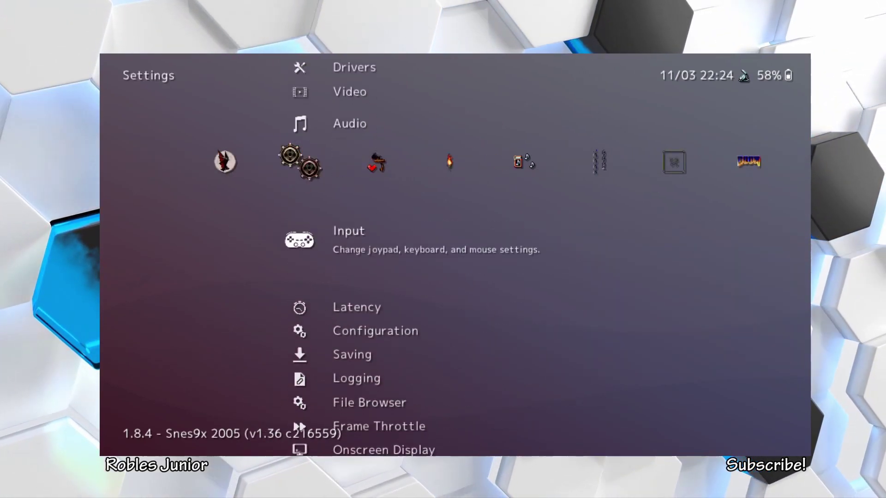
{"action": "key", "text": "Down"}
{"action": "key", "text": "Return"}
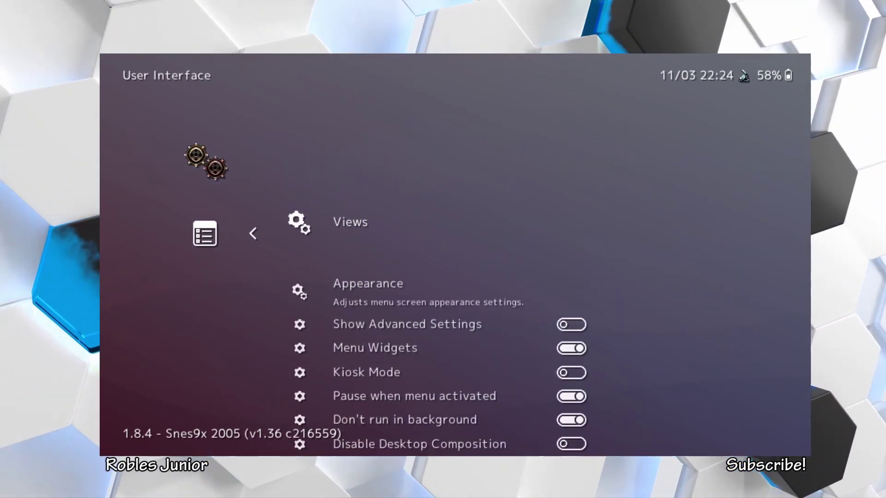
{"action": "key", "text": "Down"}
{"action": "key", "text": "Down"}
{"action": "key", "text": "Up"}
{"action": "key", "text": "Return"}
{"action": "key", "text": "Down"}
{"action": "key", "text": "Down"}
{"action": "key", "text": "Down"}
{"action": "key", "text": "Down"}
{"action": "key", "text": "Down"}
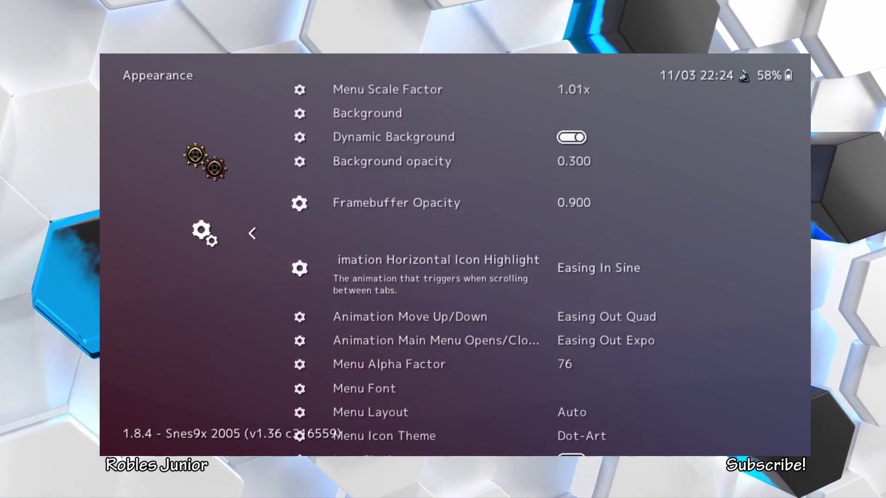
{"action": "key", "text": "Down"}
{"action": "key", "text": "Up"}
{"action": "key", "text": "Right"}
Try Easing Out Expo for Animation Move Up/Down and preview it by moving through the neighbouring Appearance options.
{"action": "key", "text": "Down"}
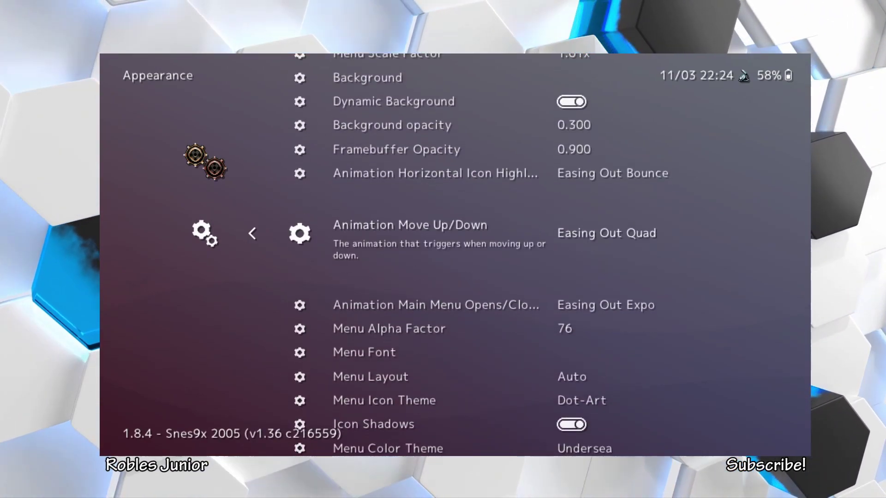
{"action": "key", "text": "Right"}
{"action": "key", "text": "Right"}
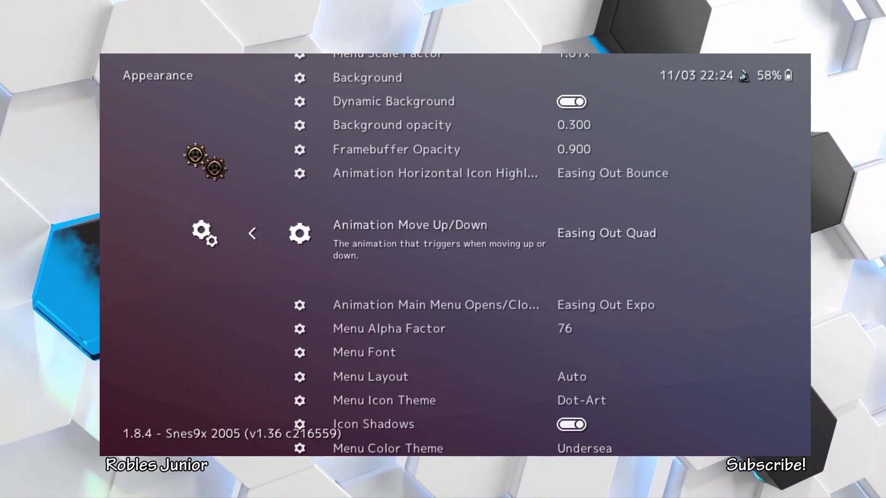
{"action": "key", "text": "Up"}
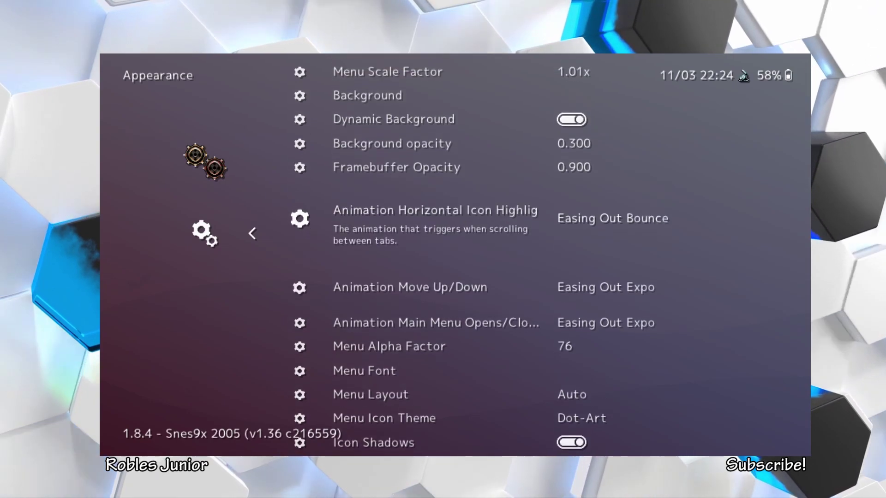
{"action": "key", "text": "Down"}
{"action": "key", "text": "Down"}
{"action": "key", "text": "Down"}
{"action": "key", "text": "Down"}
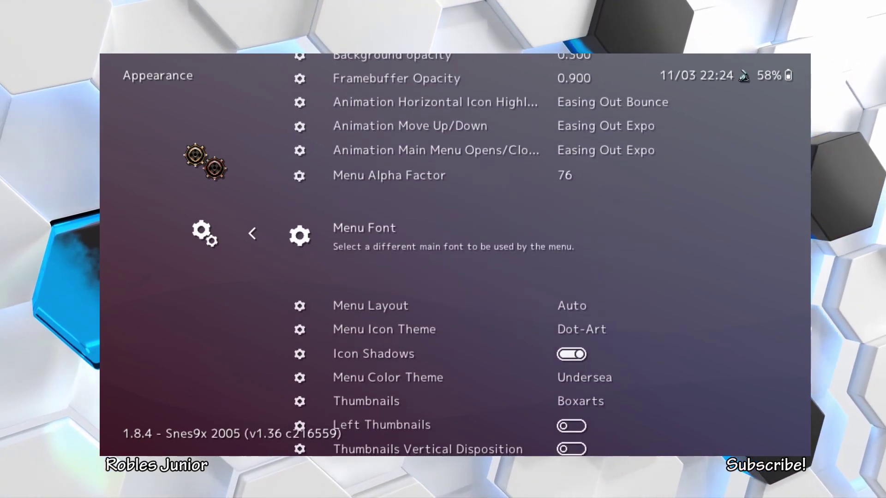
{"action": "key", "text": "Up"}
{"action": "key", "text": "Up"}
{"action": "key", "text": "Up"}
{"action": "key", "text": "Up"}
{"action": "key", "text": "Up"}
{"action": "key", "text": "Down"}
{"action": "key", "text": "Down"}
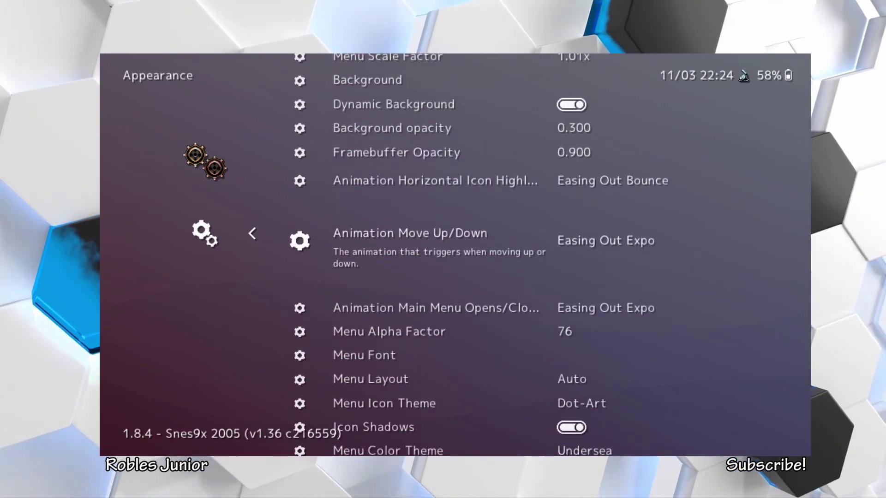
Restore Animation Move Up/Down to Easing Out Quad and preview it by moving up and down the Appearance options.
{"action": "key", "text": "Left"}
{"action": "key", "text": "Down"}
{"action": "key", "text": "Down"}
{"action": "key", "text": "Down"}
{"action": "key", "text": "Up"}
{"action": "key", "text": "Up"}
{"action": "key", "text": "Up"}
{"action": "key", "text": "Up"}
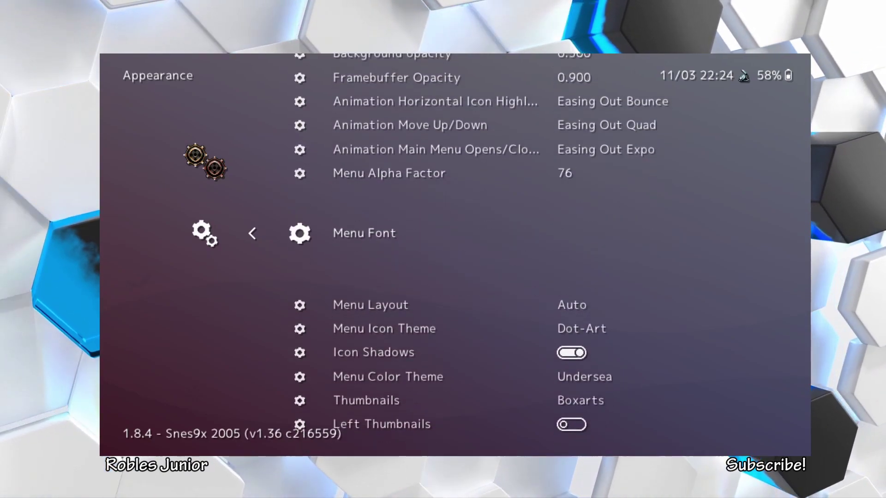
{"action": "key", "text": "Down"}
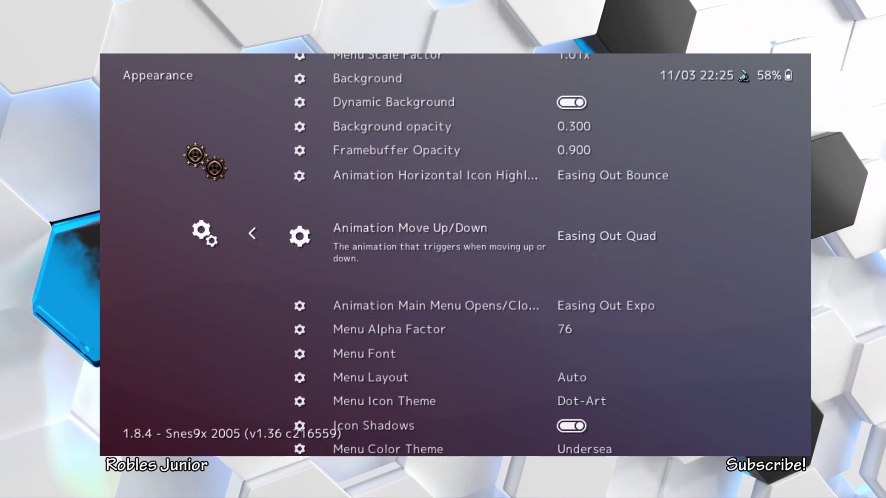
{"action": "key", "text": "Up"}
{"action": "key", "text": "Up"}
{"action": "key", "text": "Down"}
{"action": "key", "text": "Down"}
{"action": "key", "text": "Down"}
{"action": "key", "text": "Down"}
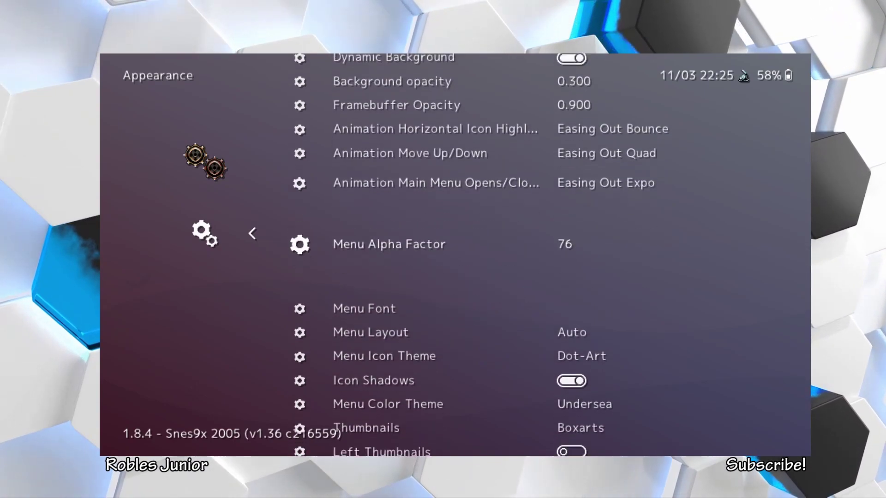
{"action": "key", "text": "Up"}
{"action": "key", "text": "Up"}
{"action": "key", "text": "Down"}
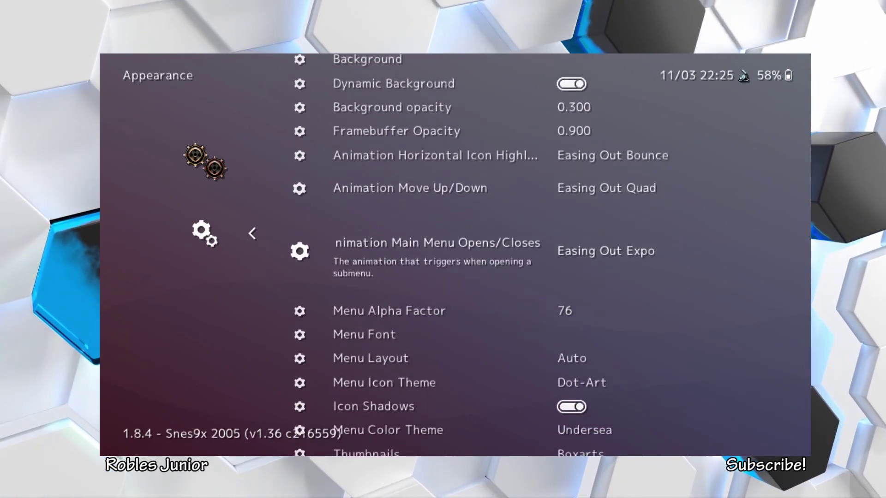
Try Easing Out Expo once more for Animation Move Up/Down, then restore it to Easing Out Quad.
{"action": "key", "text": "Up"}
{"action": "key", "text": "Right"}
{"action": "key", "text": "Down"}
{"action": "key", "text": "Down"}
{"action": "key", "text": "Down"}
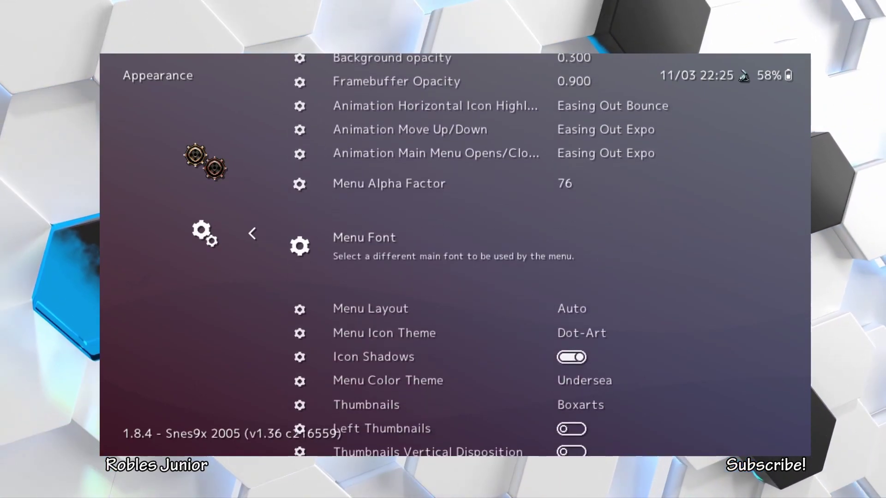
{"action": "key", "text": "Down"}
{"action": "key", "text": "Up"}
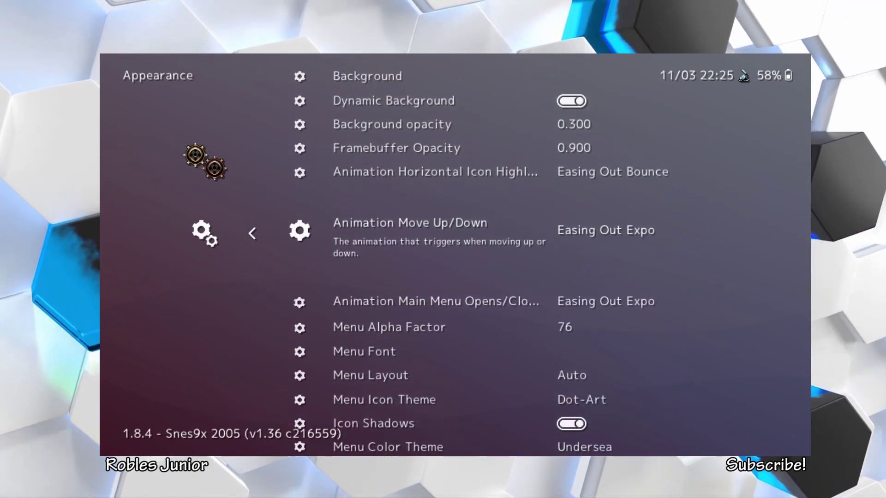
{"action": "key", "text": "Left"}
Set Animation Main Menu Opens/Closes to Easing Out Bounce and return to the User Interface options.
{"action": "key", "text": "Down"}
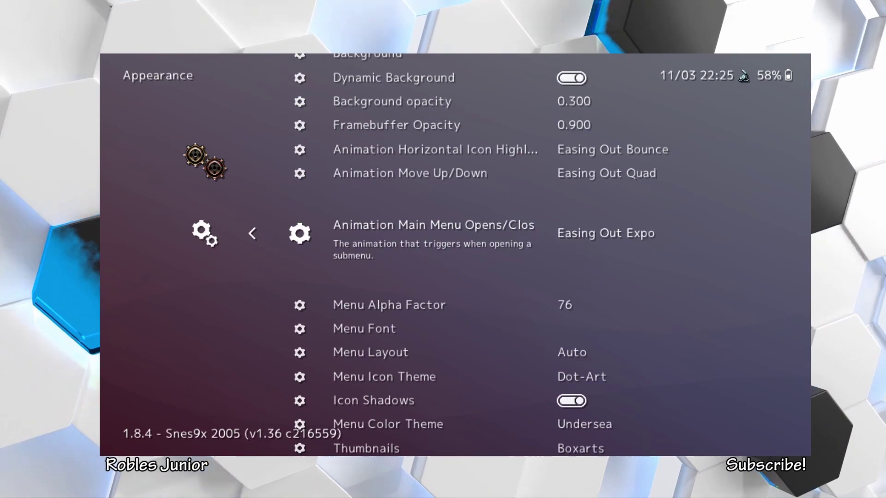
{"action": "key", "text": "Right"}
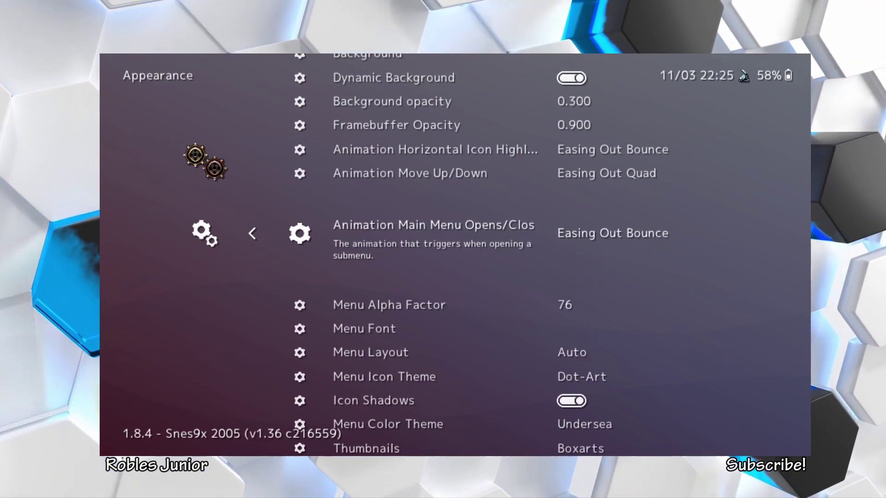
{"action": "key", "text": "Right"}
{"action": "key", "text": "BackSpace"}
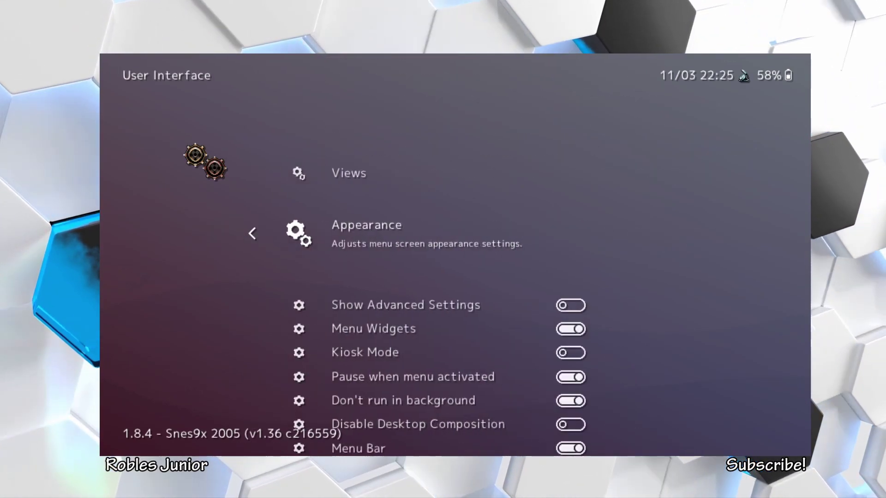
Examine the movement animation by going down the User Interface options and back up to Views.
{"action": "key", "text": "Down"}
{"action": "key", "text": "Down"}
{"action": "key", "text": "Down"}
{"action": "key", "text": "Down"}
{"action": "key", "text": "Down"}
{"action": "key", "text": "Down"}
{"action": "key", "text": "Down"}
{"action": "key", "text": "Up"}
{"action": "key", "text": "Up"}
{"action": "key", "text": "Up"}
{"action": "key", "text": "Up"}
{"action": "key", "text": "Up"}
{"action": "key", "text": "Up"}
{"action": "key", "text": "Up"}
{"action": "key", "text": "Up"}
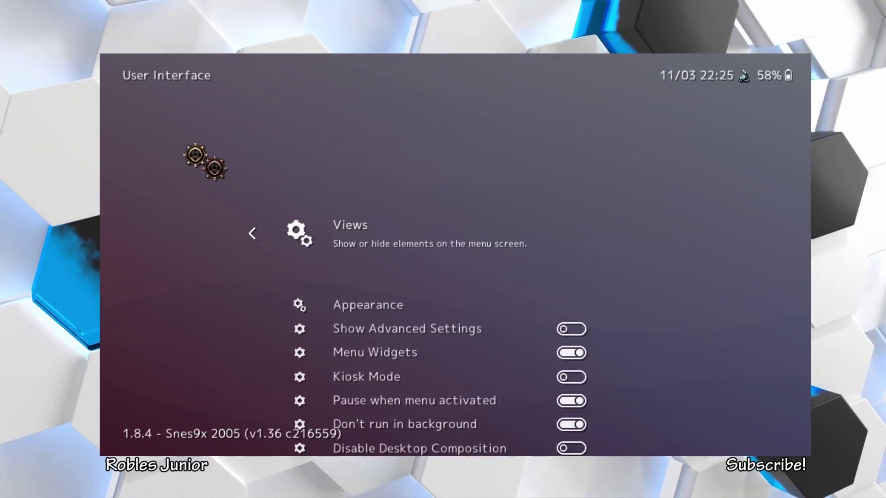
Open and close the Appearance submenu repeatedly to preview its opening and closing animation.
{"action": "key", "text": "Down"}
{"action": "key", "text": "Return"}
{"action": "key", "text": "BackSpace"}
{"action": "key", "text": "Return"}
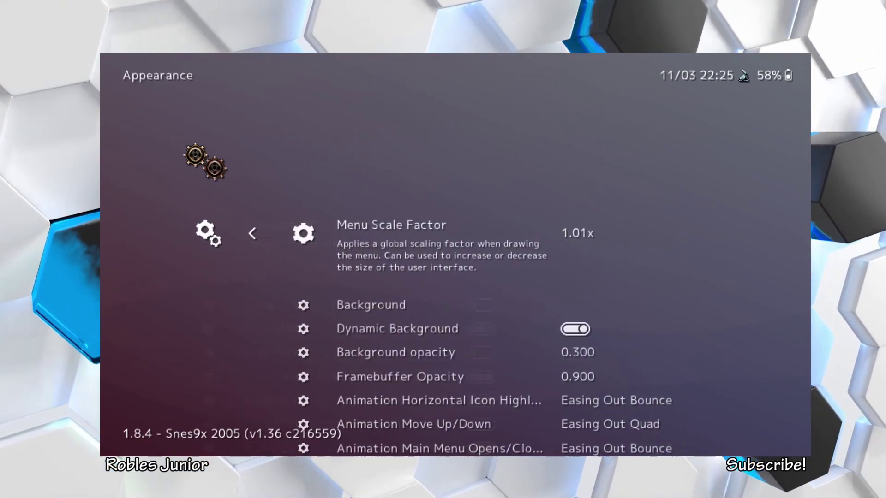
{"action": "key", "text": "BackSpace"}
{"action": "key", "text": "Return"}
{"action": "key", "text": "Down"}
{"action": "key", "text": "Down"}
{"action": "key", "text": "Down"}
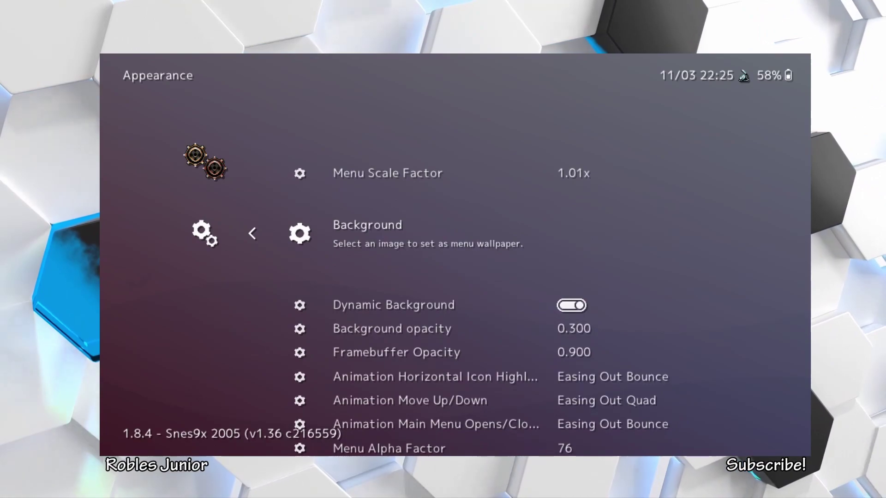
Leave the Appearance options and browse the menu categories through to the Nintendo - Game Boy Advance playlist.
{"action": "key", "text": "BackSpace"}
{"action": "key", "text": "BackSpace"}
{"action": "key", "text": "Right"}
{"action": "key", "text": "Right"}
{"action": "key", "text": "Right"}
{"action": "key", "text": "Right"}
{"action": "key", "text": "Right"}
{"action": "key", "text": "Right"}
{"action": "key", "text": "Right"}
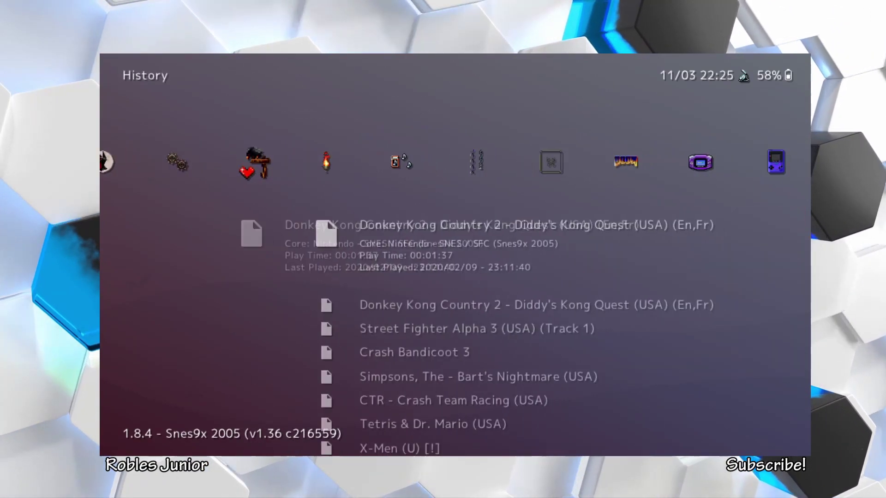
{"action": "key", "text": "Right"}
{"action": "key", "text": "Left"}
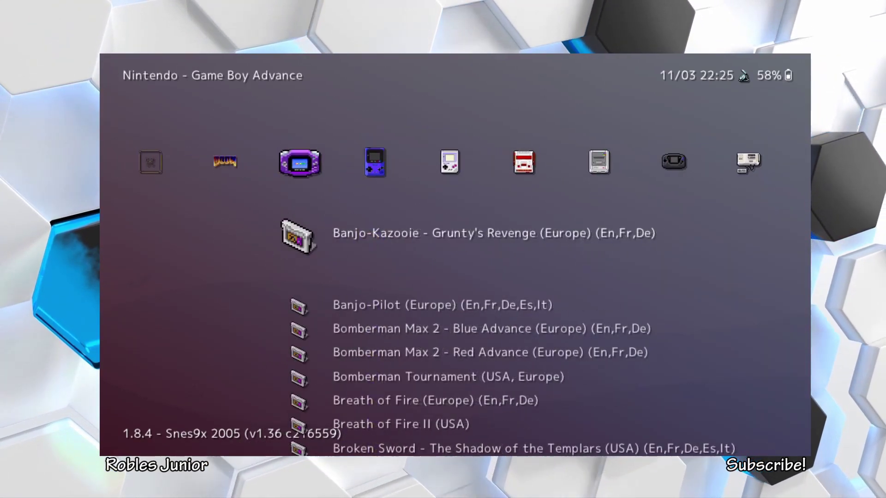
Open and close the Banjo-Kazooie - Grunty's Revenge entry to preview the submenu animation in the playlist.
{"action": "key", "text": "slash"}
{"action": "key", "text": "Return"}
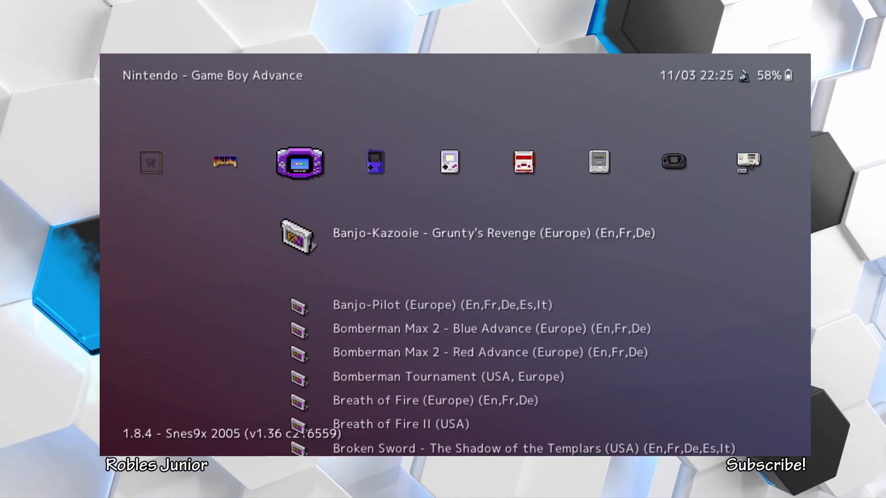
{"action": "key", "text": "Return"}
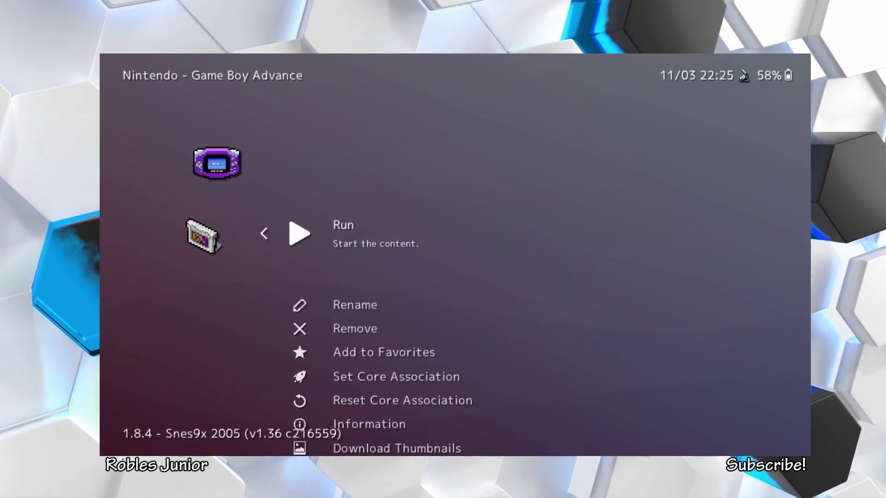
{"action": "key", "text": "BackSpace"}
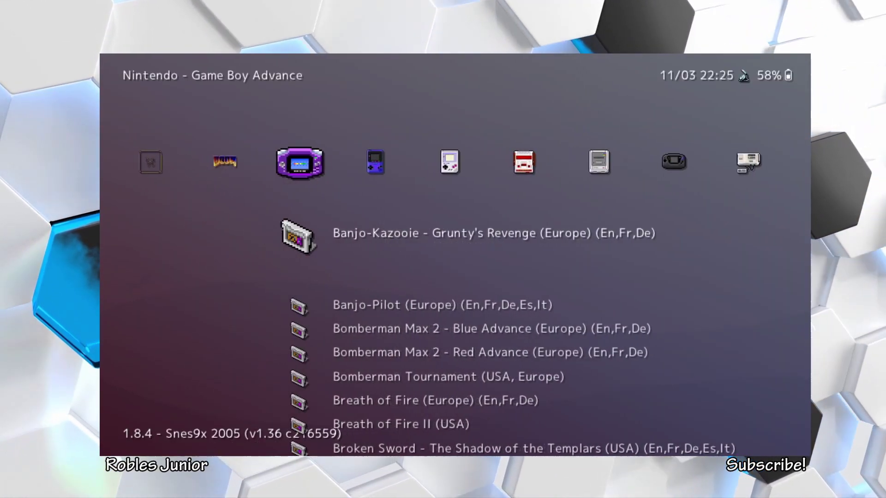
{"action": "key", "text": "Return"}
{"action": "key", "text": "BackSpace"}
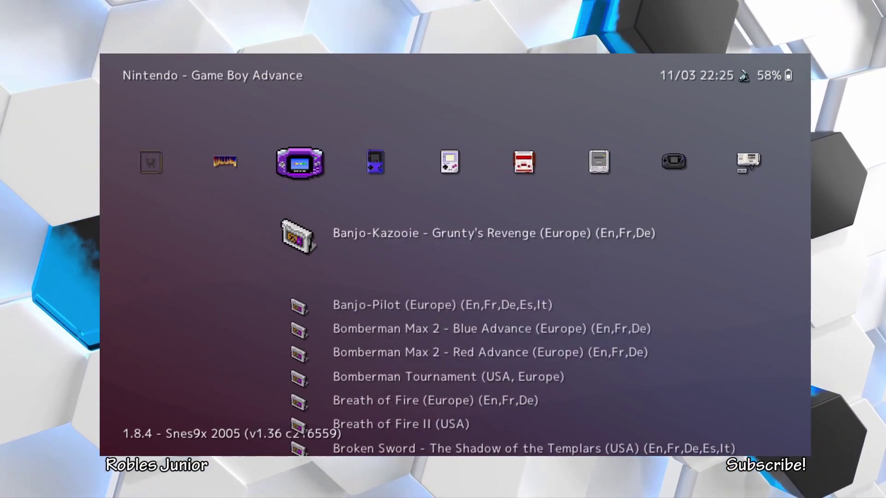
Browse back from the Nintendo - Game Boy Advance playlist through the categories to the Main Menu.
{"action": "key", "text": "Left"}
{"action": "key", "text": "Left"}
{"action": "key", "text": "Left"}
{"action": "key", "text": "Left"}
{"action": "key", "text": "Left"}
{"action": "key", "text": "Left"}
{"action": "key", "text": "Left"}
{"action": "key", "text": "Left"}
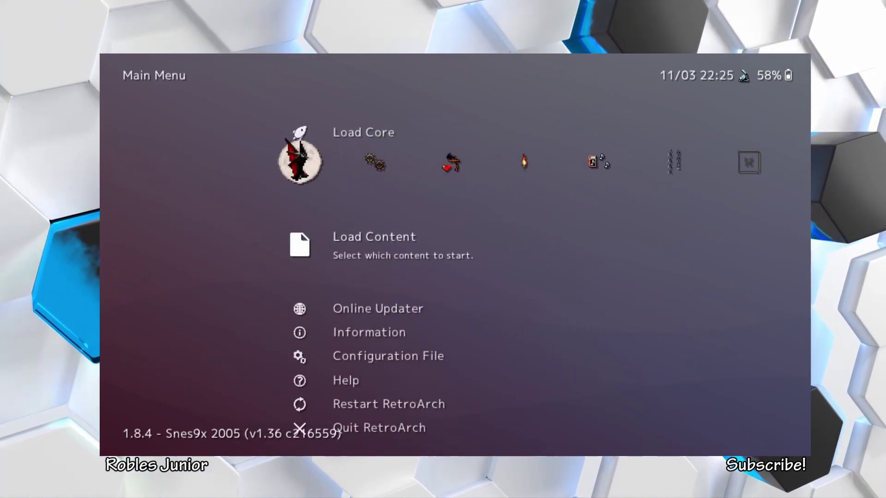
Open the Appearance options within the User Interface settings.
{"action": "key", "text": "Right"}
{"action": "key", "text": "Down"}
{"action": "key", "text": "Down"}
{"action": "key", "text": "Down"}
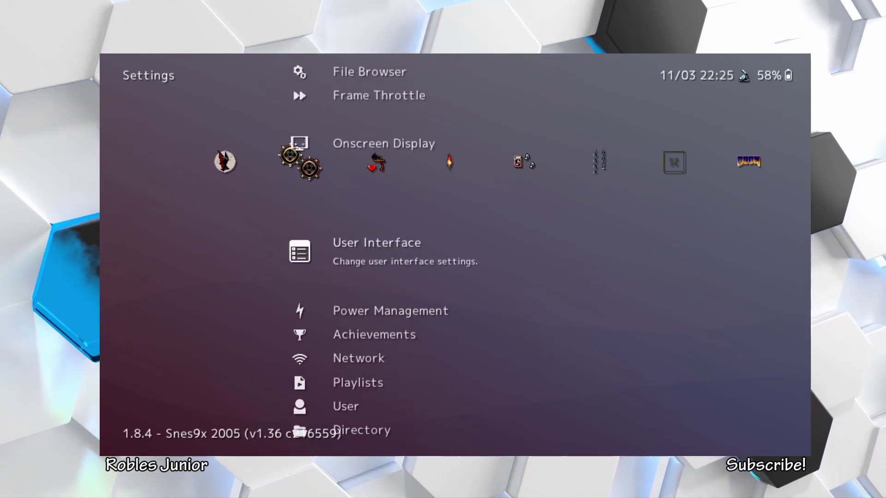
{"action": "key", "text": "Return"}
{"action": "key", "text": "Down"}
{"action": "key", "text": "Down"}
{"action": "key", "text": "Up"}
{"action": "key", "text": "Up"}
{"action": "key", "text": "Return"}
Set the Animation Main Menu Opens/Closes option to Easing Out Circ.
{"action": "key", "text": "Down"}
{"action": "key", "text": "Down"}
{"action": "key", "text": "Down"}
{"action": "key", "text": "Down"}
{"action": "key", "text": "Down"}
{"action": "key", "text": "Down"}
{"action": "key", "text": "Down"}
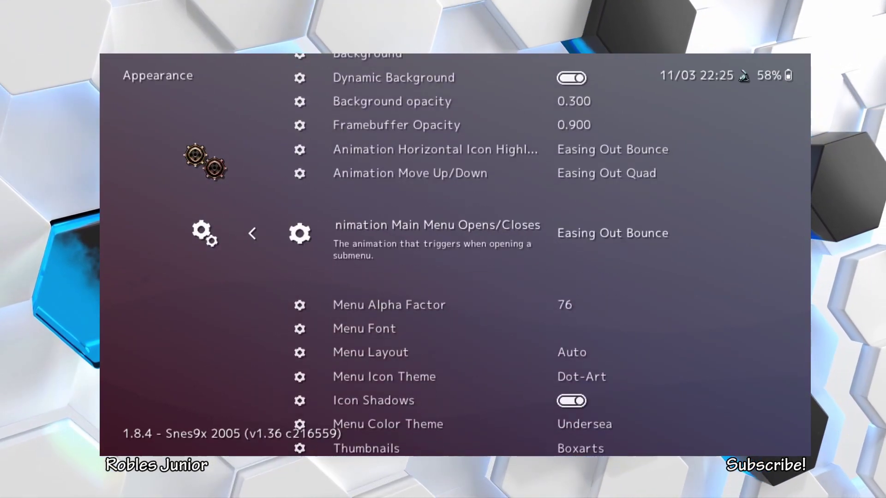
{"action": "key", "text": "Right"}
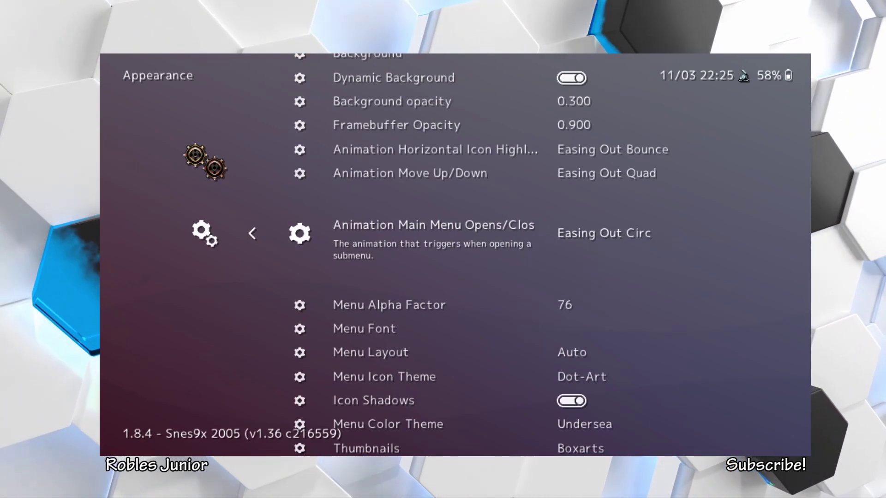
Leave the Appearance options and browse the categories past Import content to the Nintendo - Game Boy Advance playlist.
{"action": "key", "text": "BackSpace"}
{"action": "key", "text": "BackSpace"}
{"action": "key", "text": "Right"}
{"action": "key", "text": "Right"}
{"action": "key", "text": "Right"}
{"action": "key", "text": "Right"}
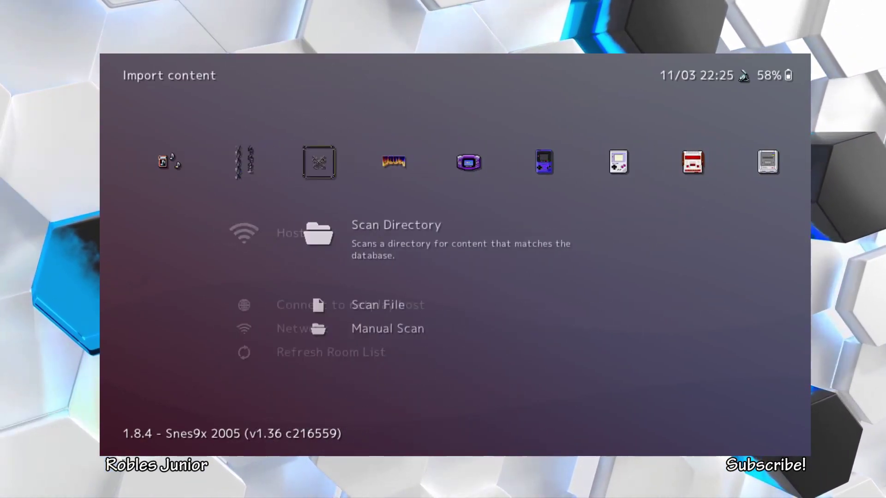
{"action": "key", "text": "Right"}
{"action": "key", "text": "Right"}
Open and close the Banjo-Kazooie - Grunty's Revenge entry twice to preview the Easing Out Circ submenu animation.
{"action": "key", "text": "Return"}
{"action": "key", "text": "BackSpace"}
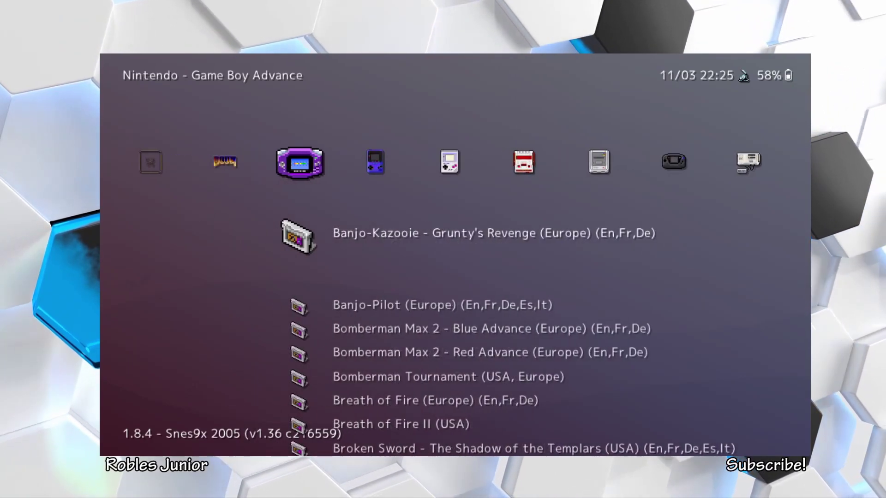
{"action": "key", "text": "Return"}
{"action": "key", "text": "BackSpace"}
Browse back to the DOOM playlist and forward through Game Boy Color to the Nintendo - Game Boy playlist.
{"action": "key", "text": "Left"}
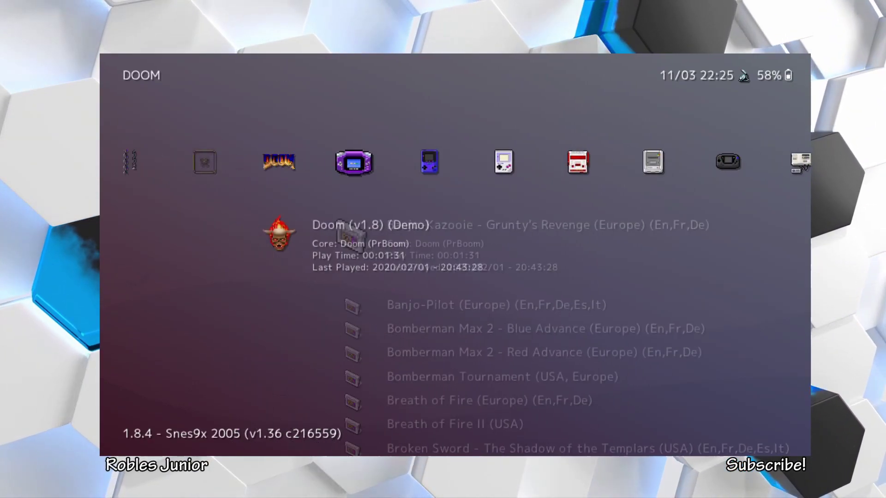
{"action": "key", "text": "Right"}
{"action": "key", "text": "Right"}
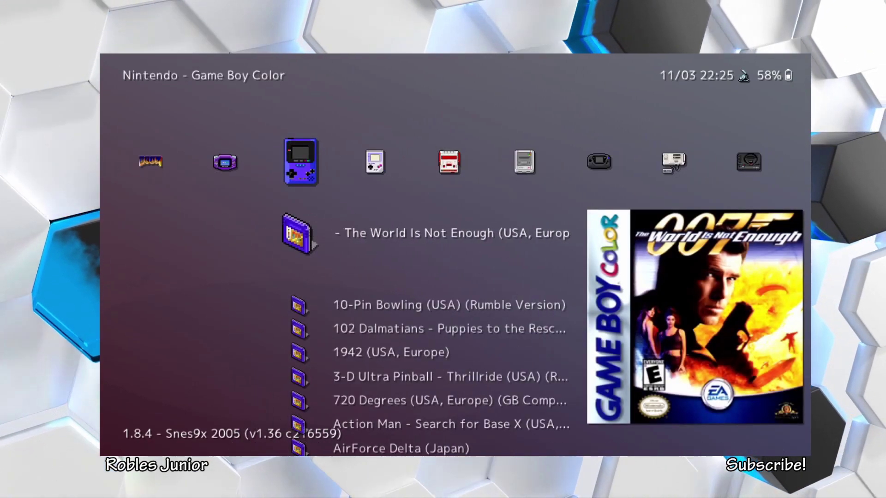
{"action": "key", "text": "Right"}
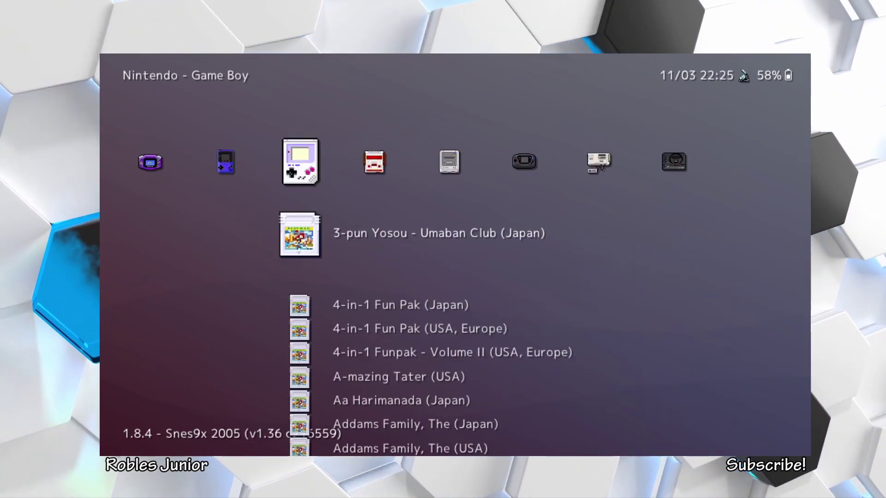